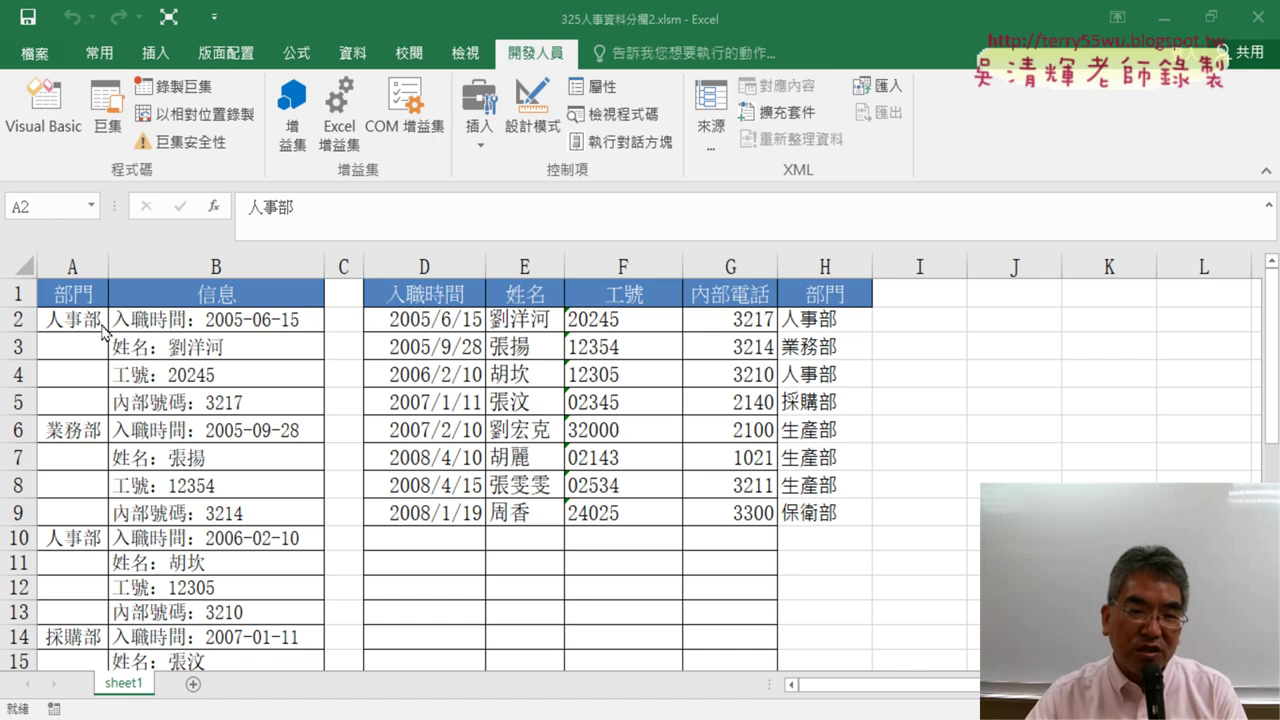
Walk through the workbook: an employee's stacked info lines in B2:B5, departments in column A, output column D.
key("alt+Tab")
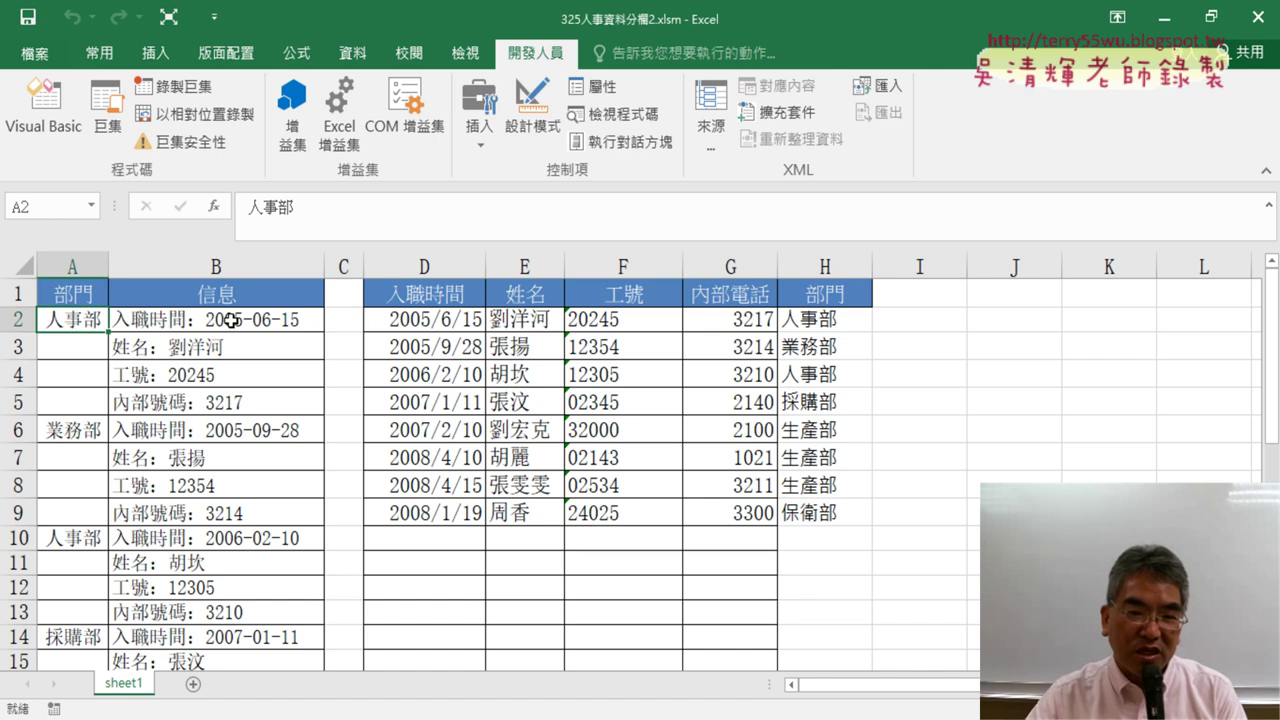
left_click_drag(231, 320, 231, 402)
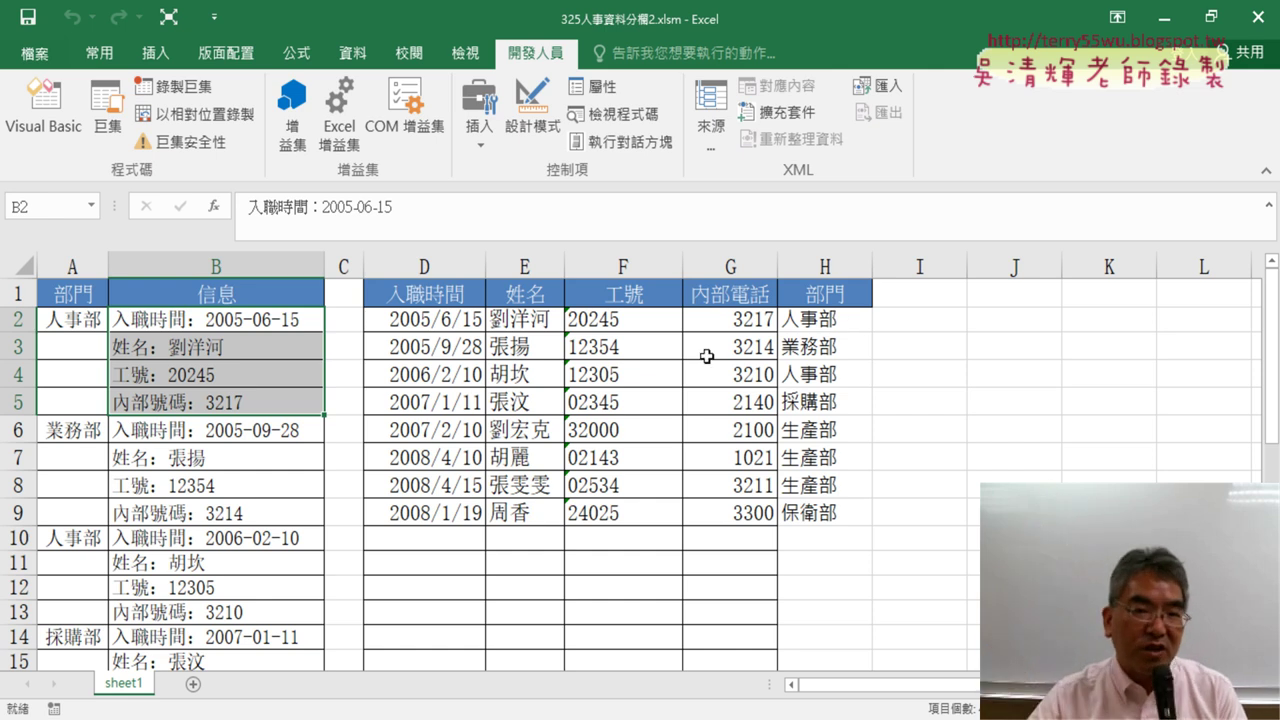
left_click(241, 321)
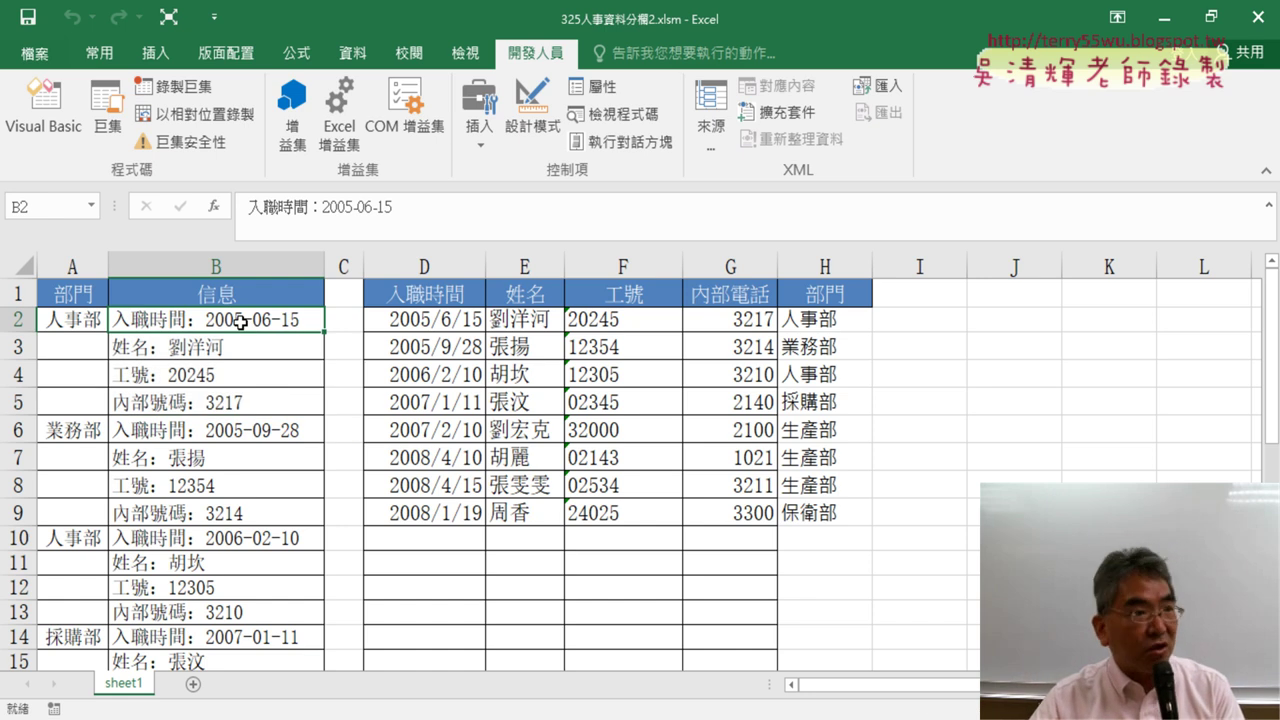
left_click(221, 436)
left_click(215, 324)
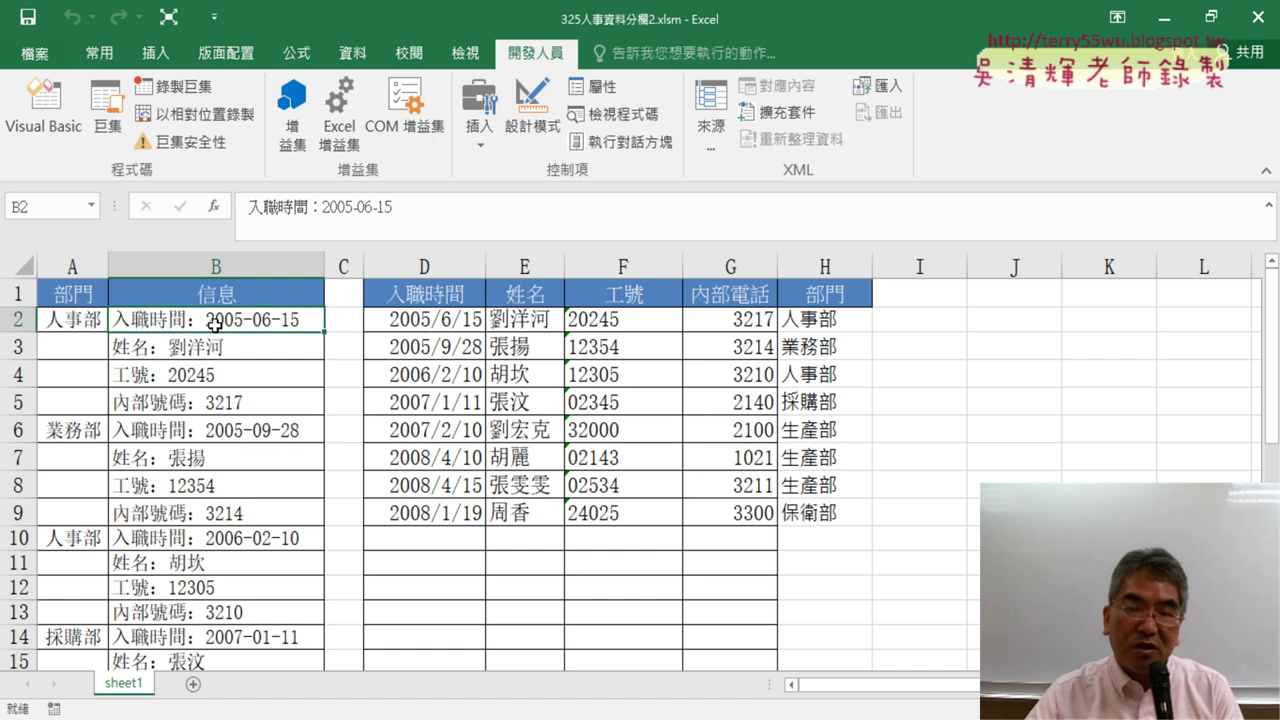
left_click(435, 264)
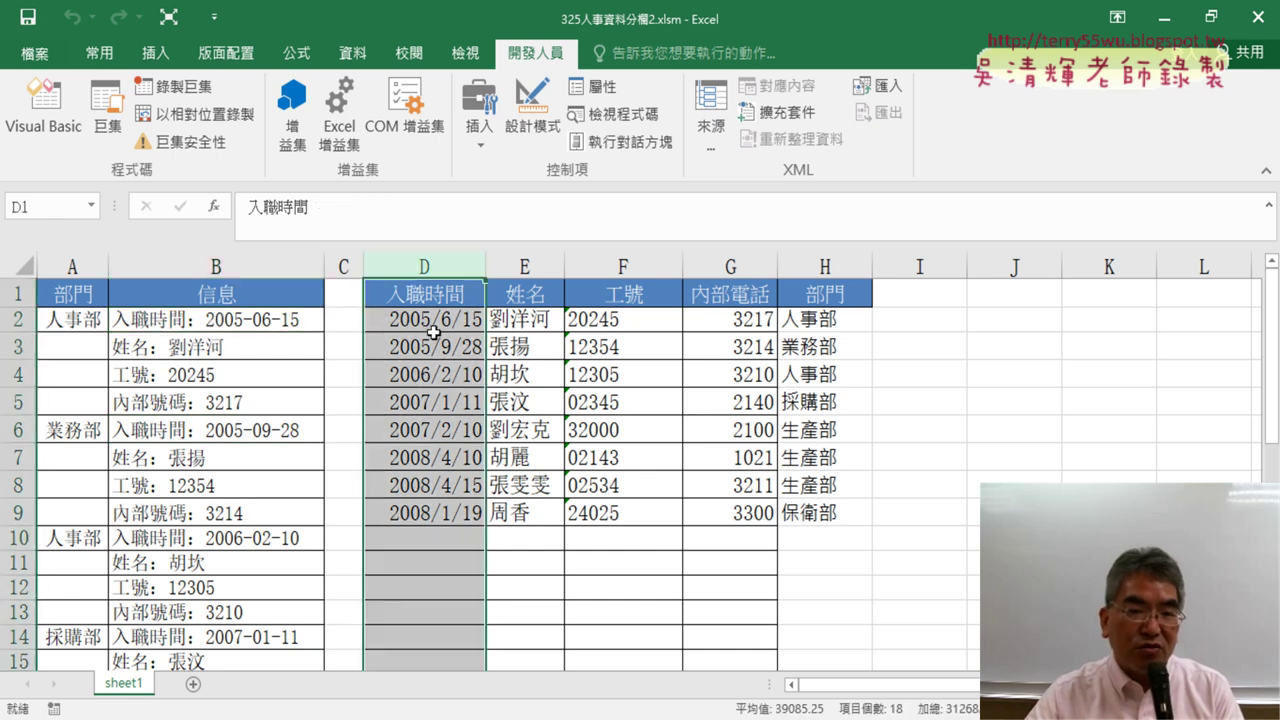
left_click(178, 316)
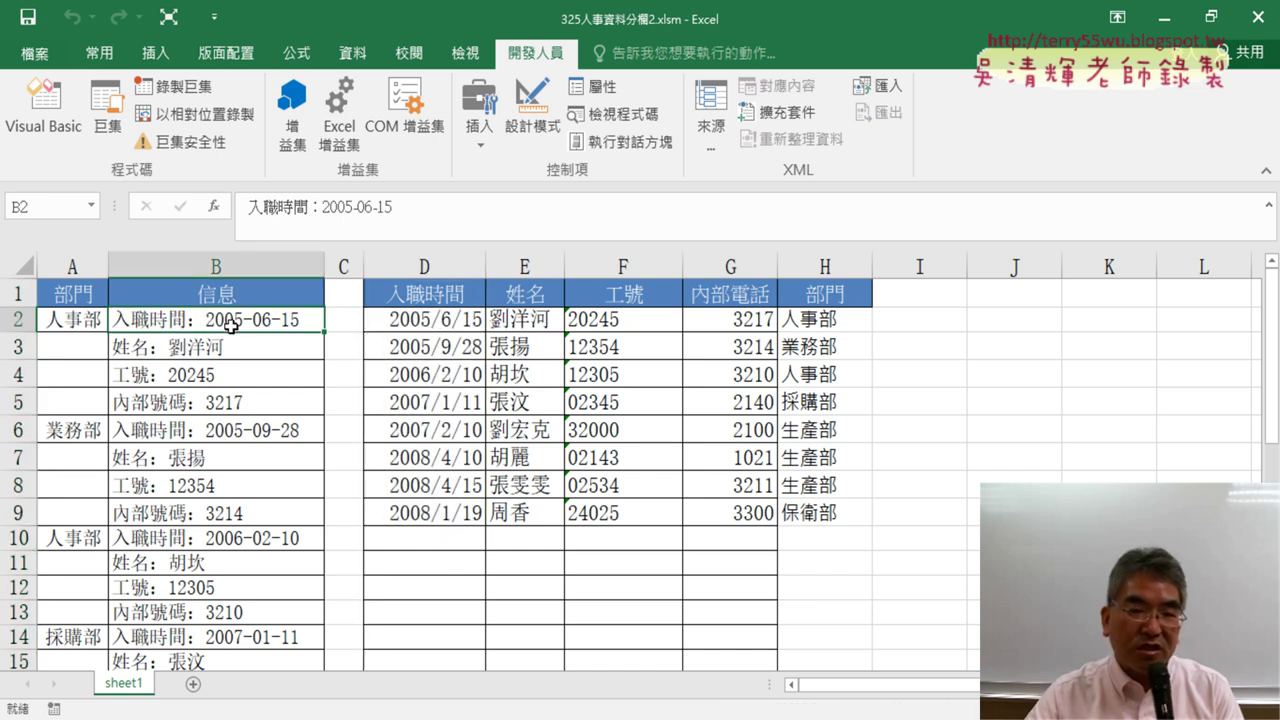
left_click(92, 319)
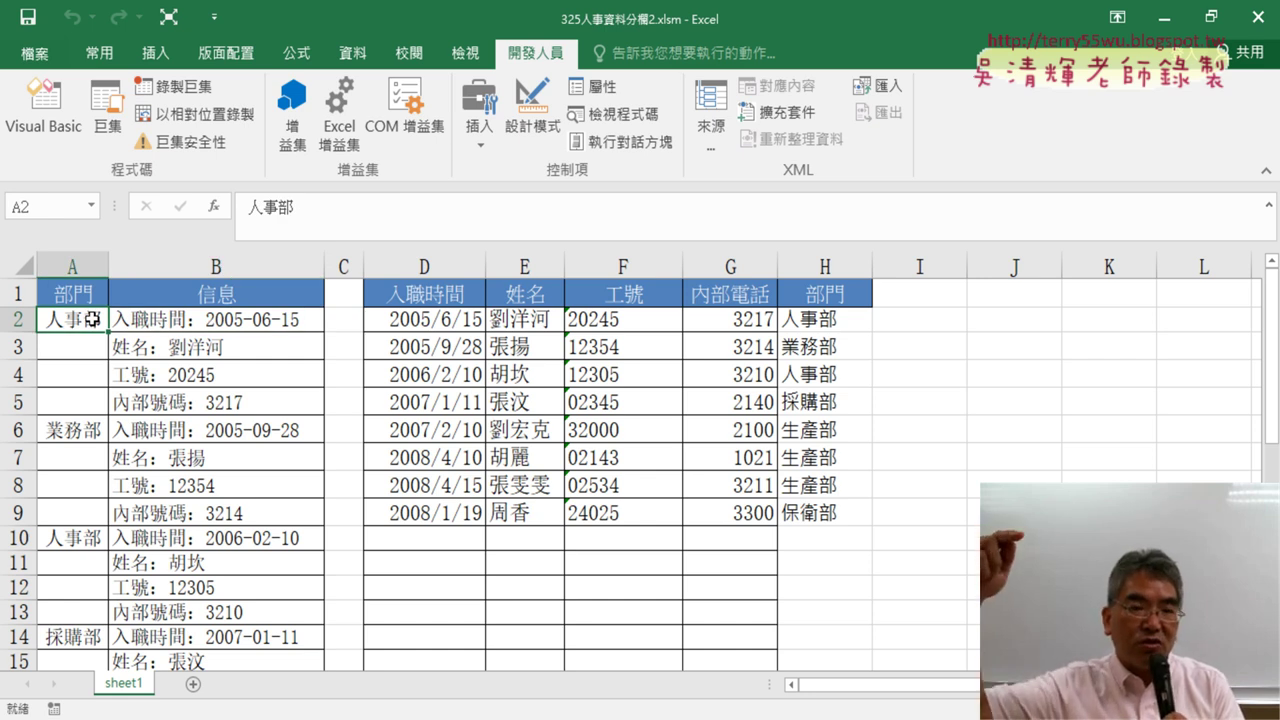
left_click(223, 320)
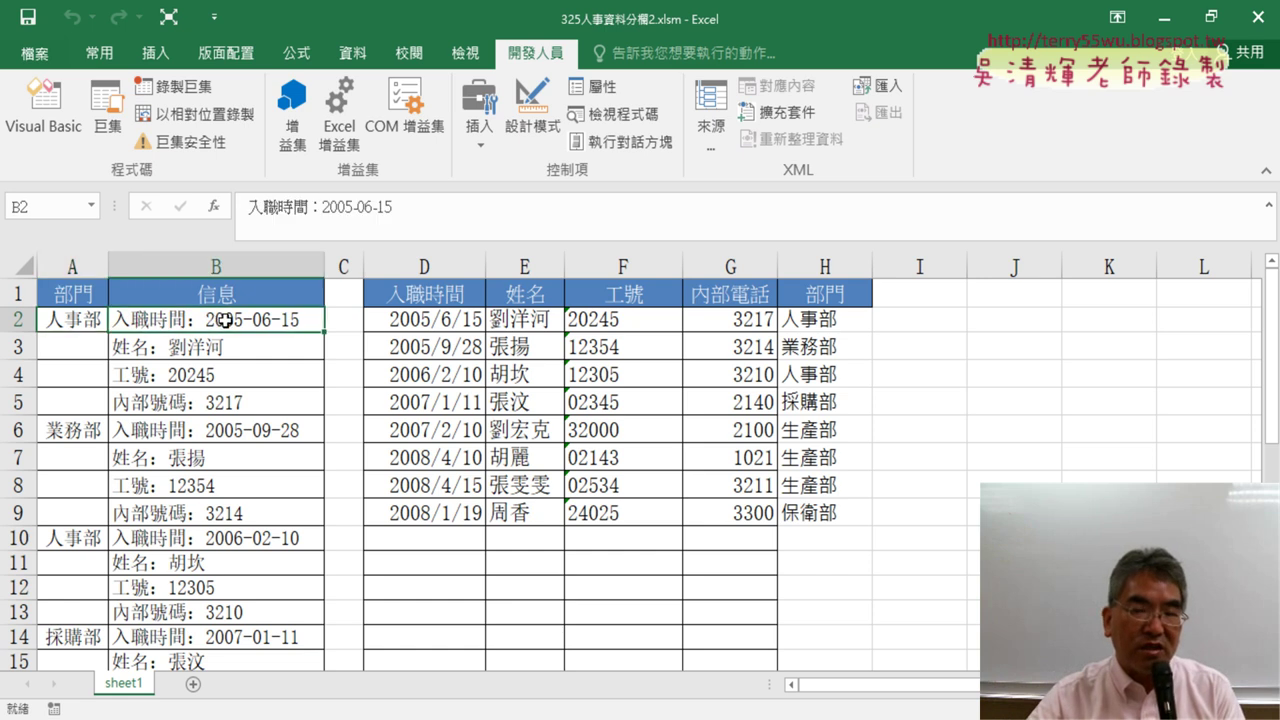
left_click(224, 266)
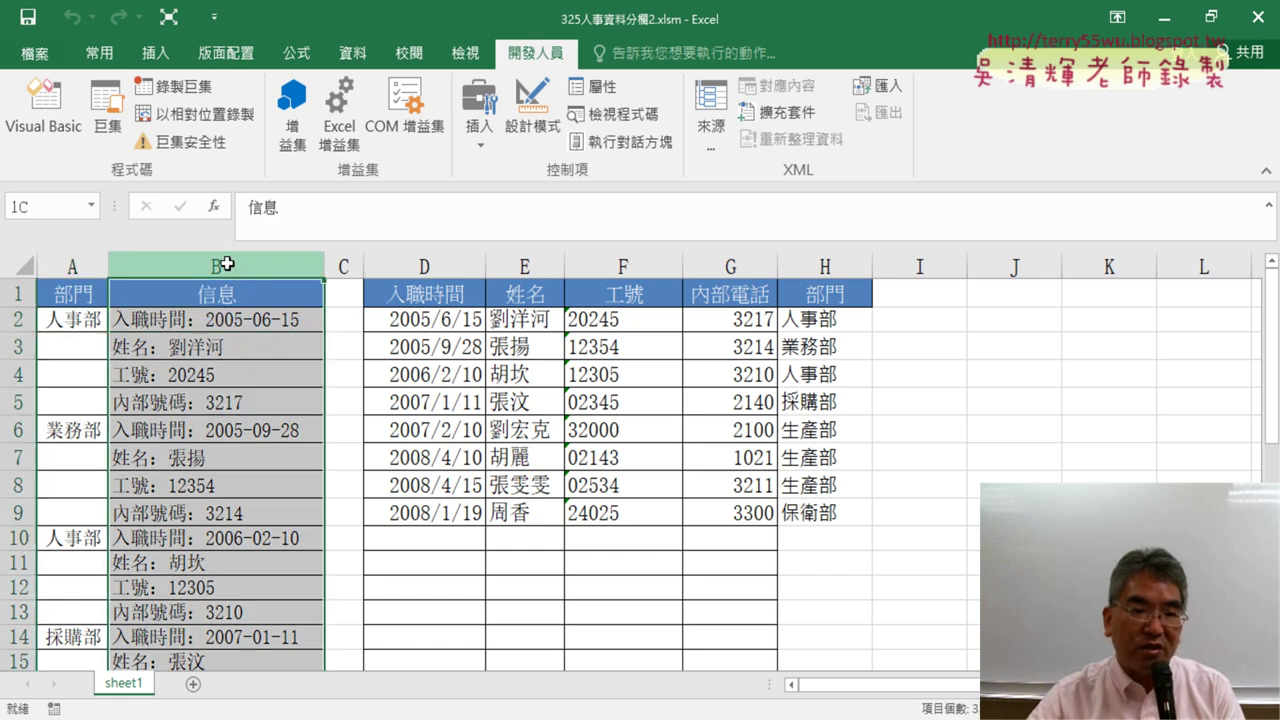
left_click(227, 322)
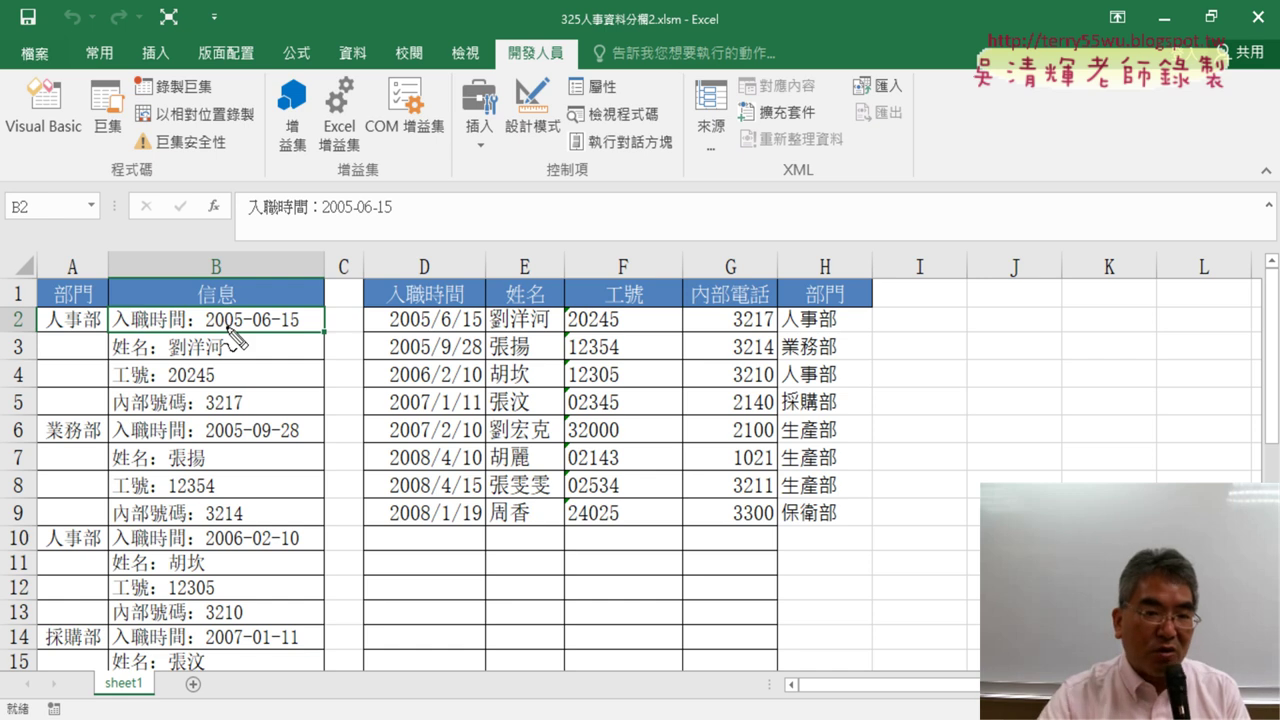
Mark up the sheet layout on screen, then clear the marks.
mouse_move(205, 241)
left_mouse_down()
mouse_move(236, 262)
mouse_move(283, 263)
left_mouse_up()
left_click_drag(78, 205, 76, 250)
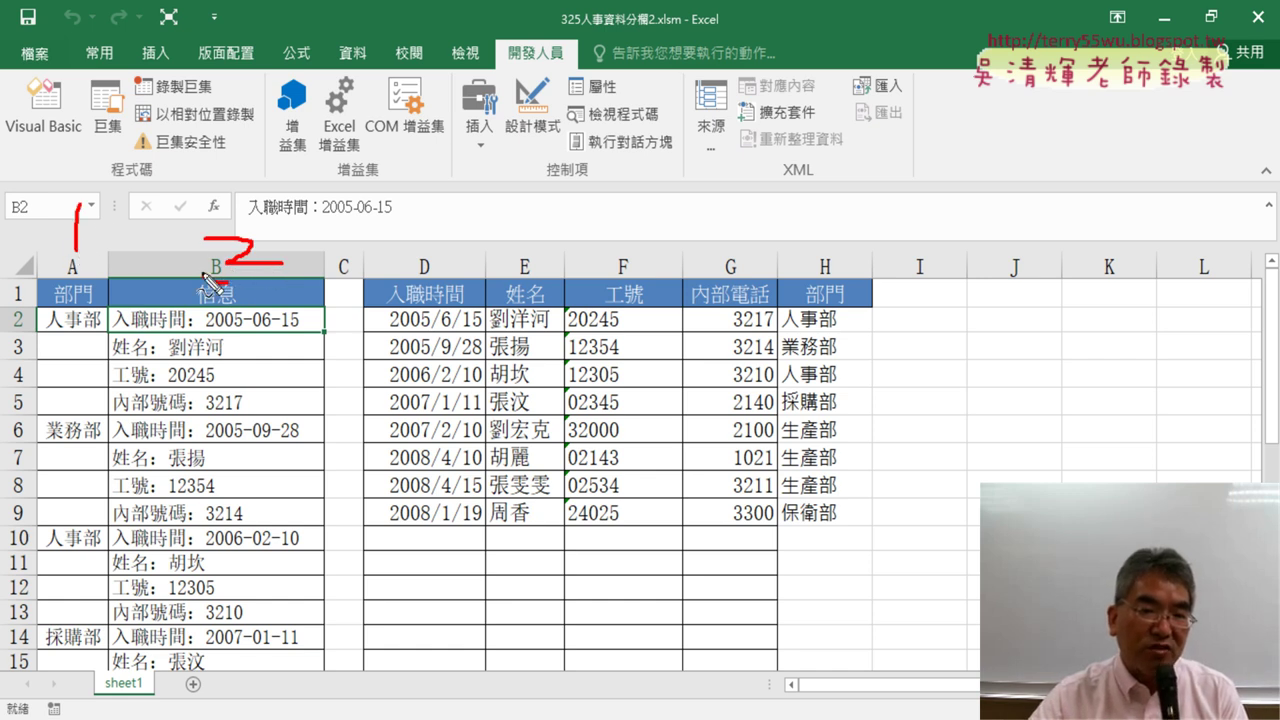
left_click_drag(240, 210, 250, 287)
mouse_move(190, 246)
left_mouse_down()
mouse_move(104, 258)
mouse_move(133, 270)
left_mouse_up()
mouse_move(95, 345)
left_mouse_down()
mouse_move(60, 345)
mouse_move(115, 318)
mouse_move(150, 215)
mouse_move(860, 335)
mouse_move(830, 345)
left_mouse_up()
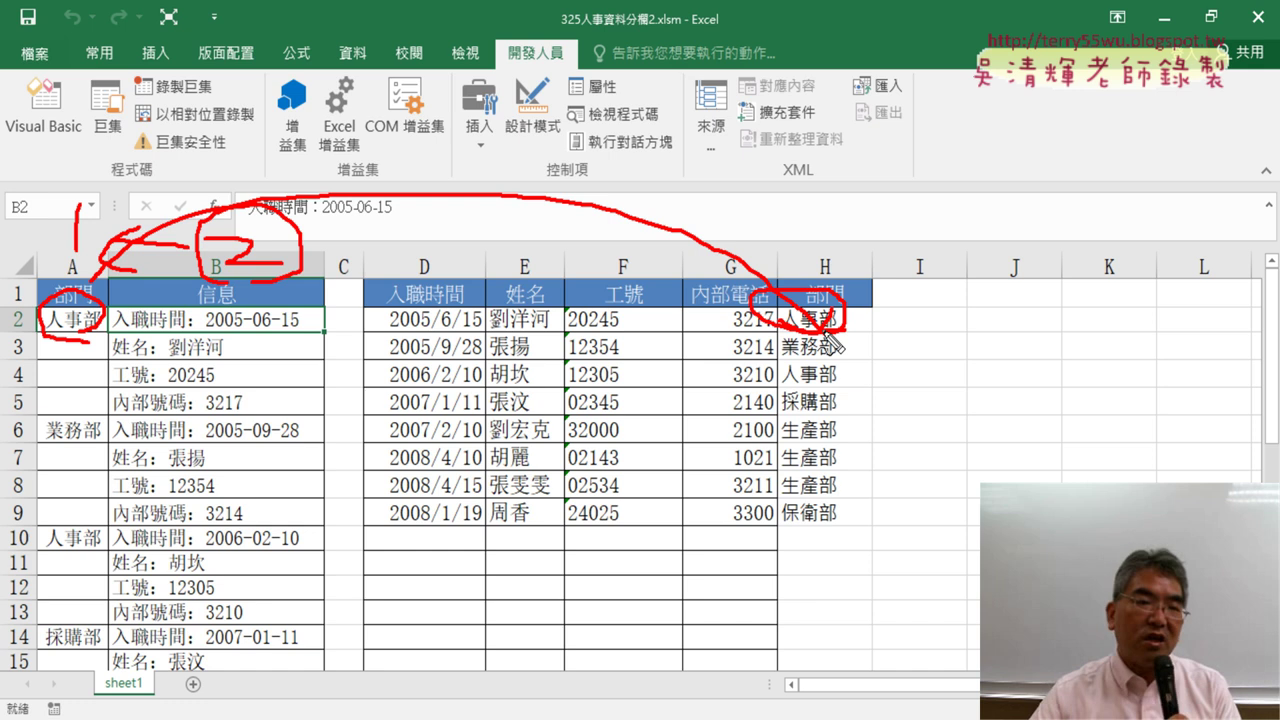
key("Escape")
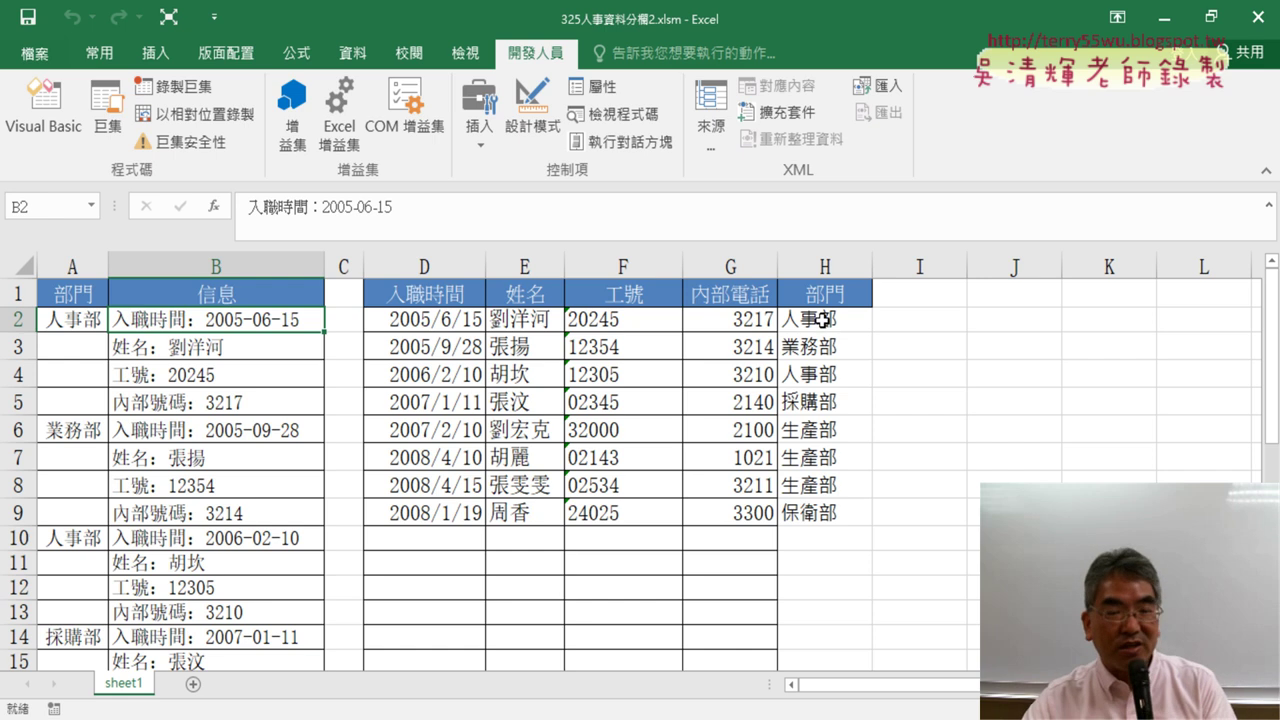
Open the VBA editor and run the 清除 macro, which clears D2:G9.
left_click(35, 105)
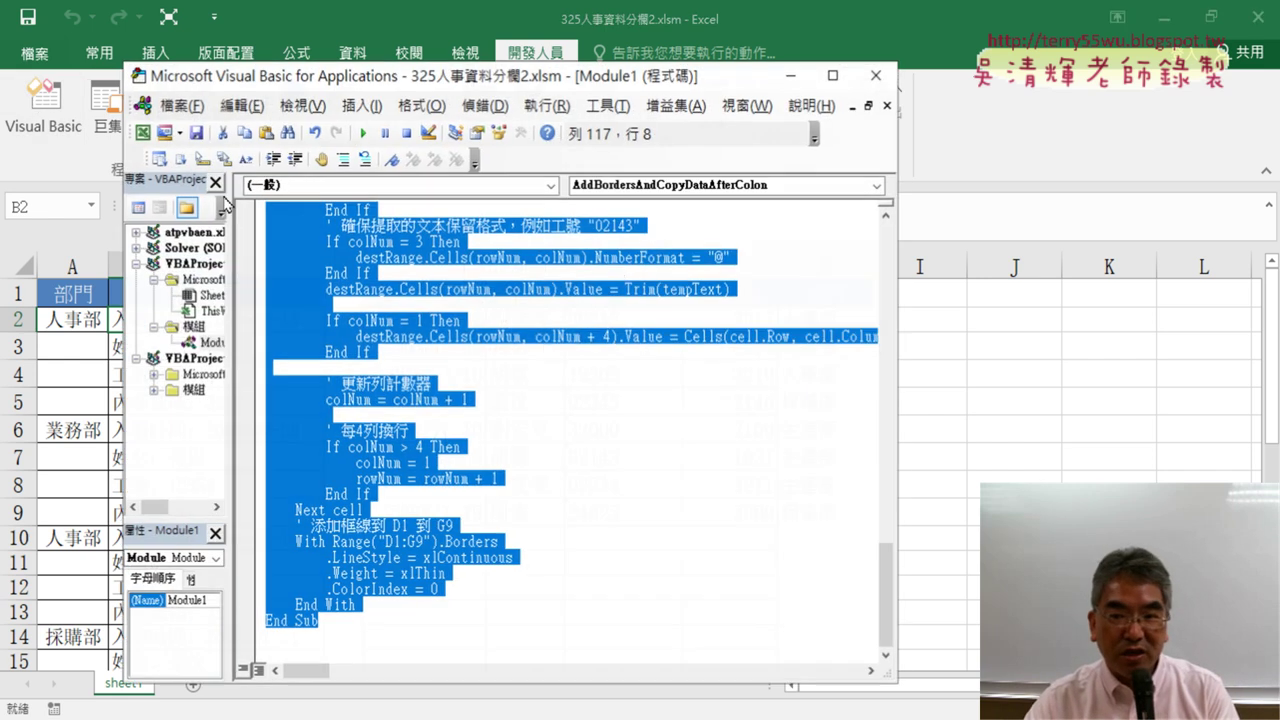
left_click_drag(839, 59, 993, 95)
scroll(961, 383, "up", 3)
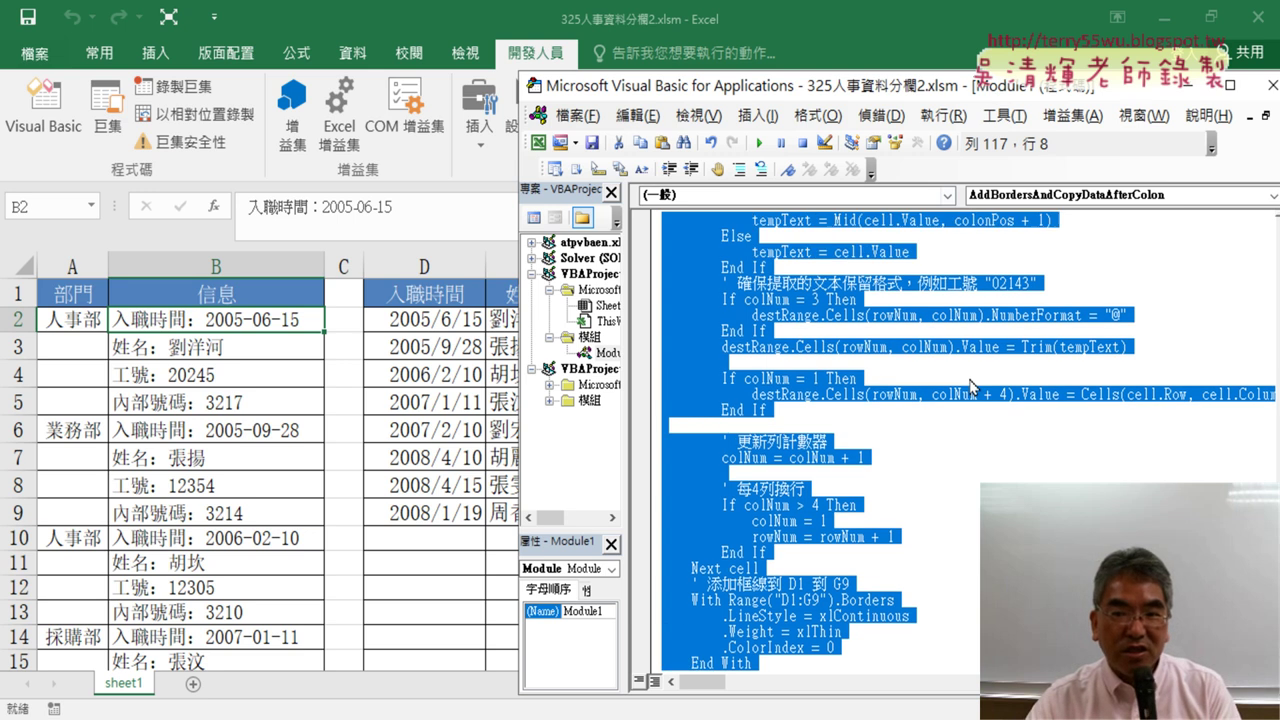
scroll(961, 383, "up", 3)
scroll(961, 383, "up", 2)
scroll(961, 383, "up", 2)
scroll(961, 383, "up", 5)
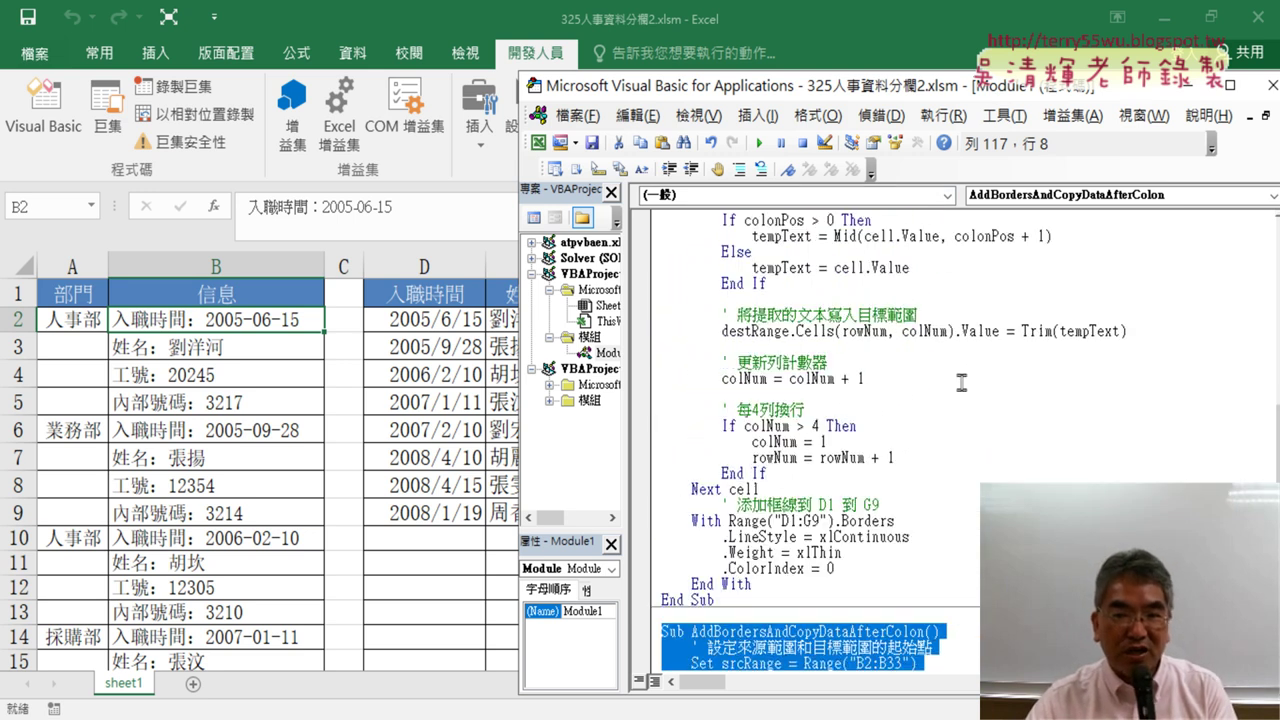
scroll(961, 383, "up", 4)
scroll(961, 383, "up", 1)
scroll(961, 383, "up", 4)
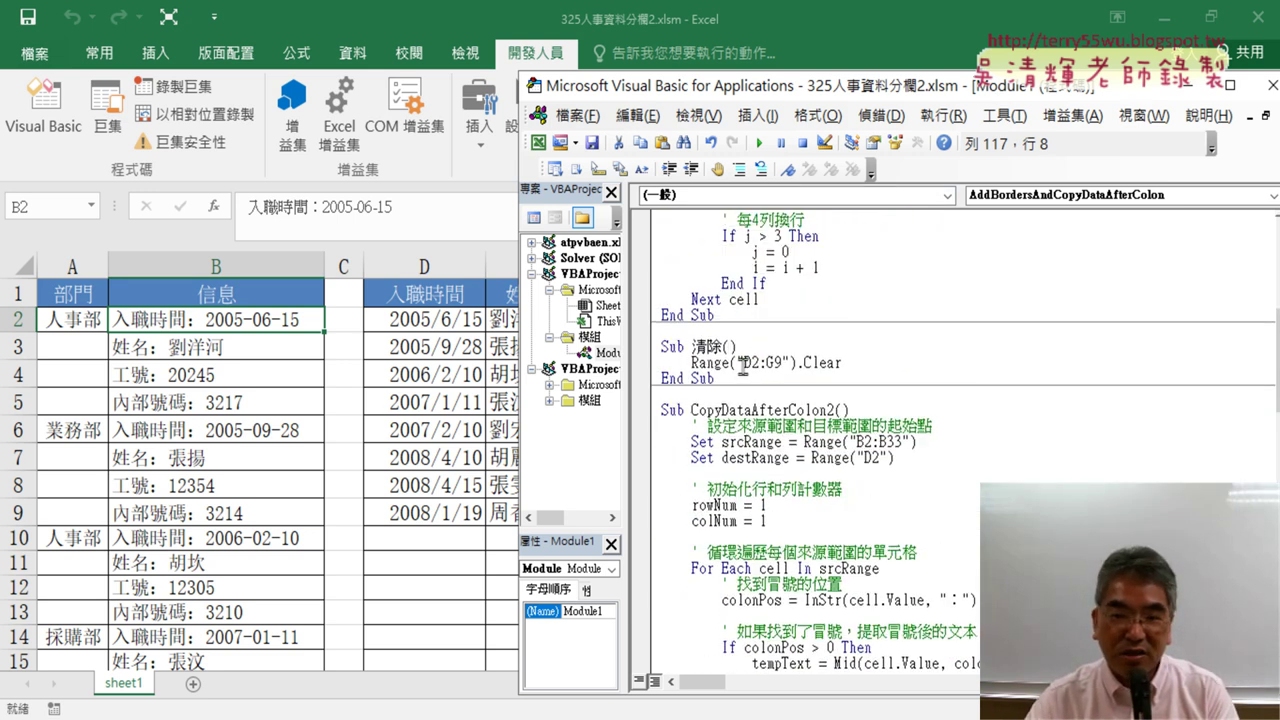
left_click(743, 363)
left_click(759, 143)
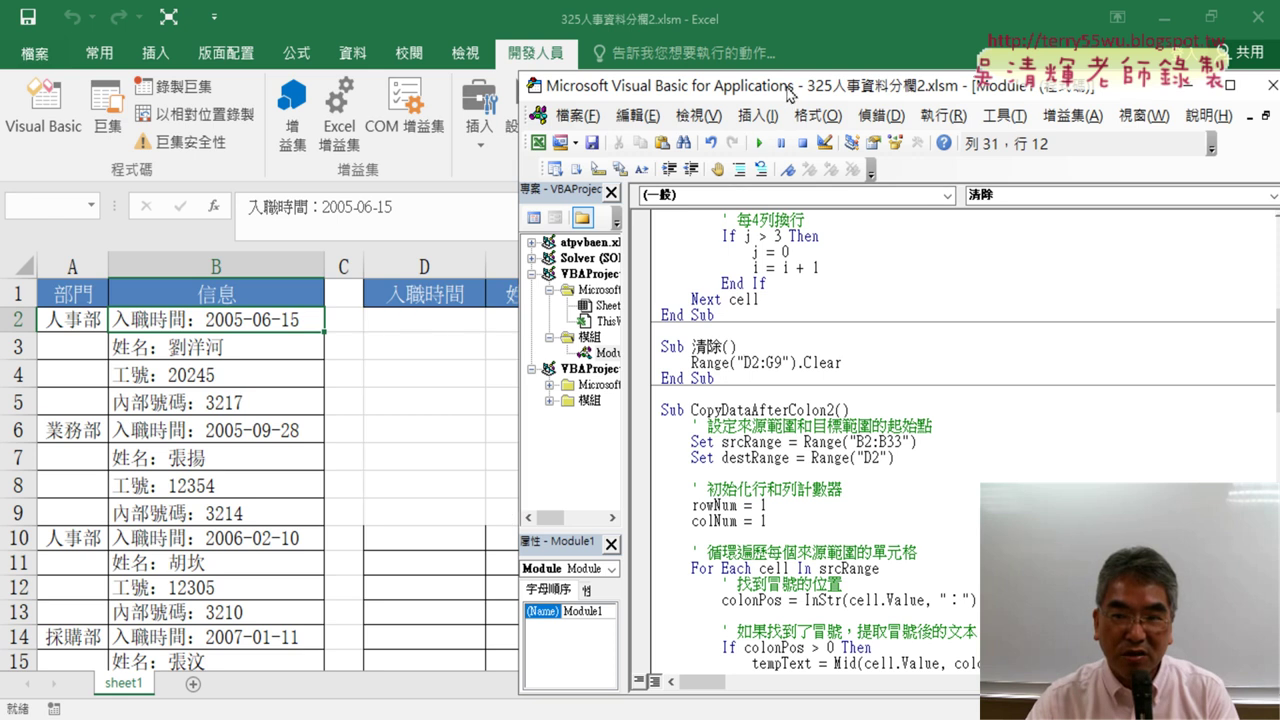
Change the 清除 macro's range from D2:G9 to D2:H9 and run it.
mouse_move(787, 93)
left_mouse_down()
mouse_move(1153, 82)
mouse_move(1128, 81)
left_mouse_up()
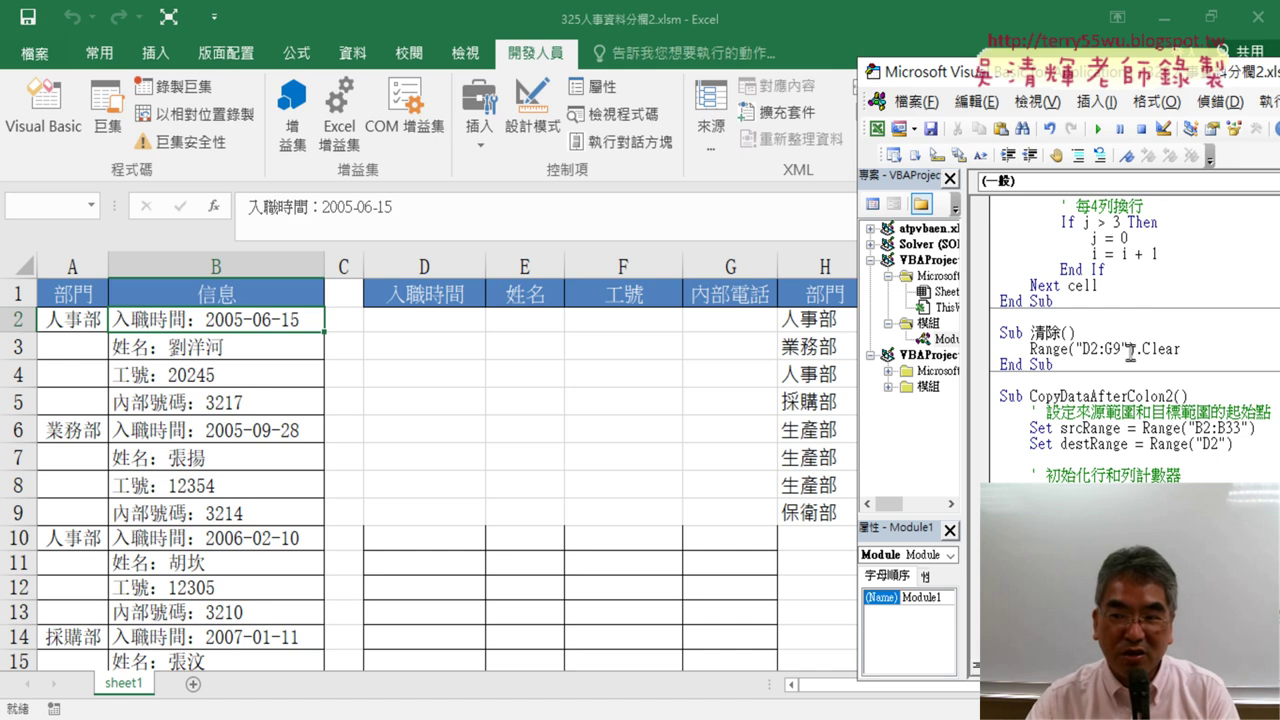
left_click_drag(1104, 348, 1116, 348)
type("H")
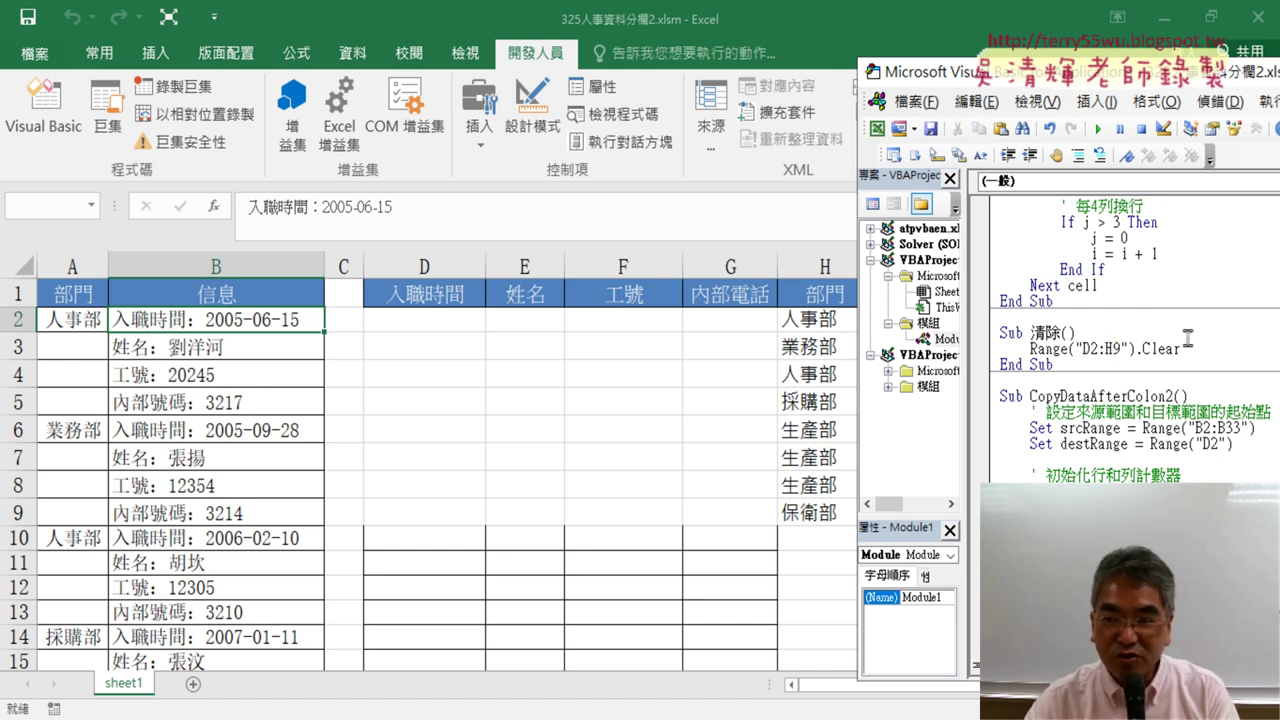
left_click(1097, 128)
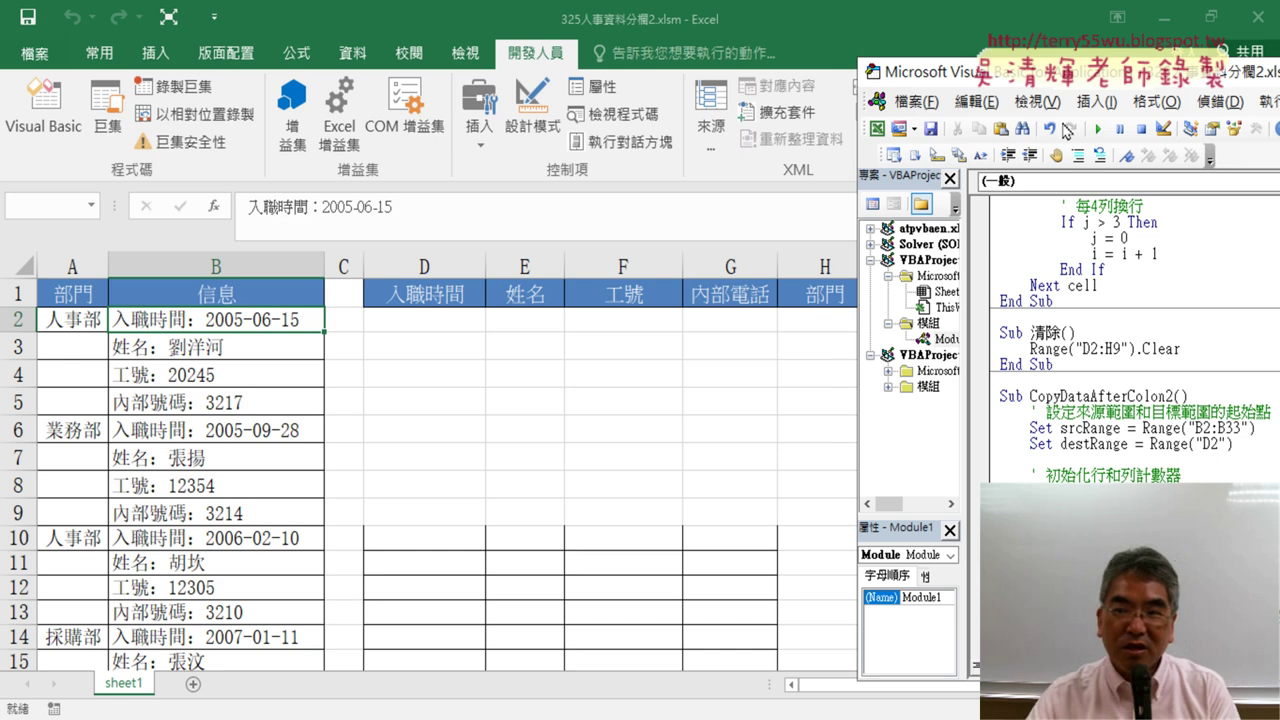
Run the split macro to fill the D:H table again.
left_click_drag(1070, 92, 1097, 89)
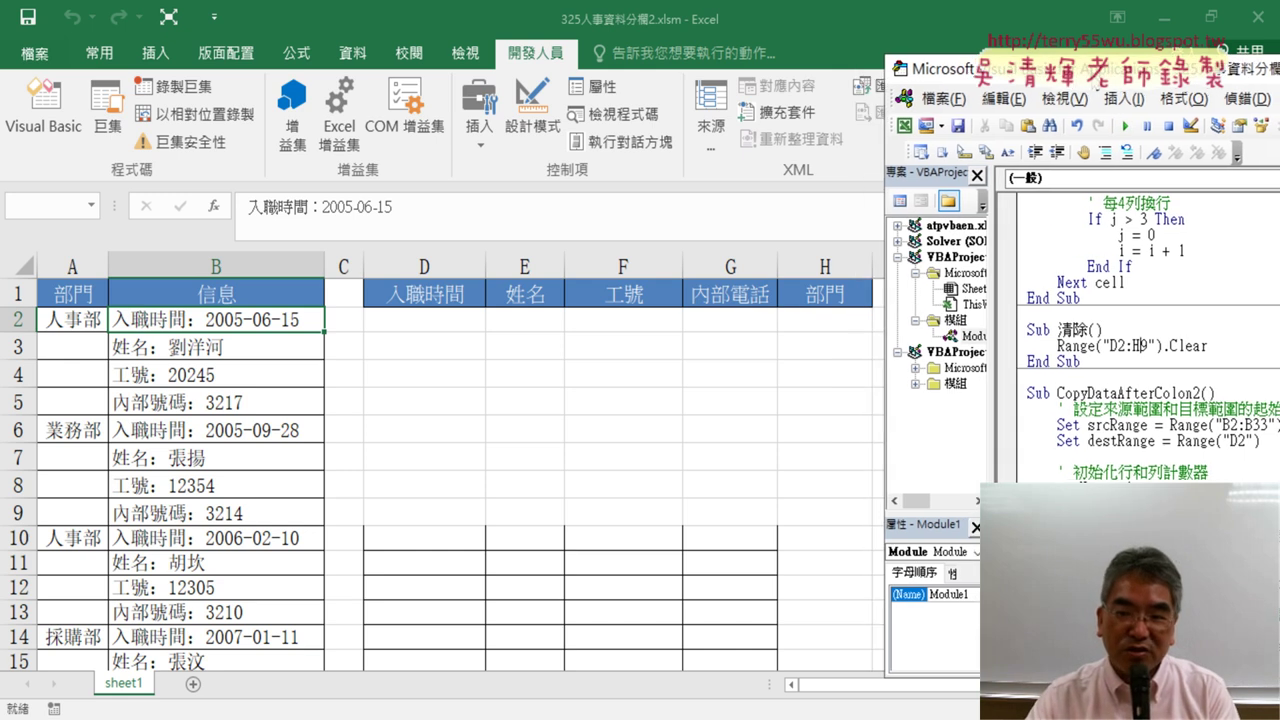
scroll(1092, 424, "down", 3)
scroll(1092, 424, "down", 5)
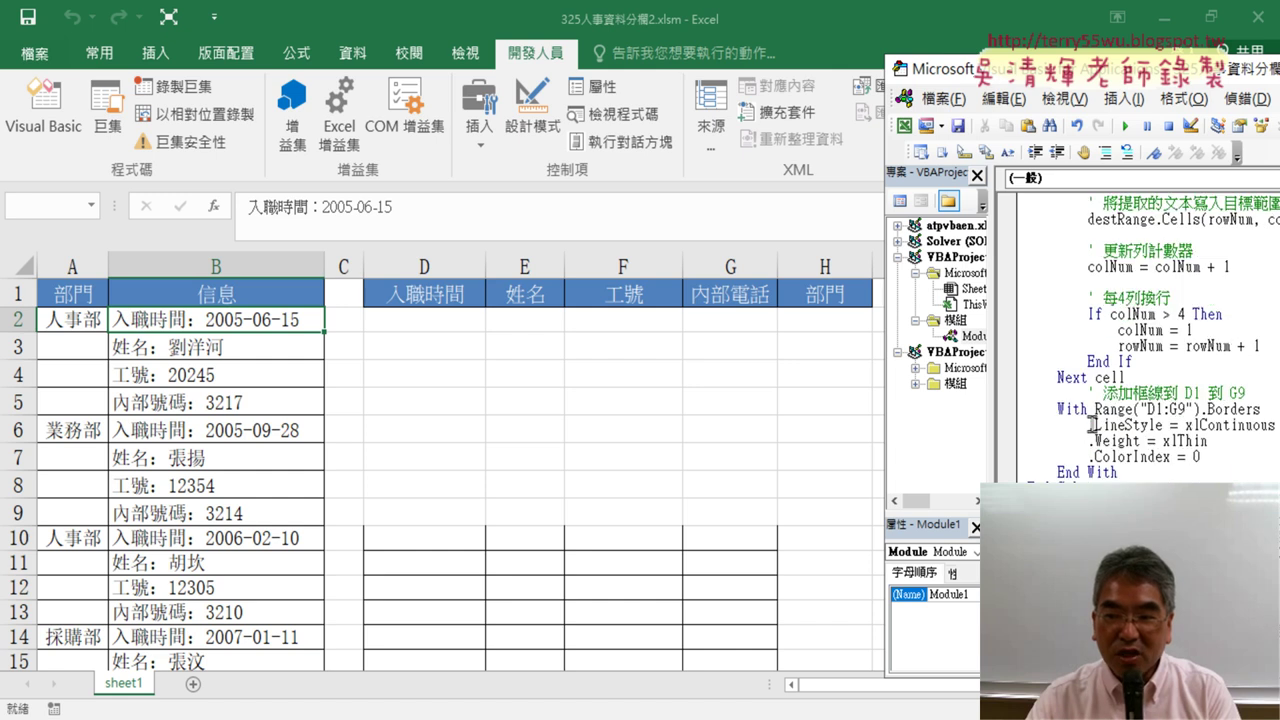
scroll(1092, 424, "down", 4)
scroll(1092, 424, "down", 4)
scroll(1093, 424, "down", 4)
scroll(1093, 424, "up", 3)
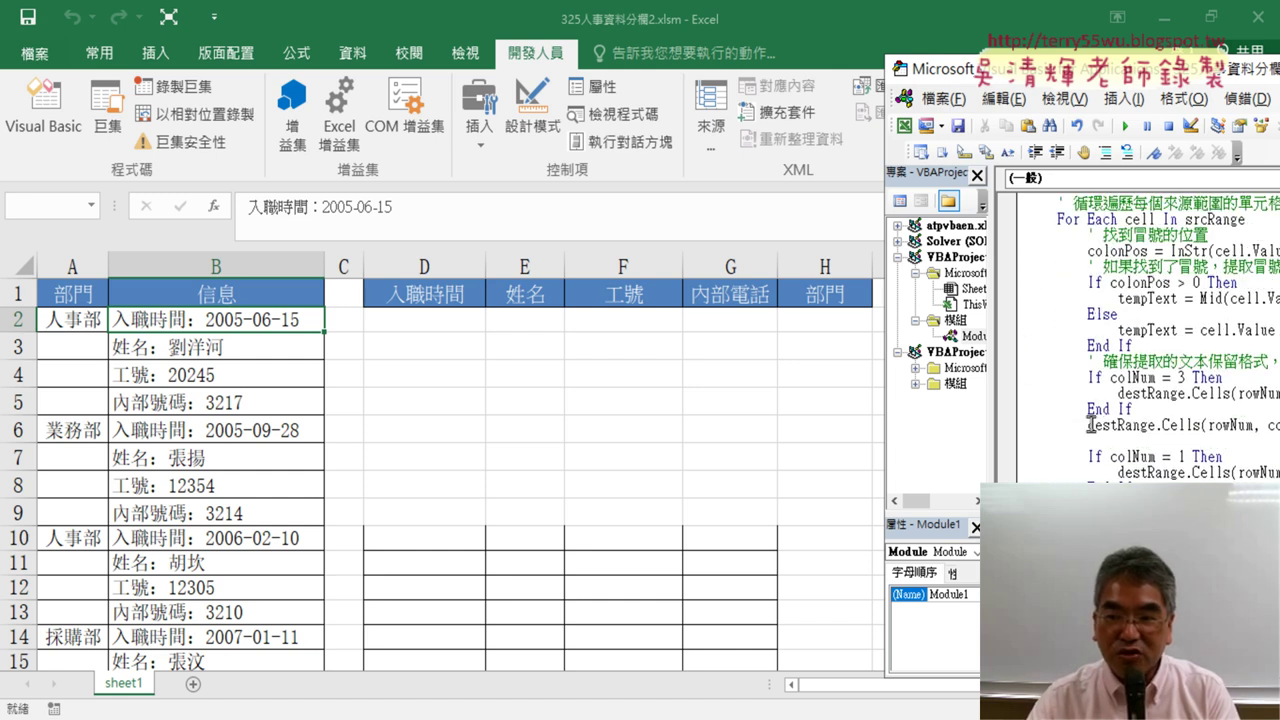
scroll(1095, 377, "up", 2)
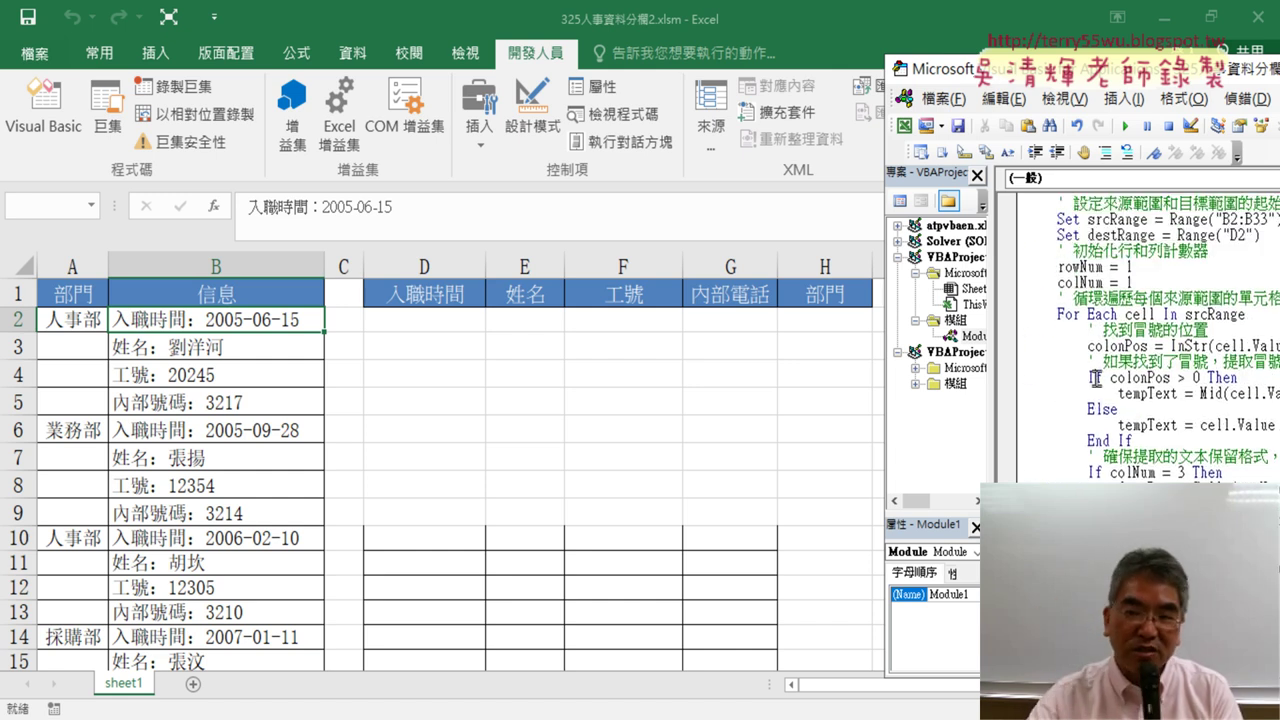
left_click(1125, 127)
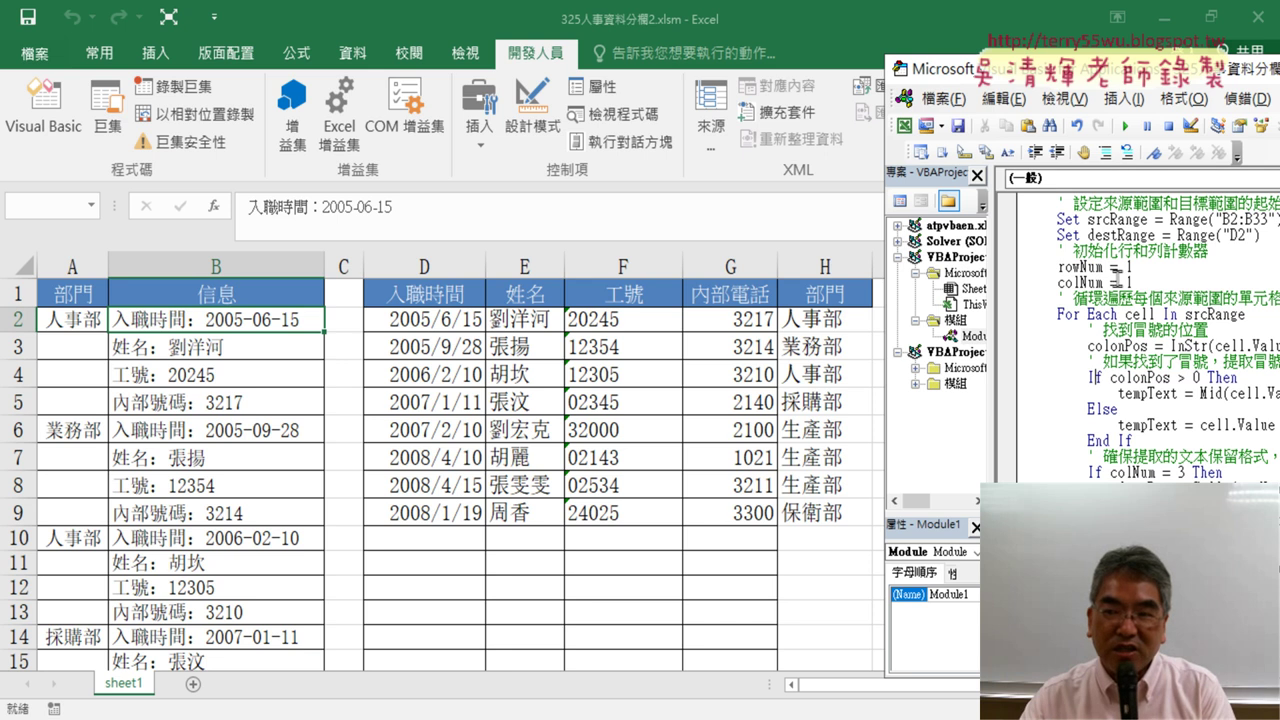
Run the 清除 macro to empty D2:H9, highlighting the H in its range.
scroll(1136, 325, "down", 8)
scroll(1136, 325, "up", 4)
scroll(1136, 325, "down", 8)
scroll(1136, 333, "up", 3)
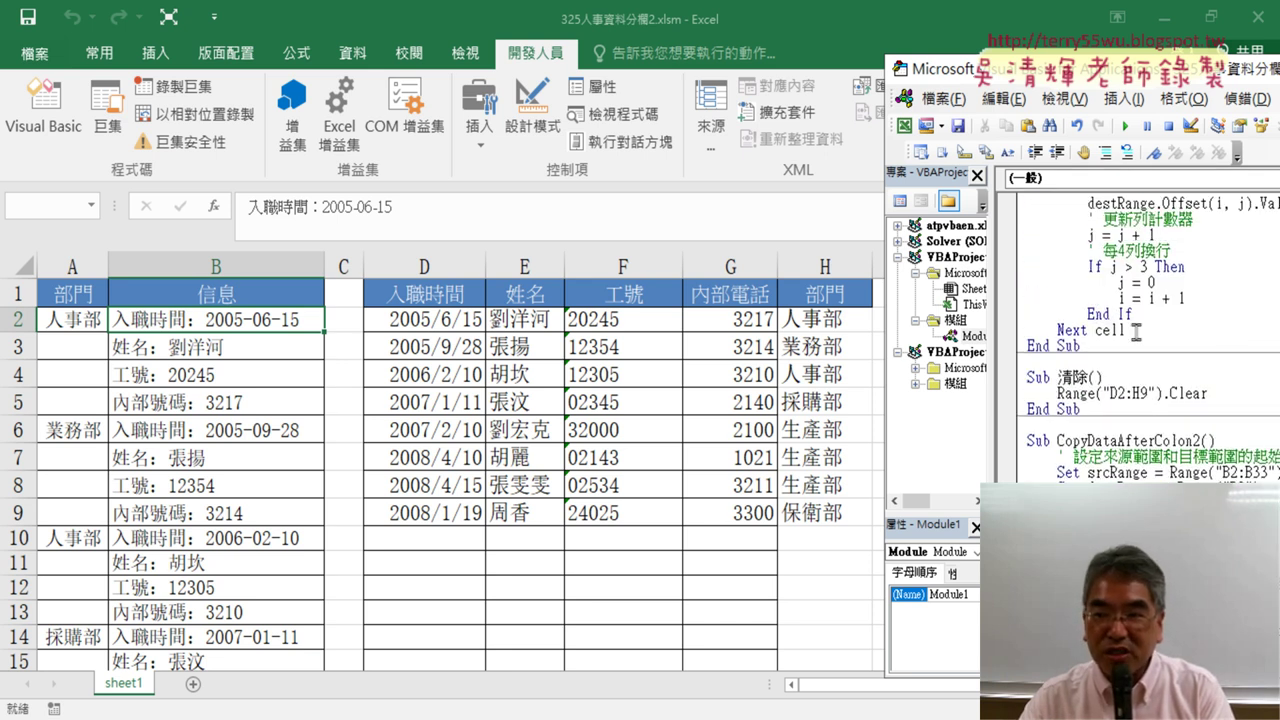
left_click(1125, 127)
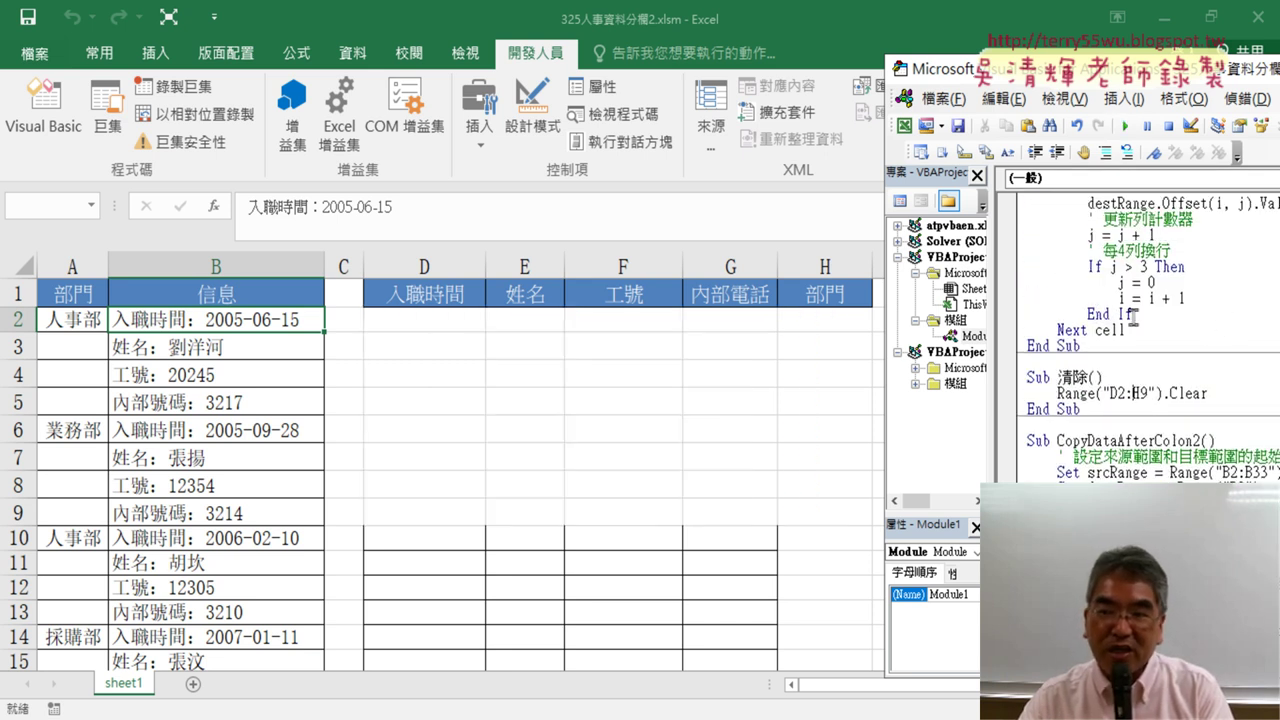
left_click_drag(1139, 393, 1130, 393)
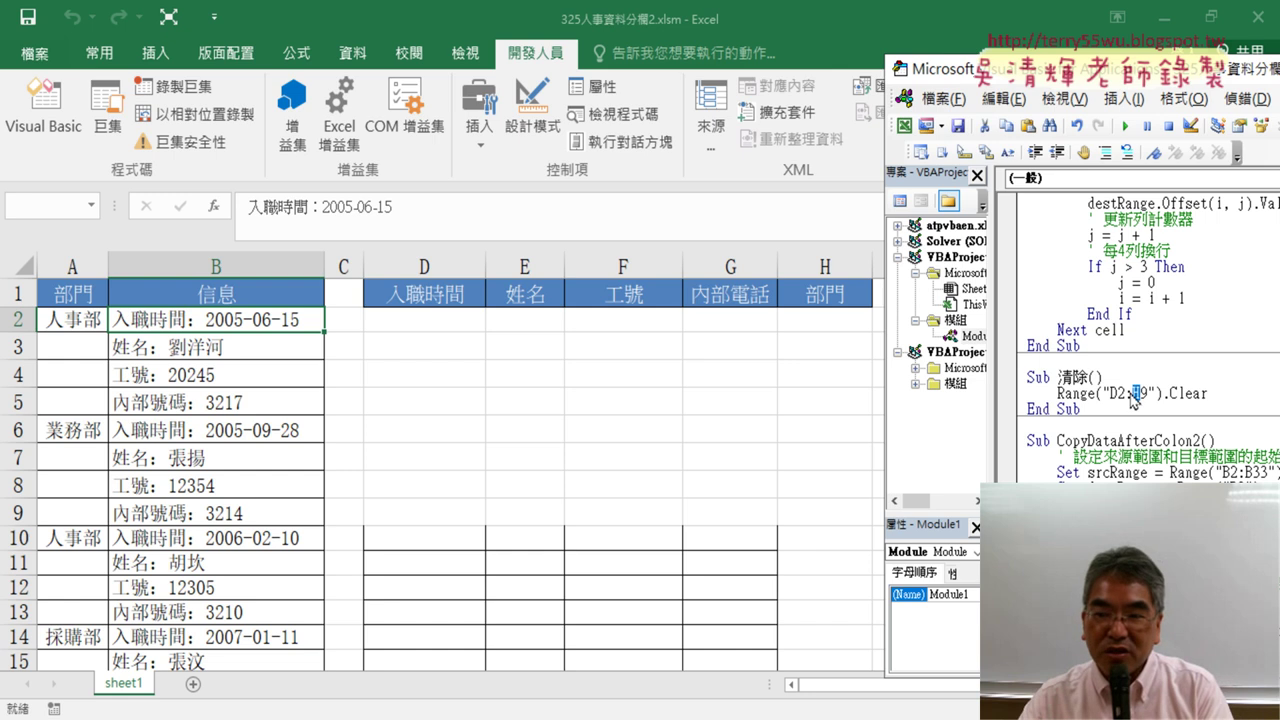
Scroll to Sub AddBordersAndCopyDataAfterColon and move the editor to show more code.
scroll(1085, 445, "down", 4)
scroll(1085, 445, "down", 4)
scroll(1085, 445, "down", 4)
scroll(1082, 450, "down", 3)
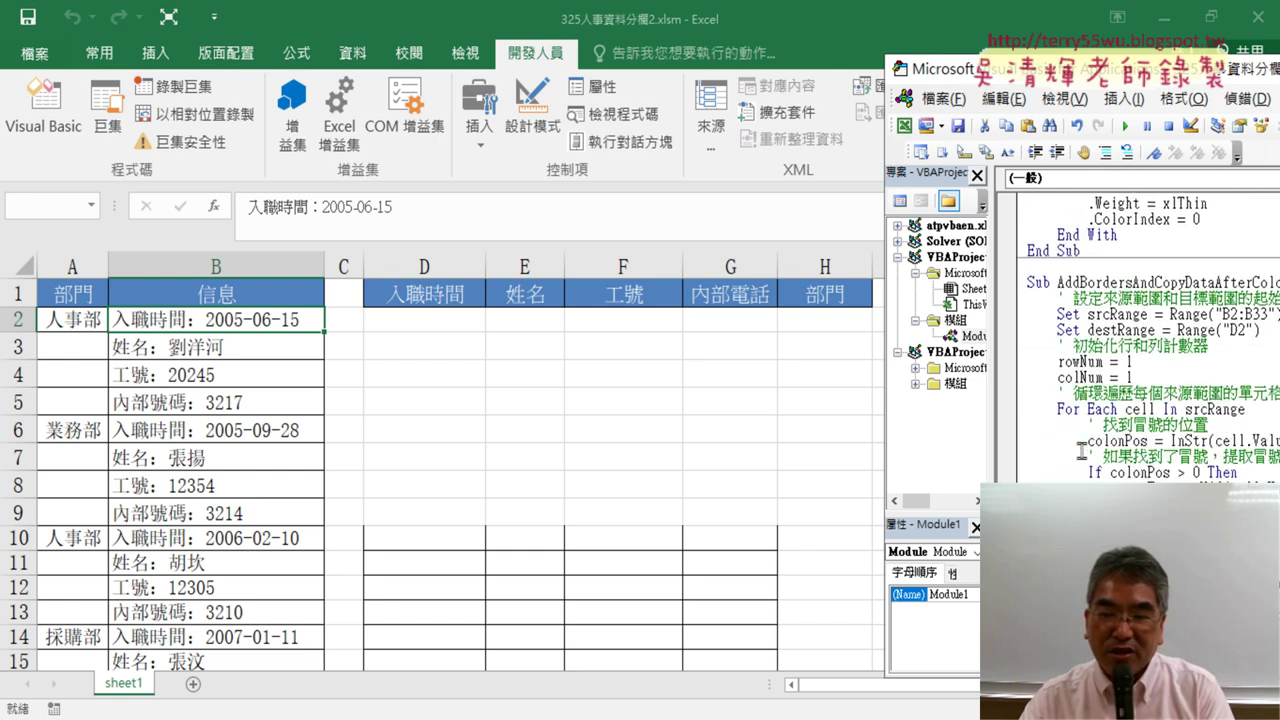
left_click_drag(1060, 68, 545, 53)
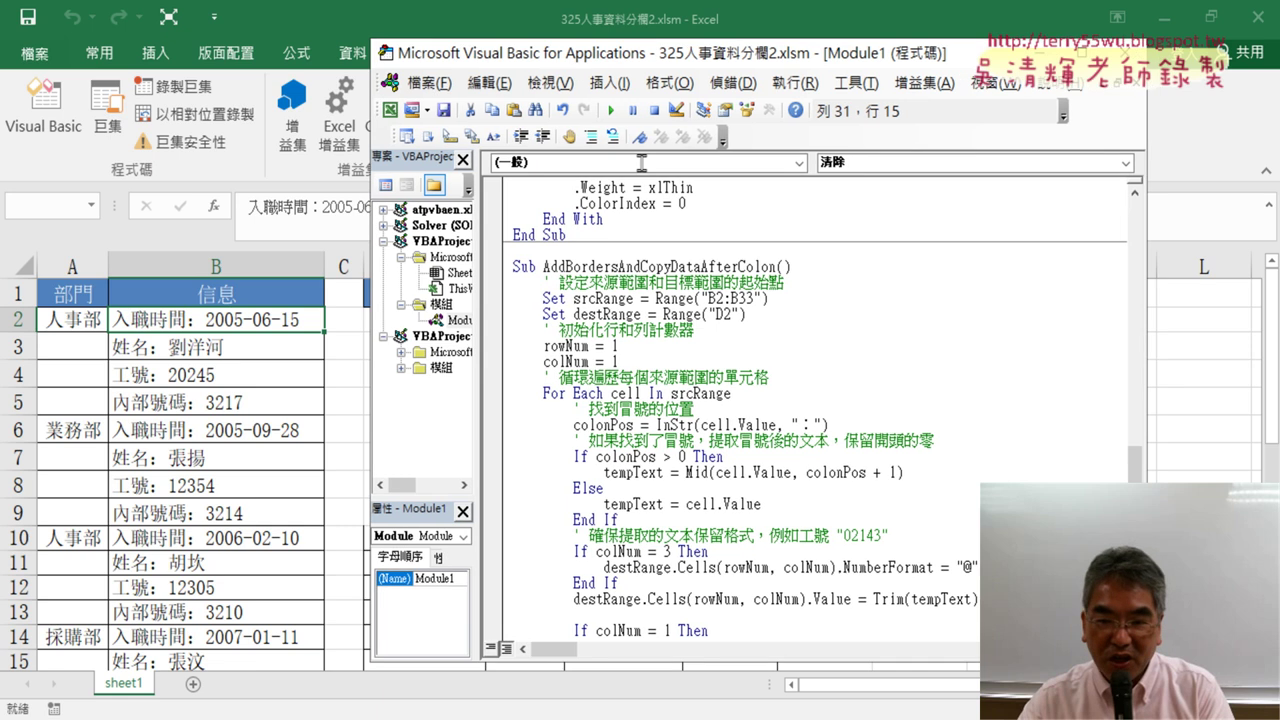
Highlight the department-filling block and place the editor so columns F–H stay visible.
scroll(870, 382, "down", 7)
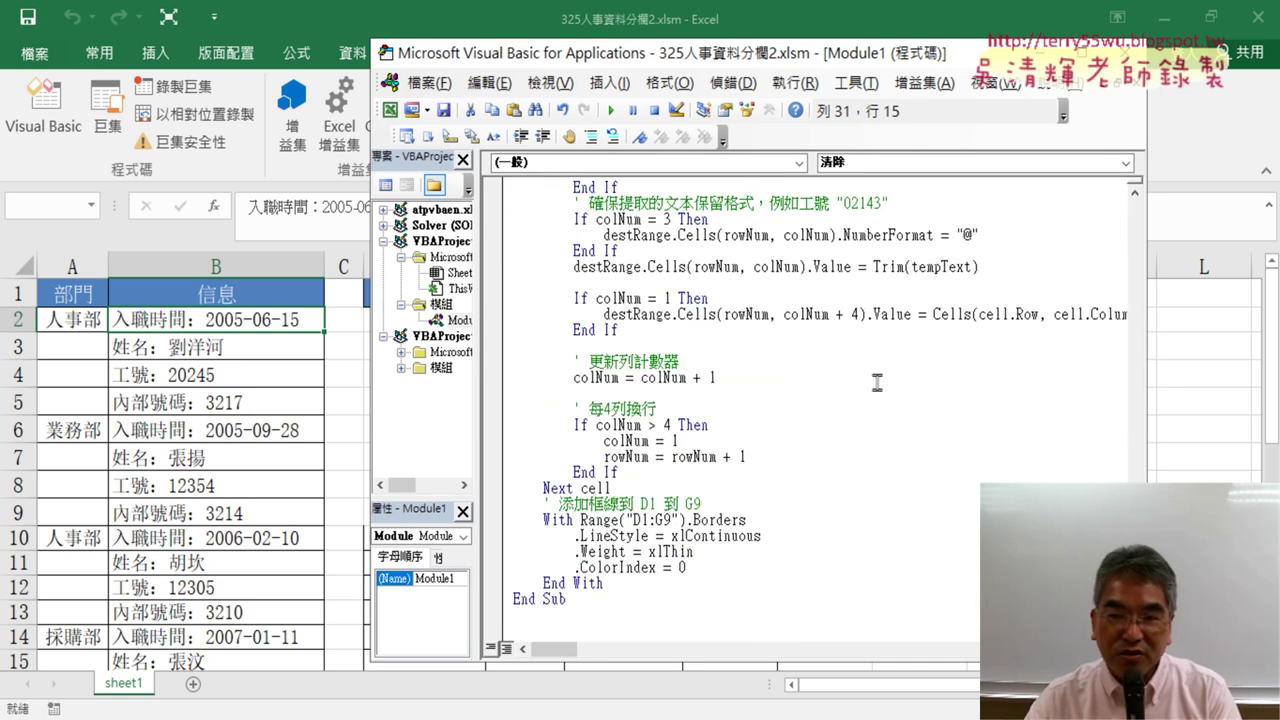
mouse_move(636, 334)
left_mouse_down()
mouse_move(519, 316)
mouse_move(495, 298)
left_mouse_up()
scroll(980, 376, "up", 1)
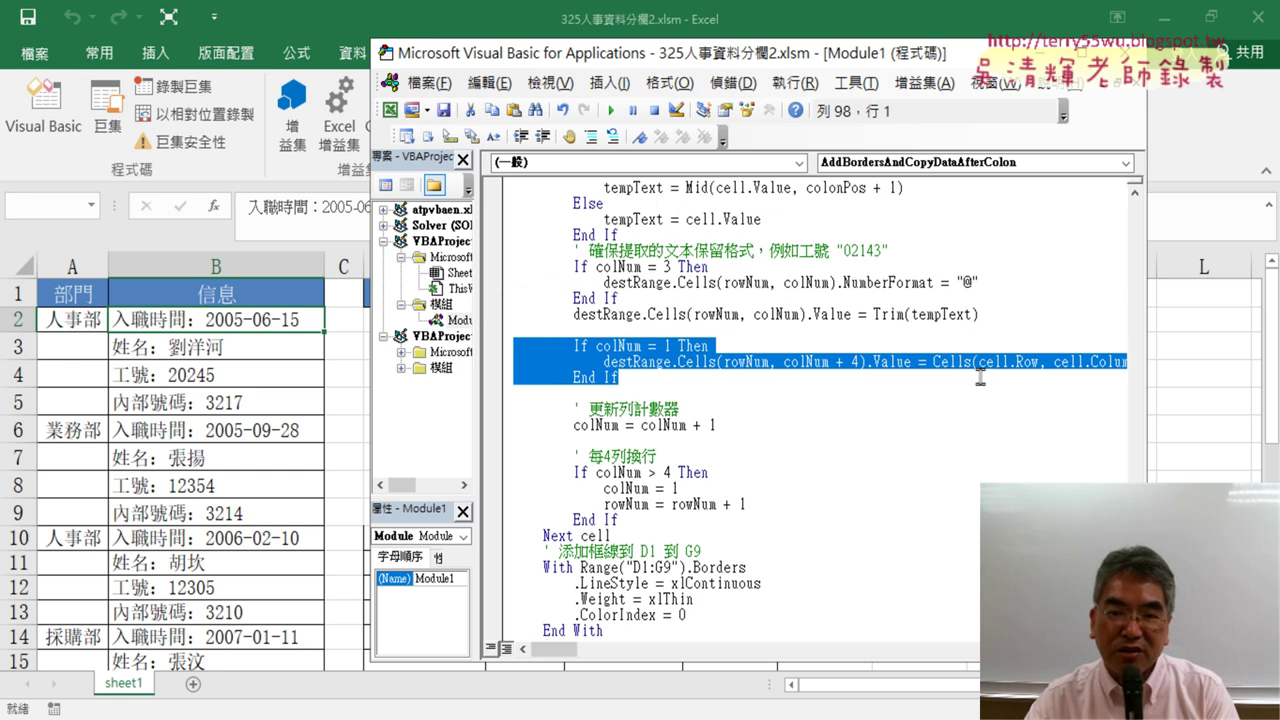
scroll(980, 376, "up", 1)
scroll(980, 376, "up", 1)
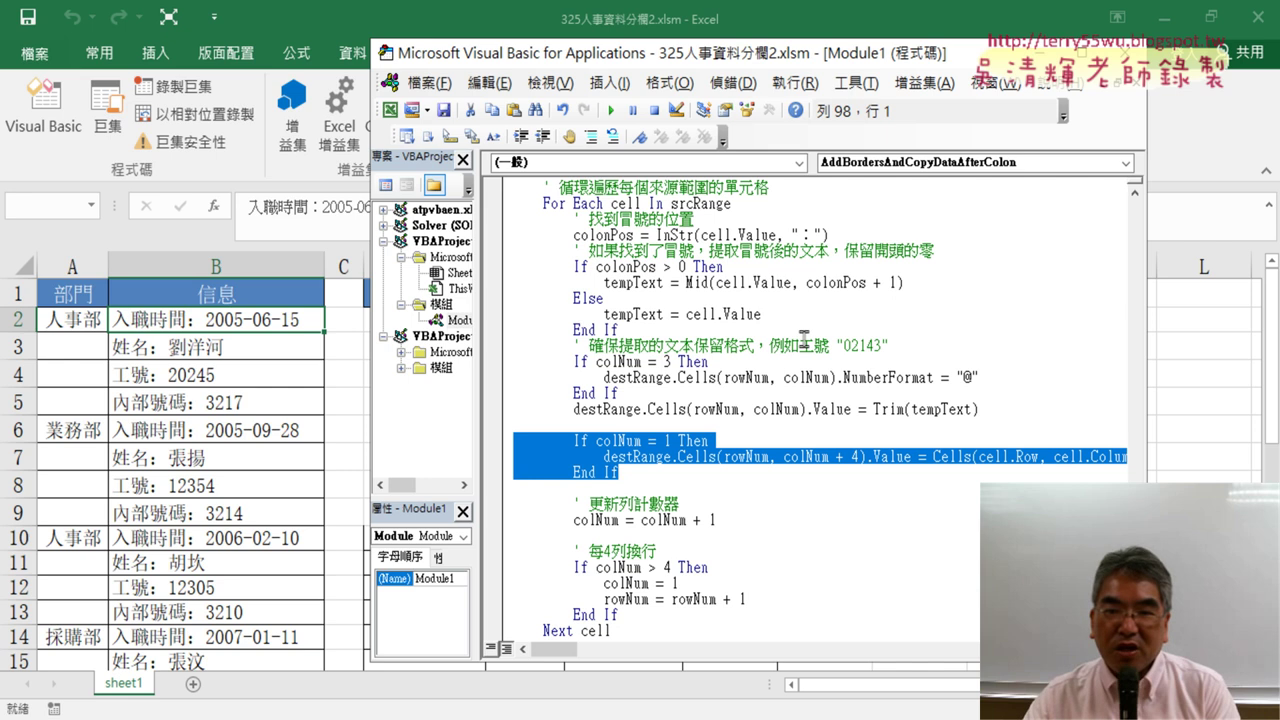
left_click_drag(1148, 408, 1250, 408)
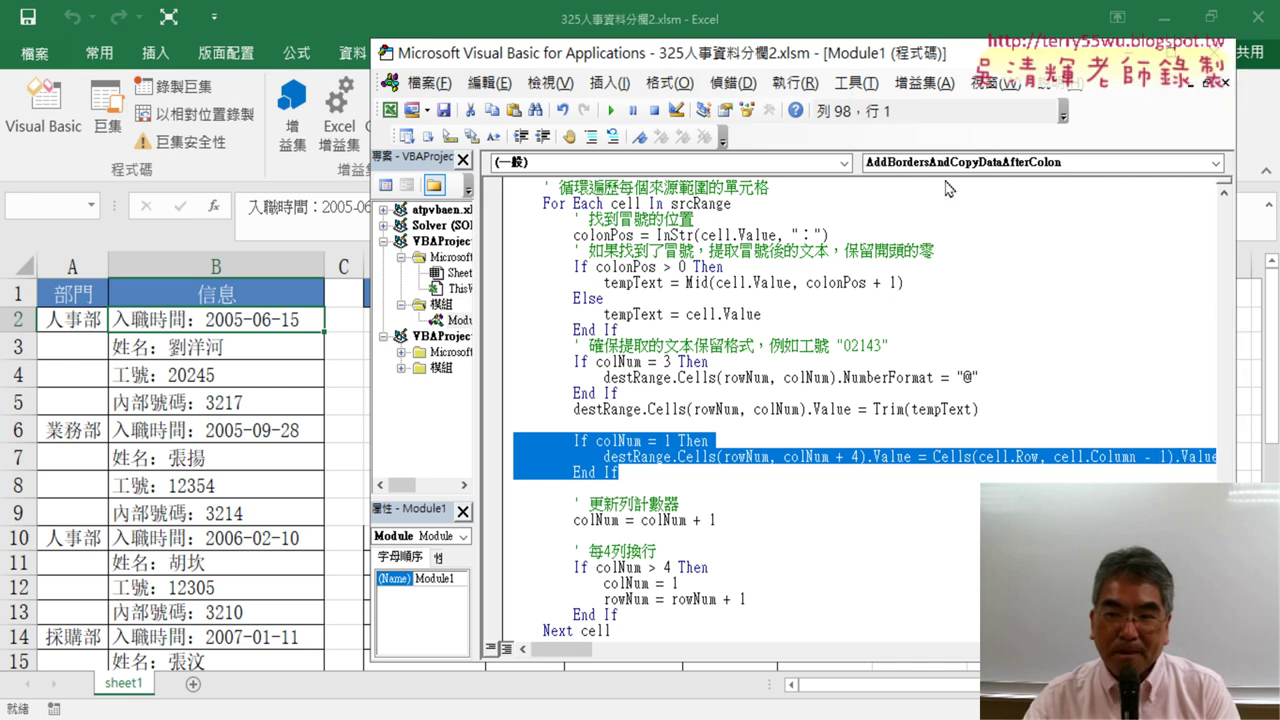
left_click_drag(855, 55, 1050, 55)
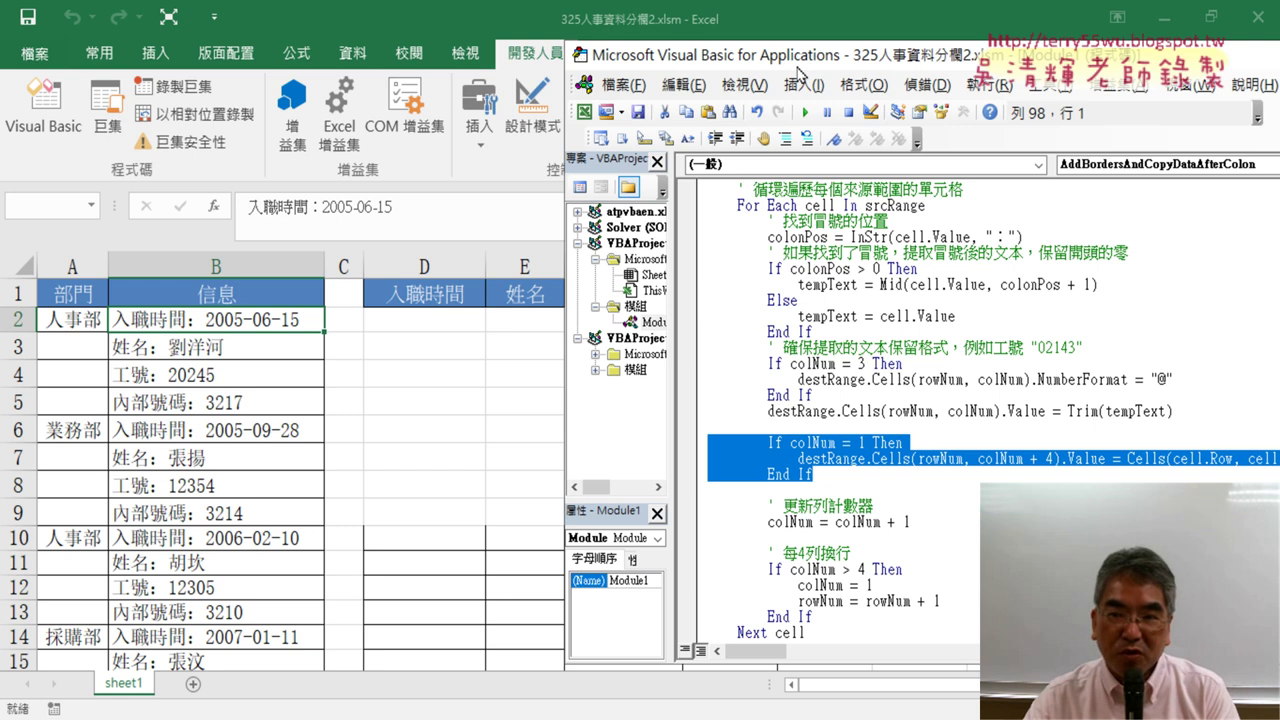
left_click_drag(797, 57, 1116, 71)
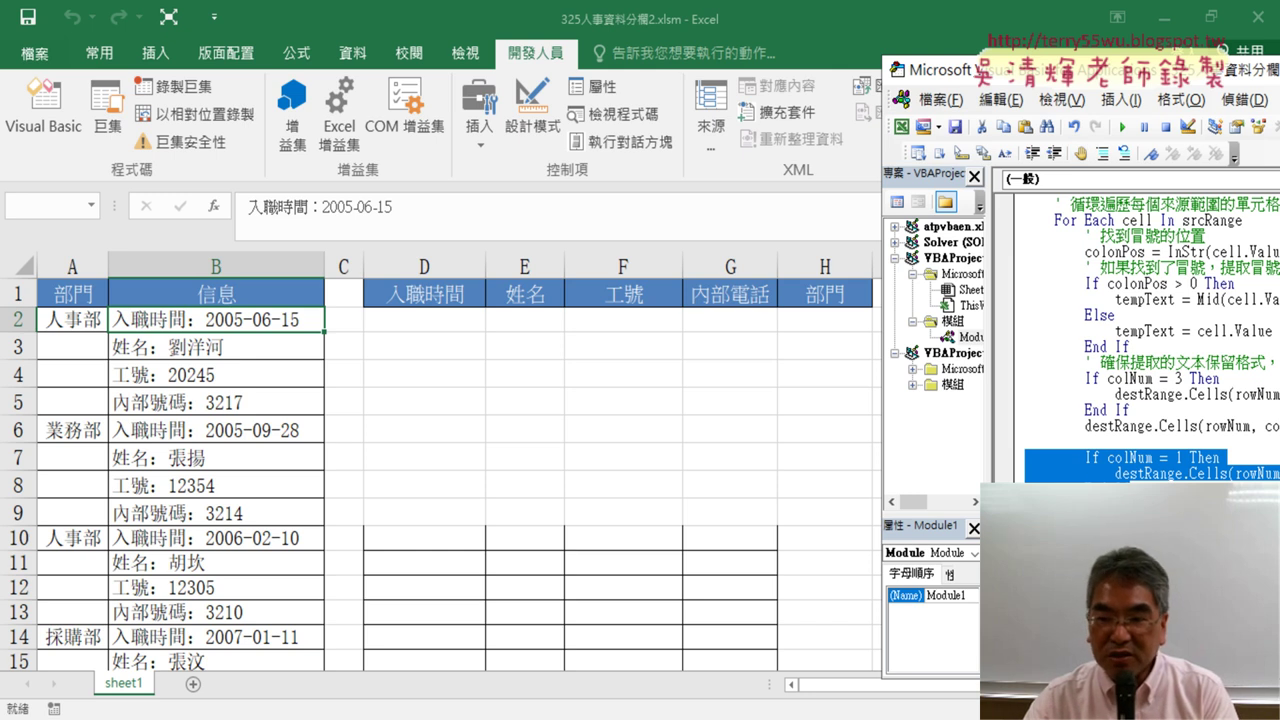
left_click(1130, 520)
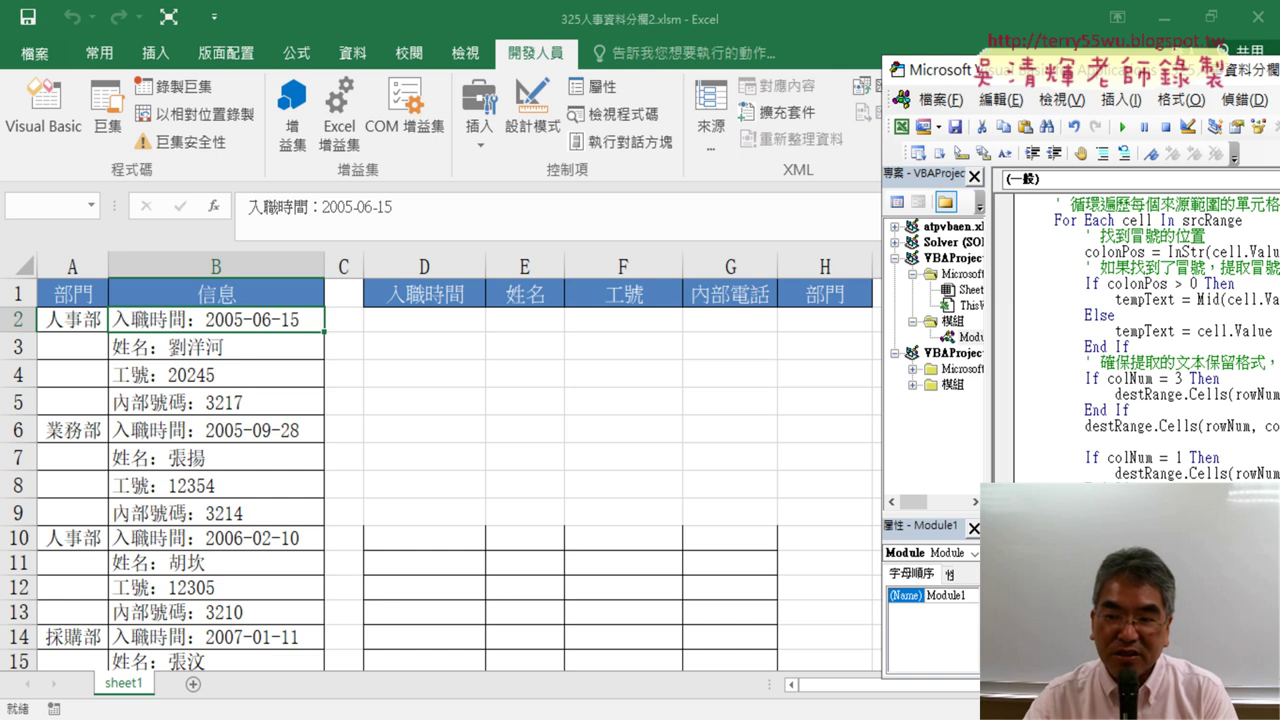
Delete the If colNum = 1 block and run, then undo and rerun to fill departments.
left_click_drag(1010, 474, 1012, 458)
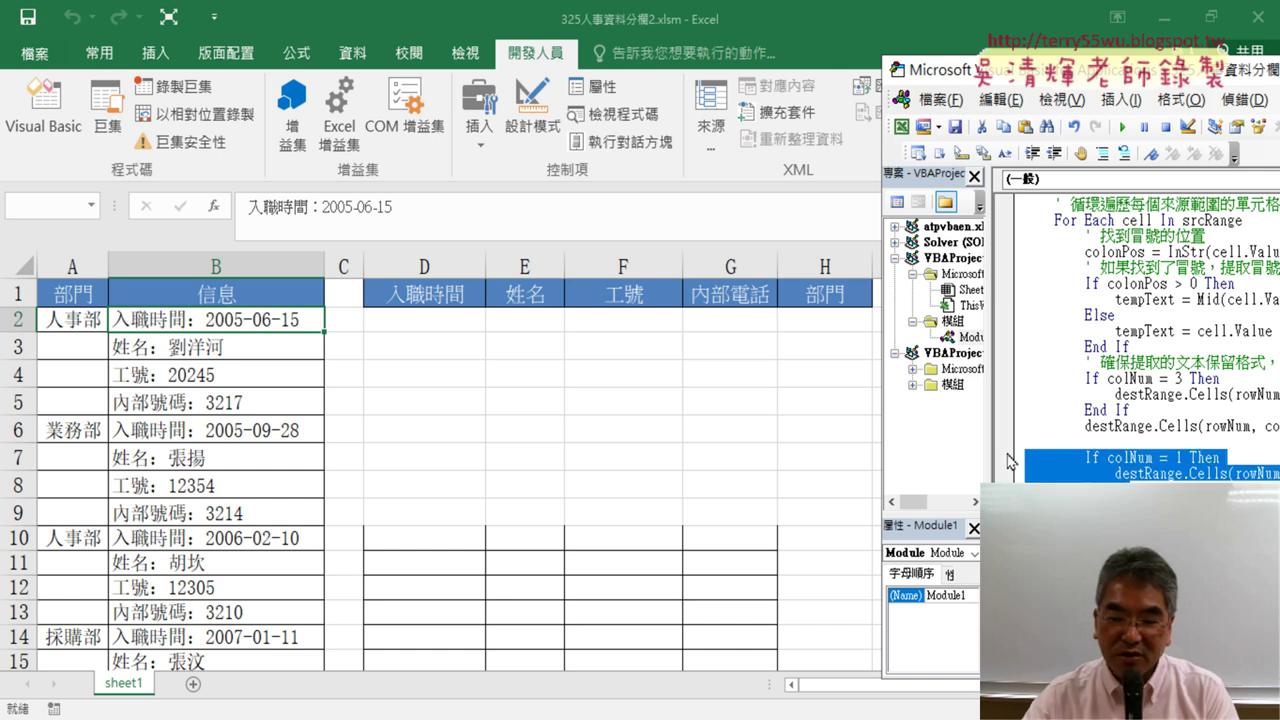
key("Delete")
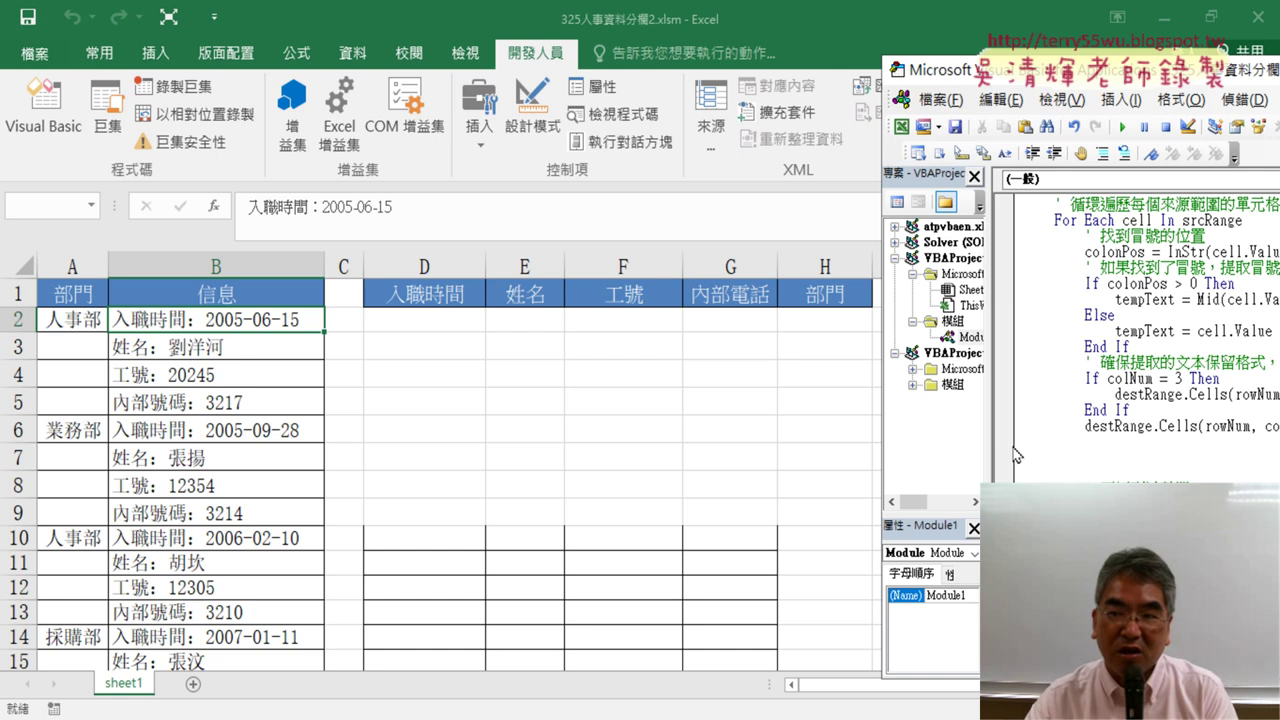
left_click(1124, 128)
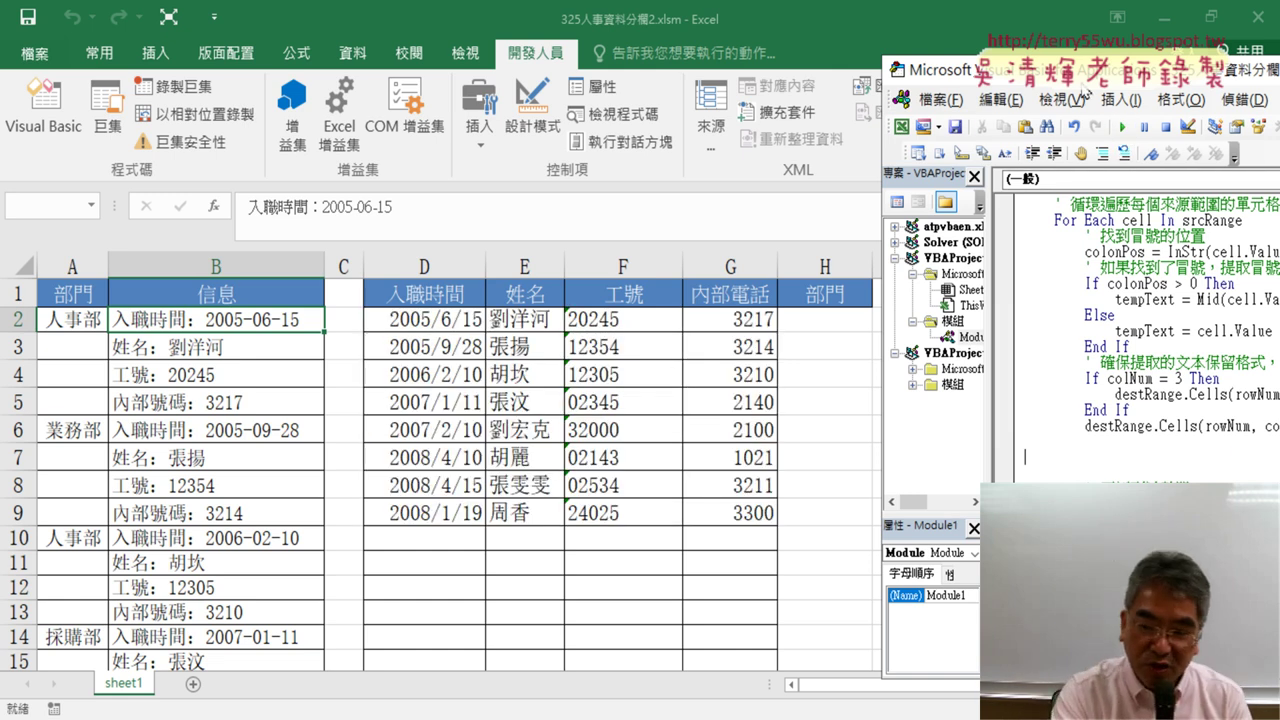
key("ctrl+z")
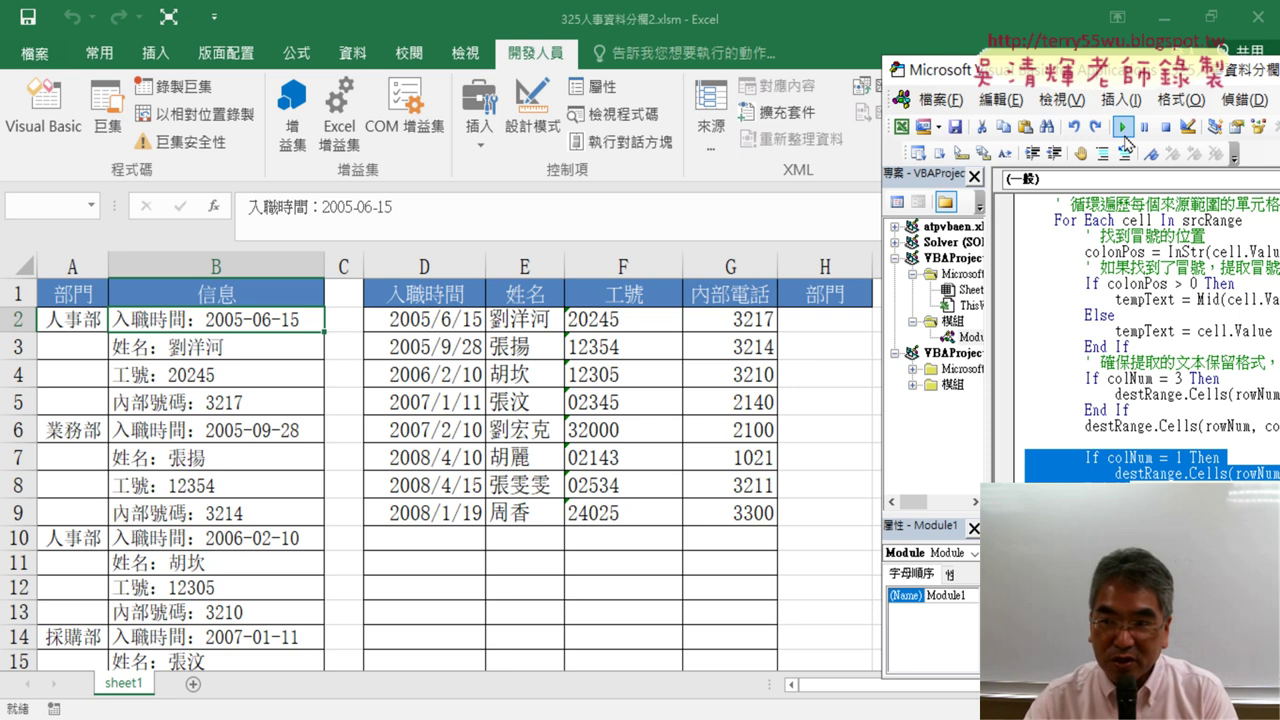
left_click(1124, 137)
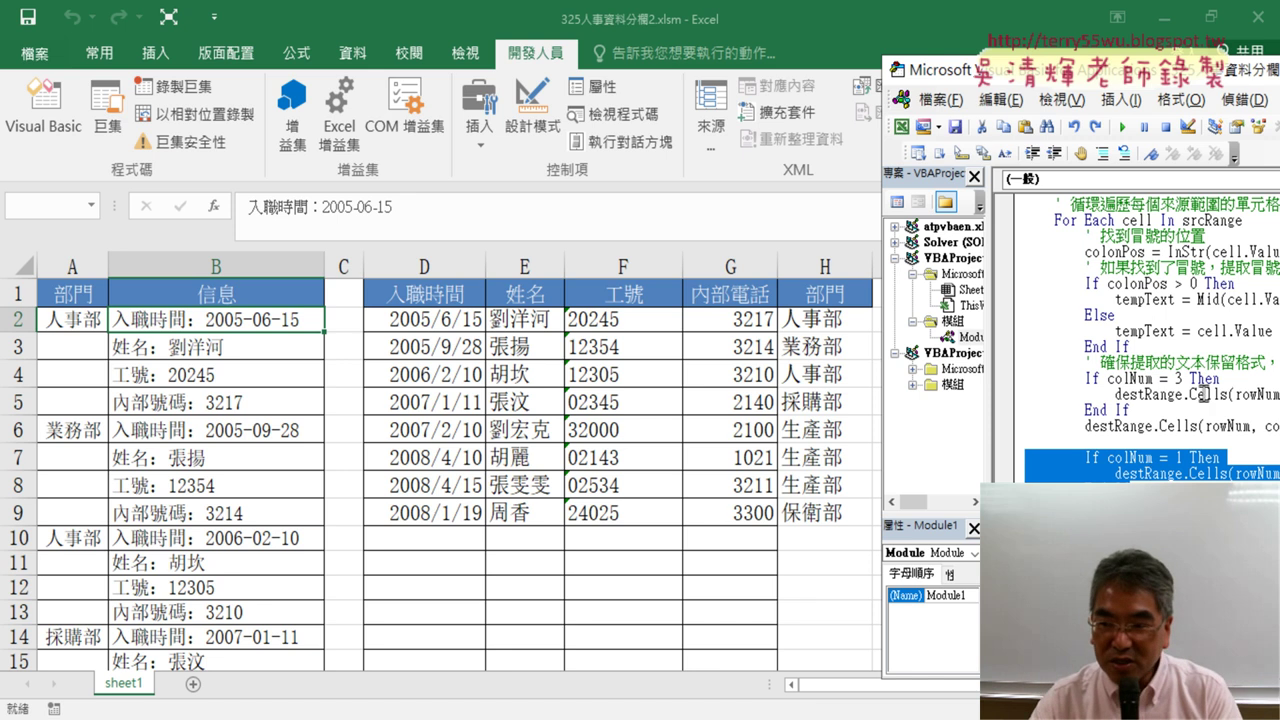
left_click_drag(1137, 76, 670, 70)
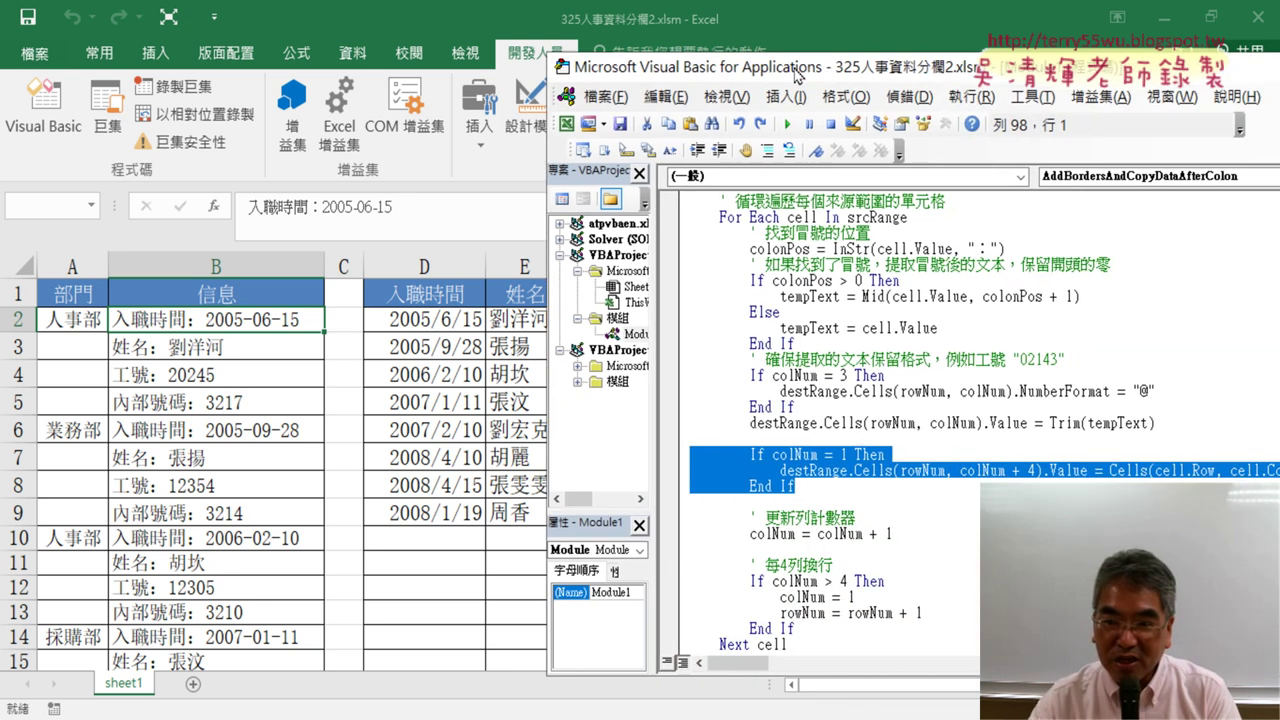
left_click_drag(663, 403, 548, 372)
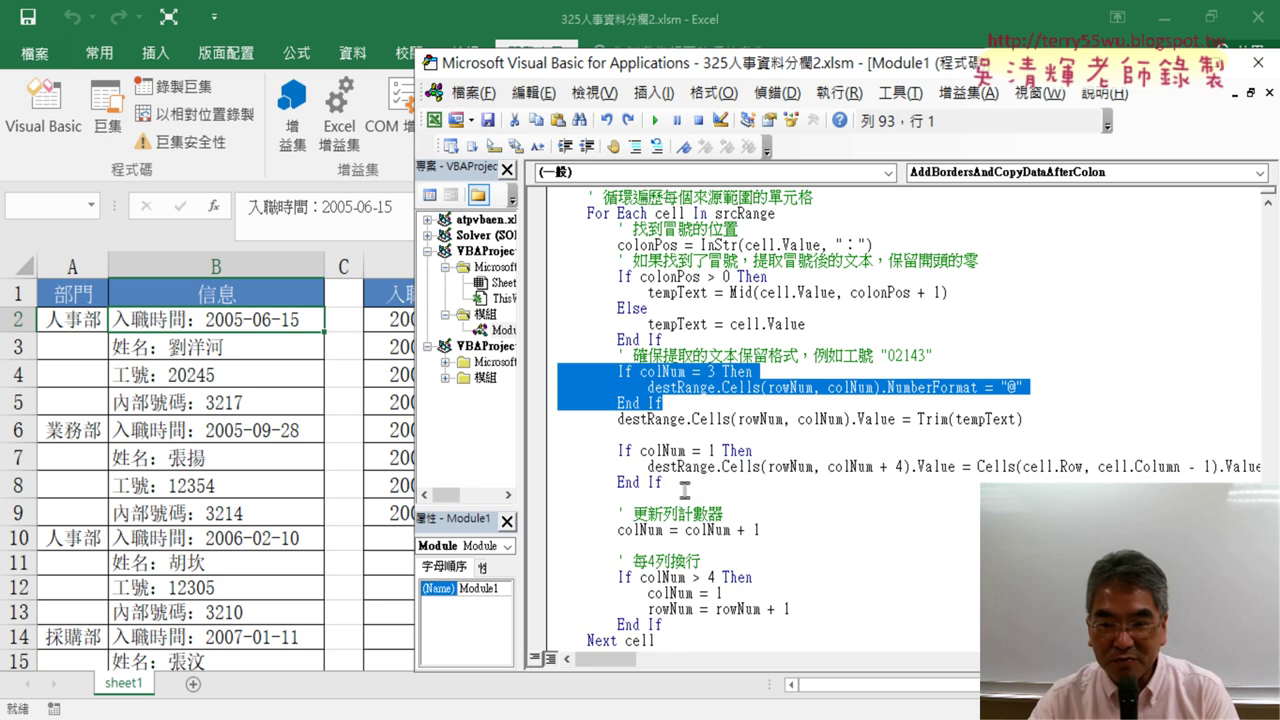
left_click_drag(663, 483, 551, 450)
left_click_drag(663, 403, 548, 378)
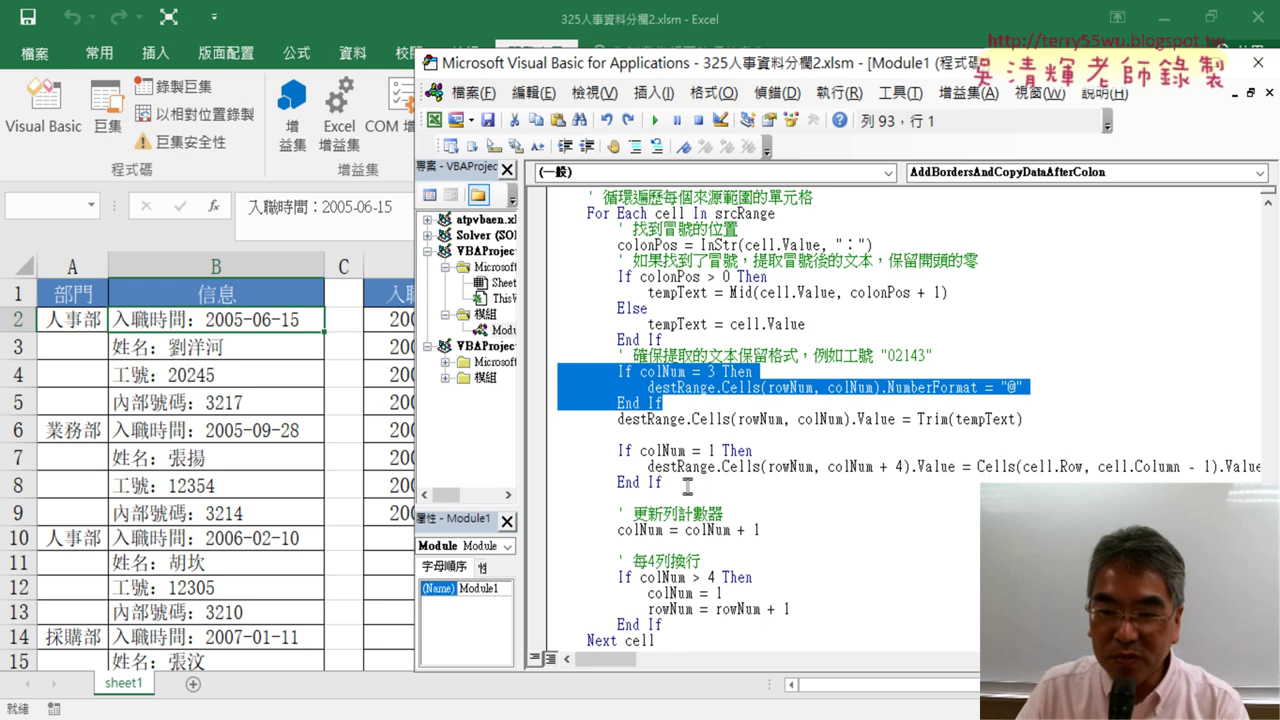
left_click_drag(687, 486, 558, 452)
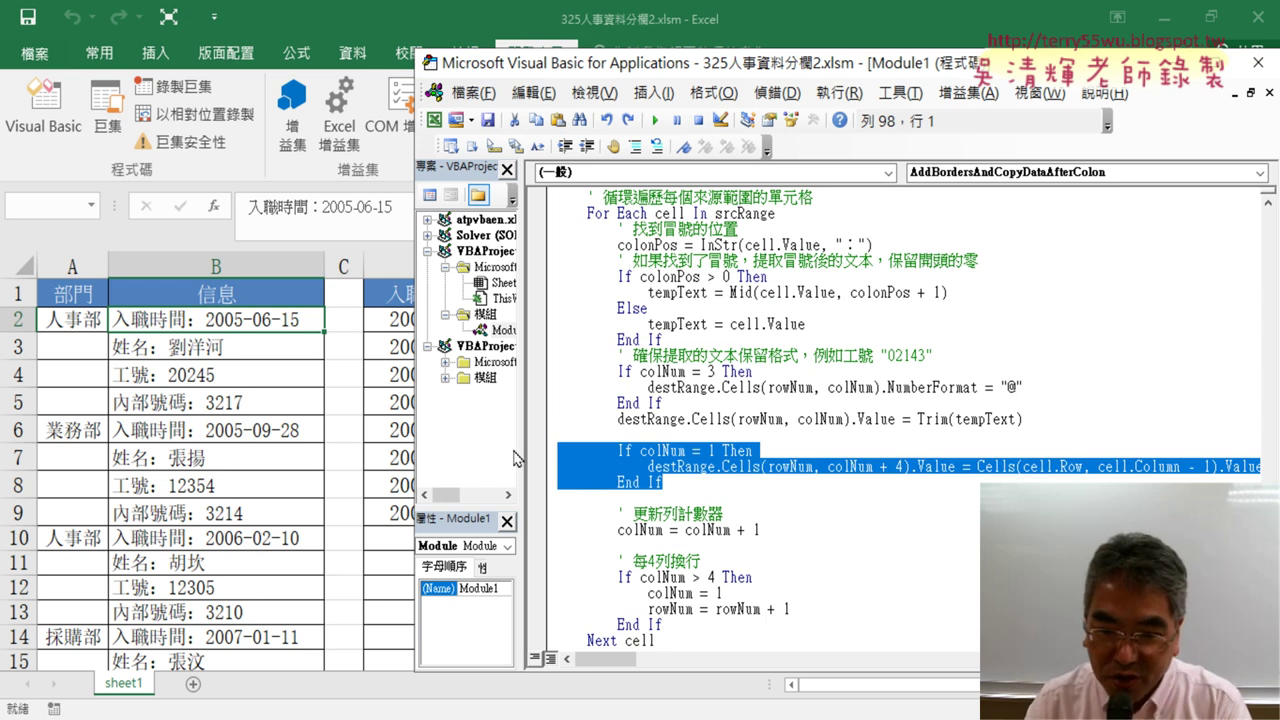
Delete the If colNum = 1 block and copy the If colNum = 3 NumberFormat block into its place.
key("Delete")
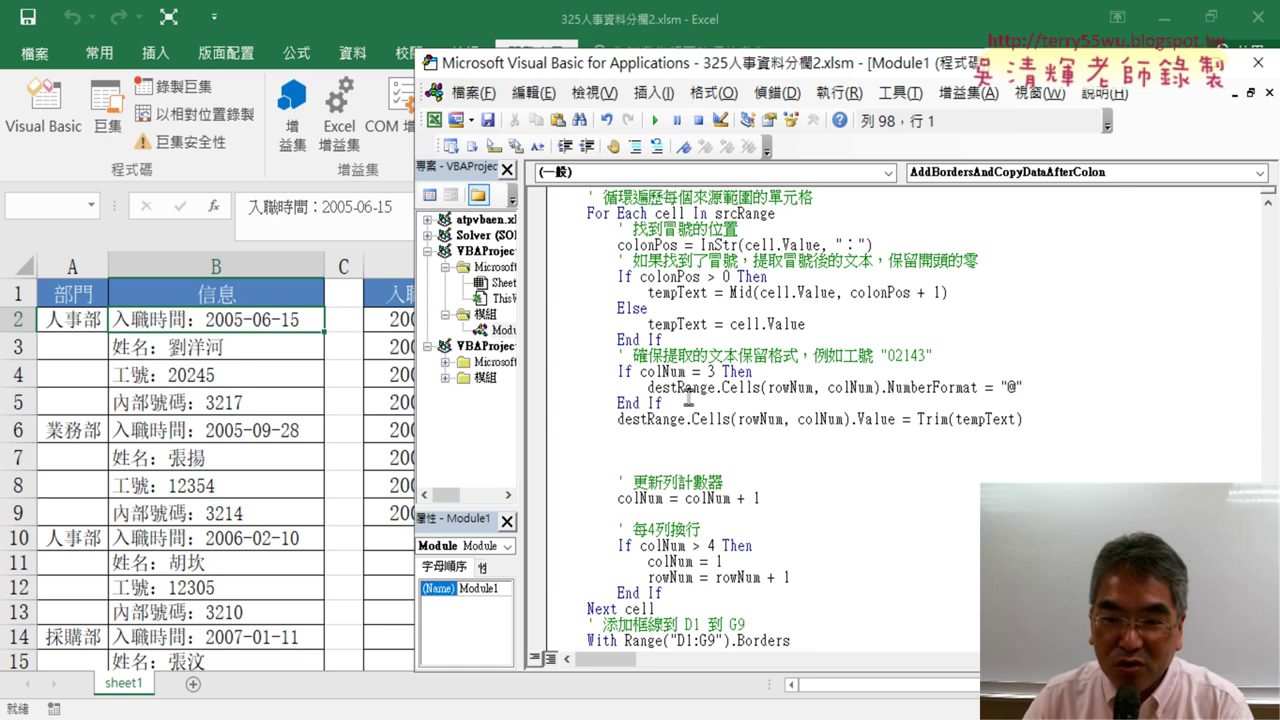
left_click_drag(676, 404, 558, 372)
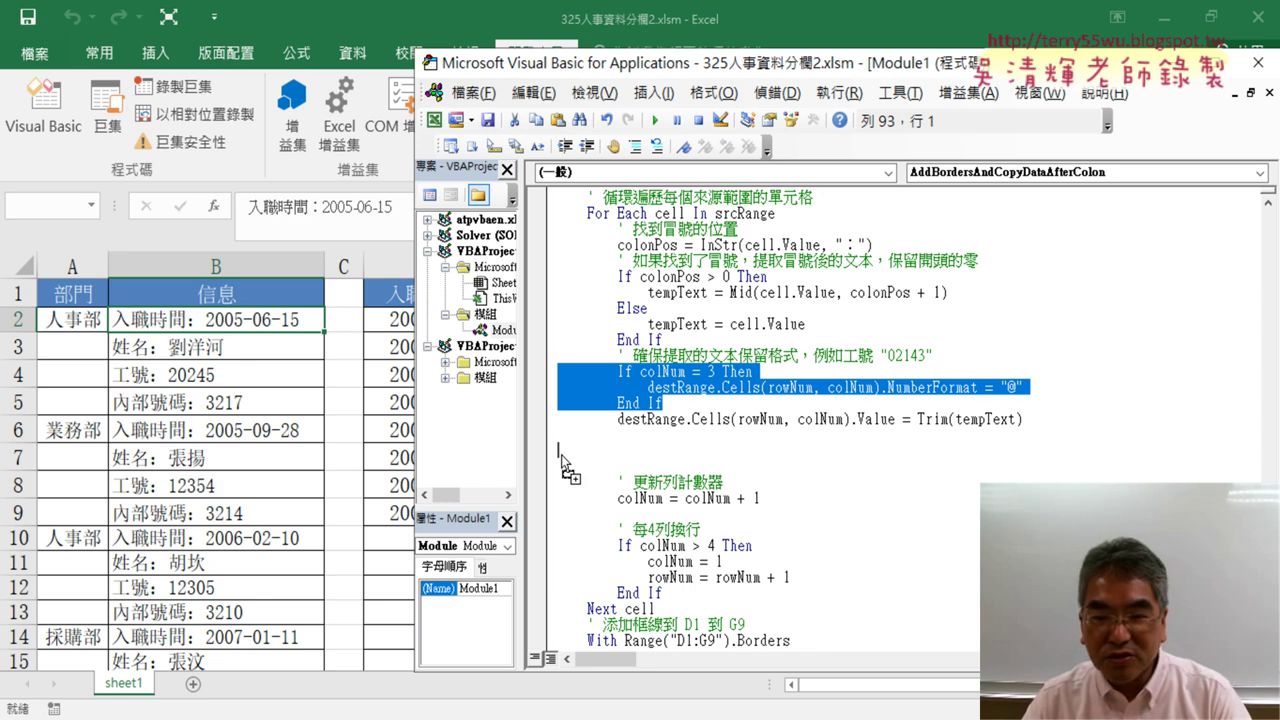
left_click_drag(561, 462, 561, 462)
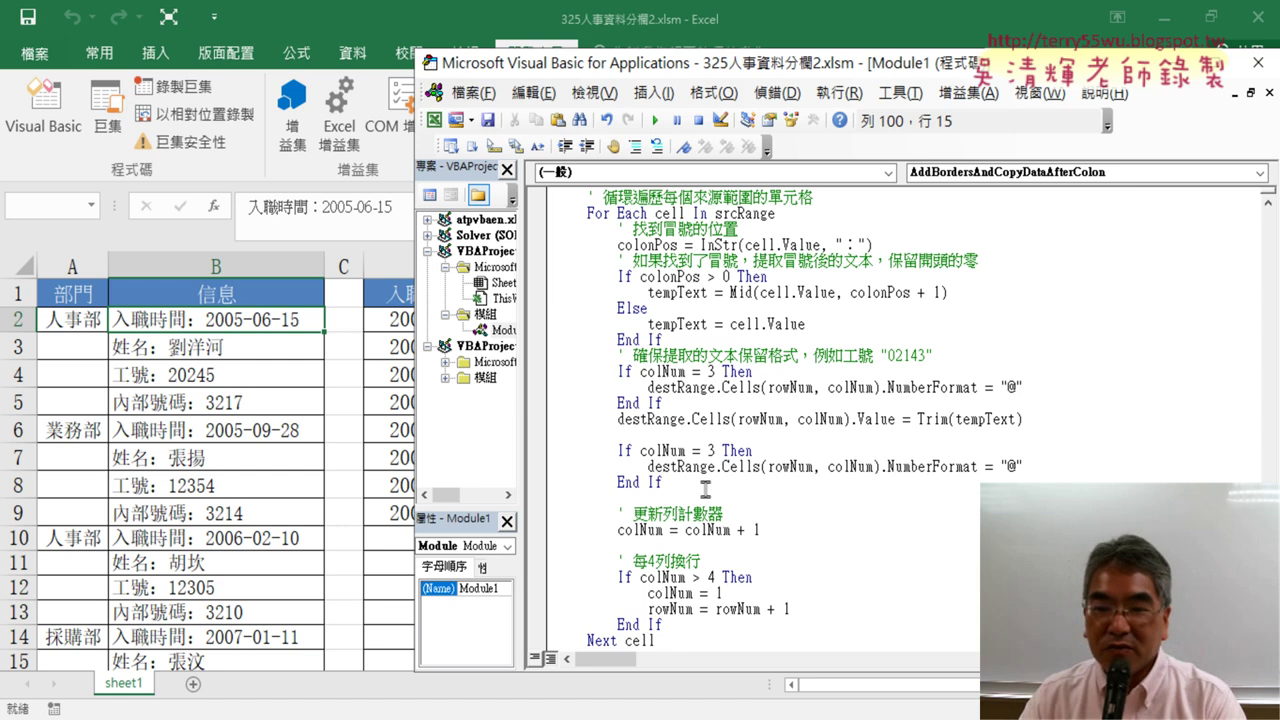
left_click_drag(663, 482, 527, 452)
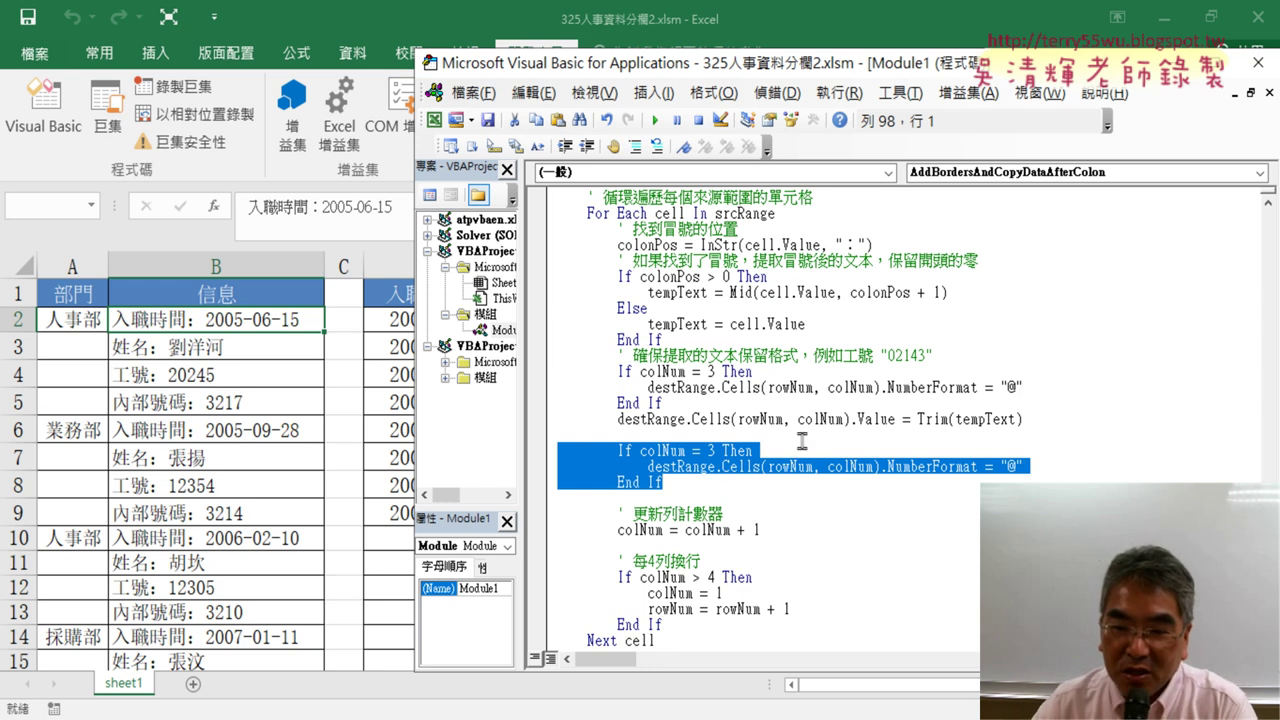
left_click_drag(828, 73, 918, 56)
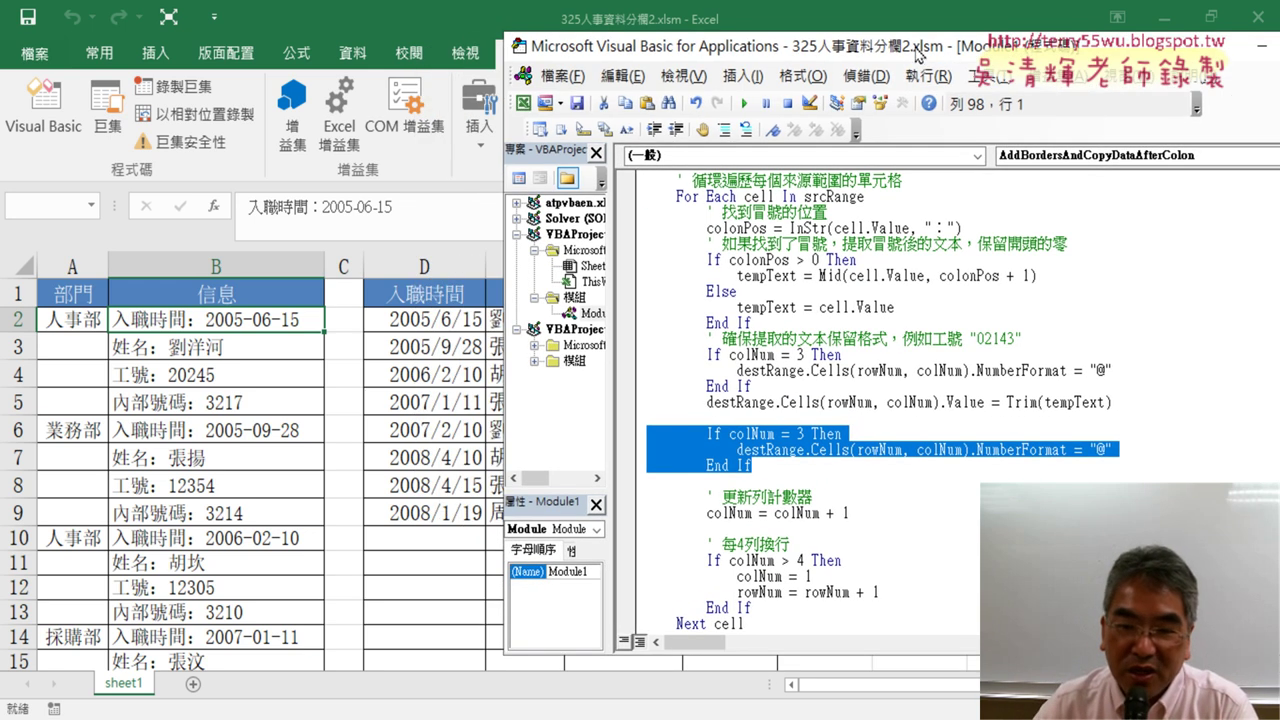
left_click_drag(730, 55, 1132, 67)
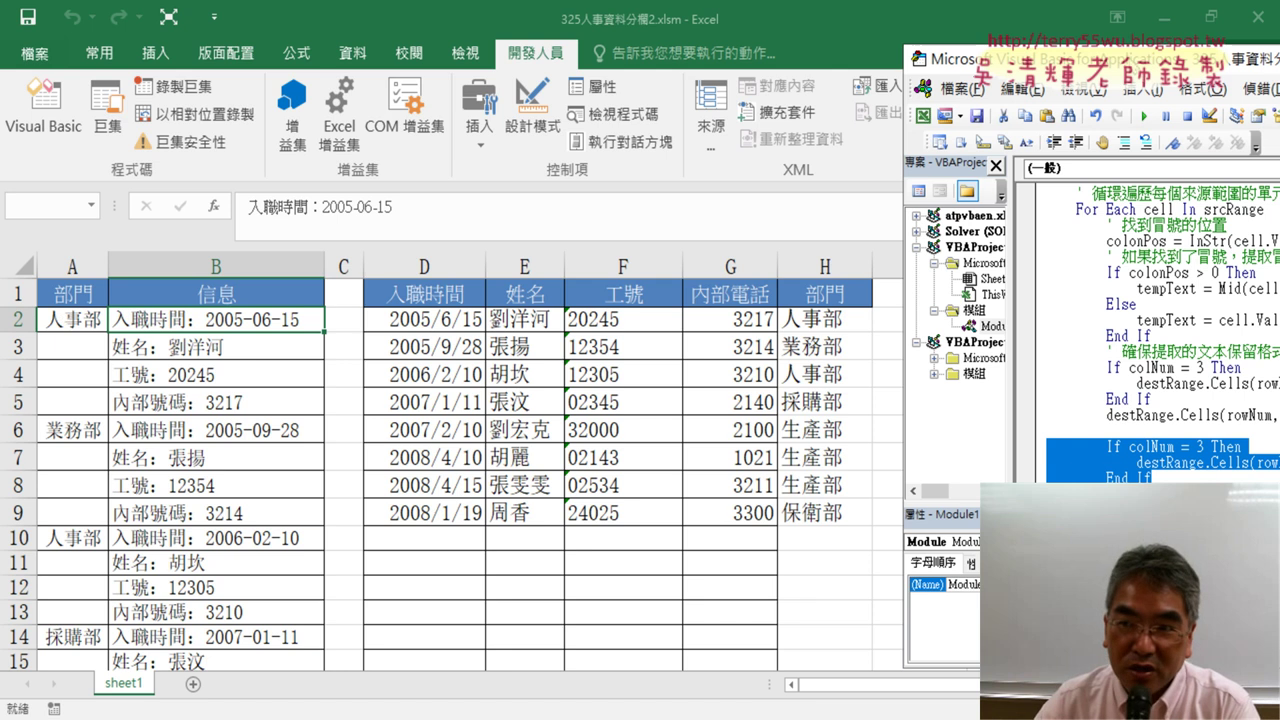
left_click_drag(1133, 62, 555, 49)
left_click(664, 447)
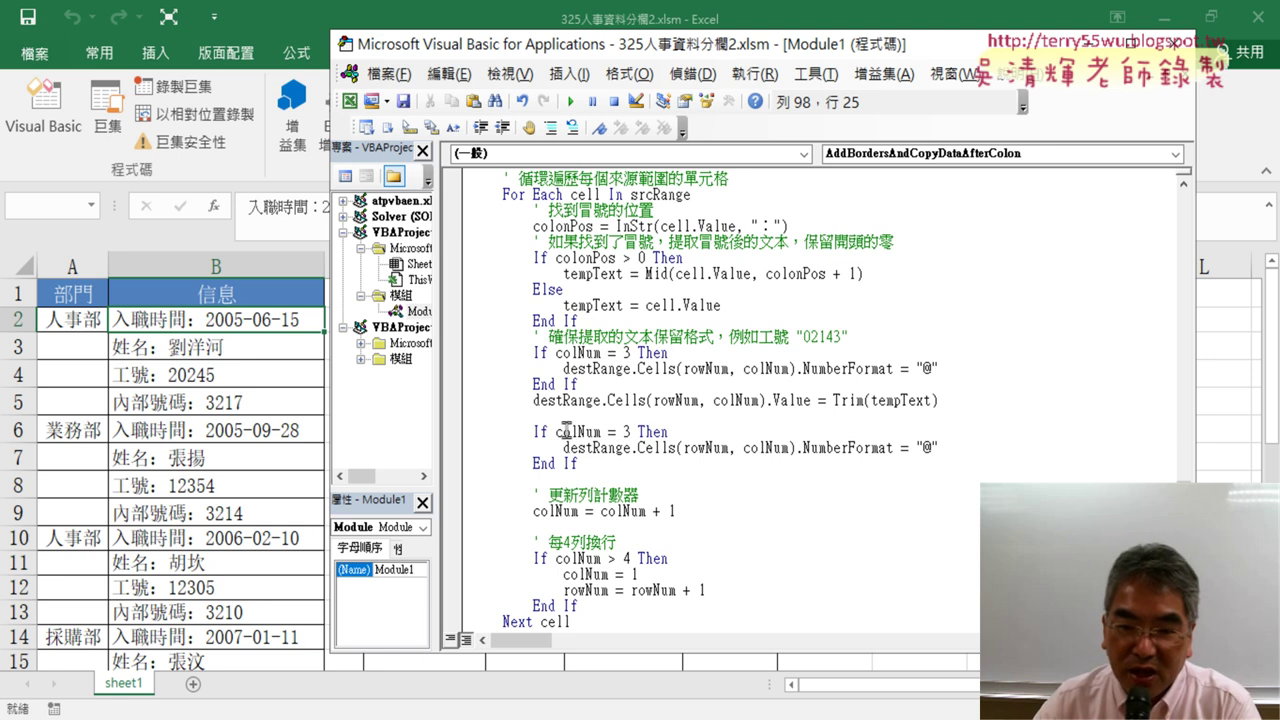
Change the duplicated condition to colNum = 1, then shift the editor to reveal columns F–H.
double_click(629, 431)
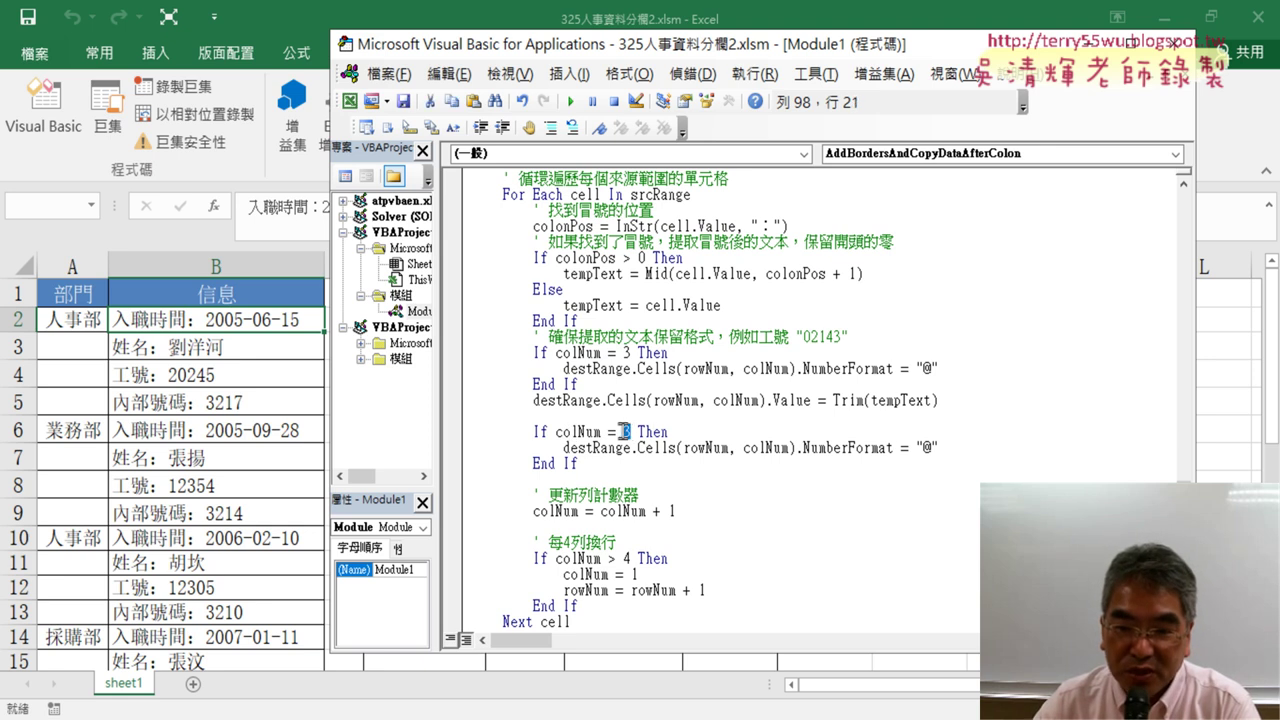
type("1")
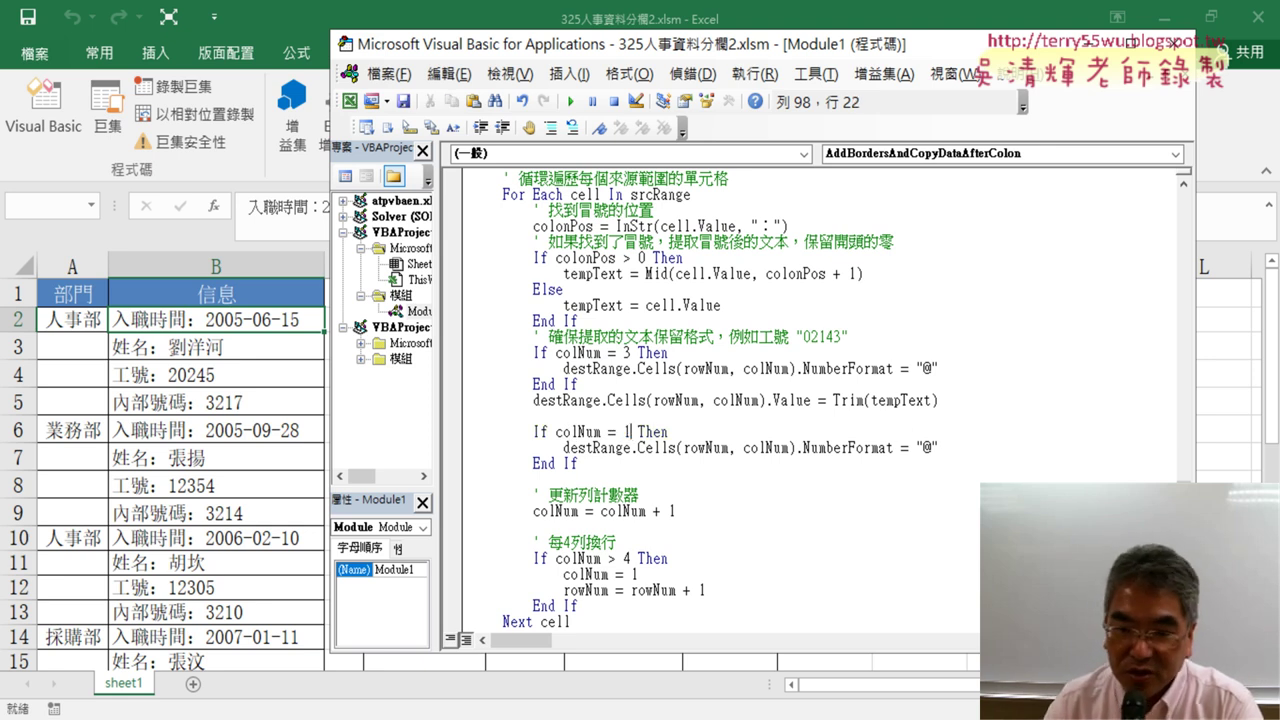
left_click_drag(748, 50, 977, 52)
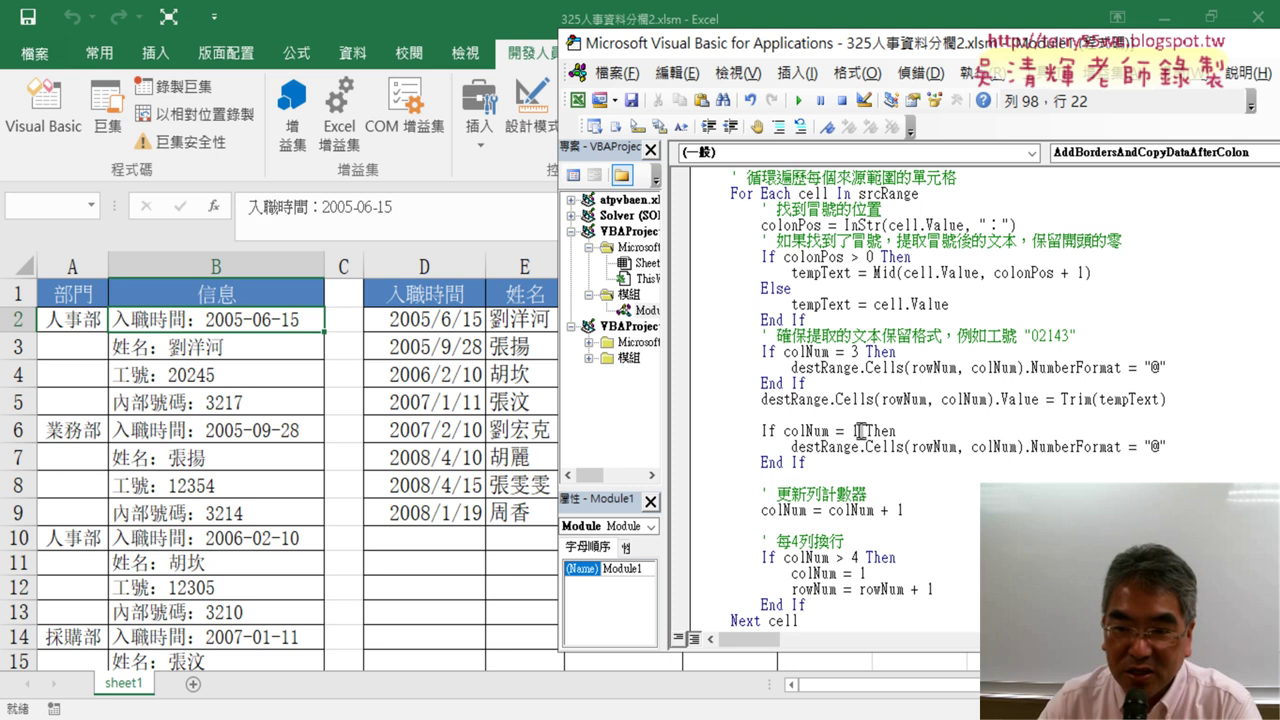
left_click_drag(860, 431, 783, 431)
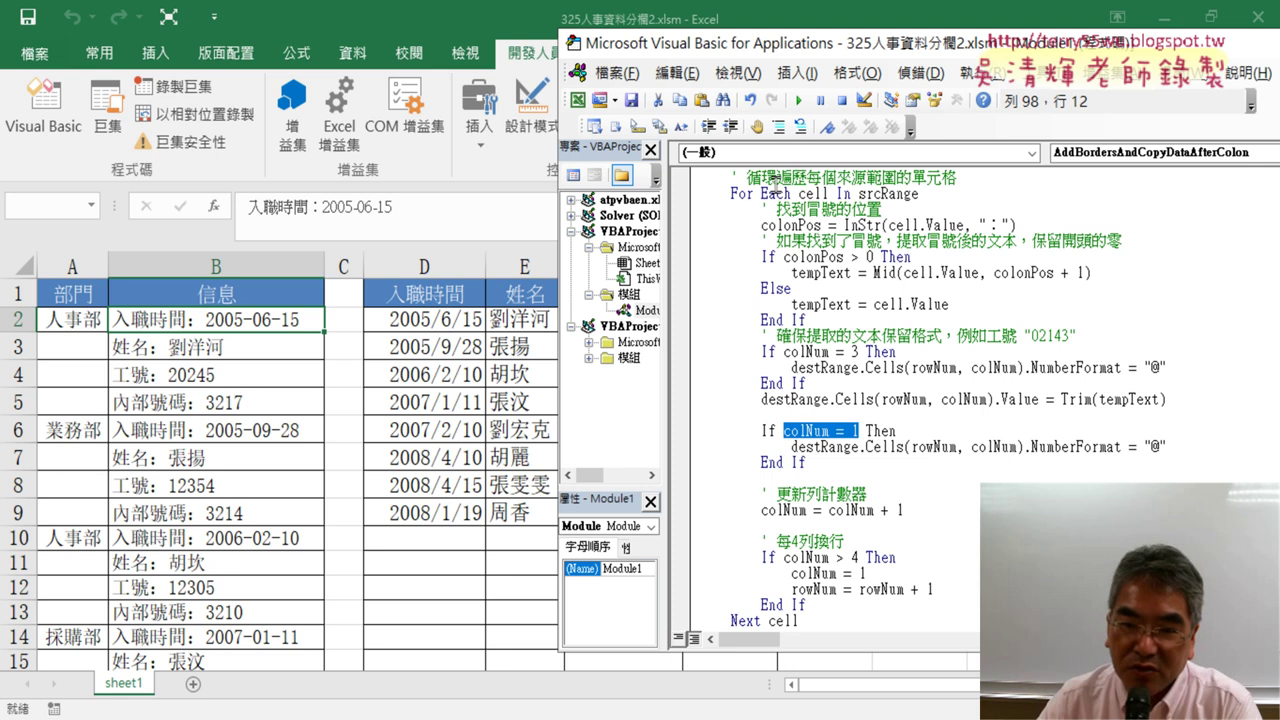
left_click_drag(795, 43, 975, 43)
left_click_drag(860, 43, 1004, 44)
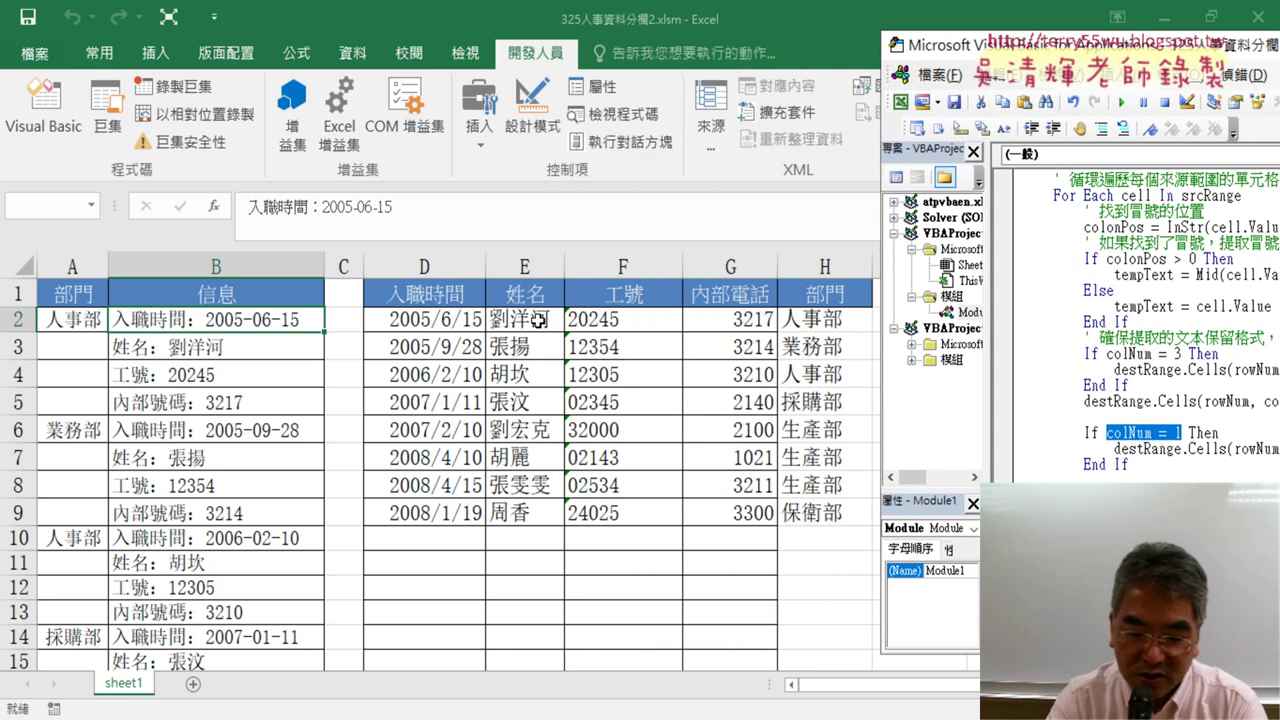
Trace row 2 from the hire date in D2 to department 人事部 in H2, then clear the marks.
mouse_move(371, 340)
left_mouse_down()
mouse_move(372, 302)
mouse_move(490, 302)
mouse_move(450, 340)
mouse_move(366, 340)
mouse_move(390, 312)
left_mouse_up()
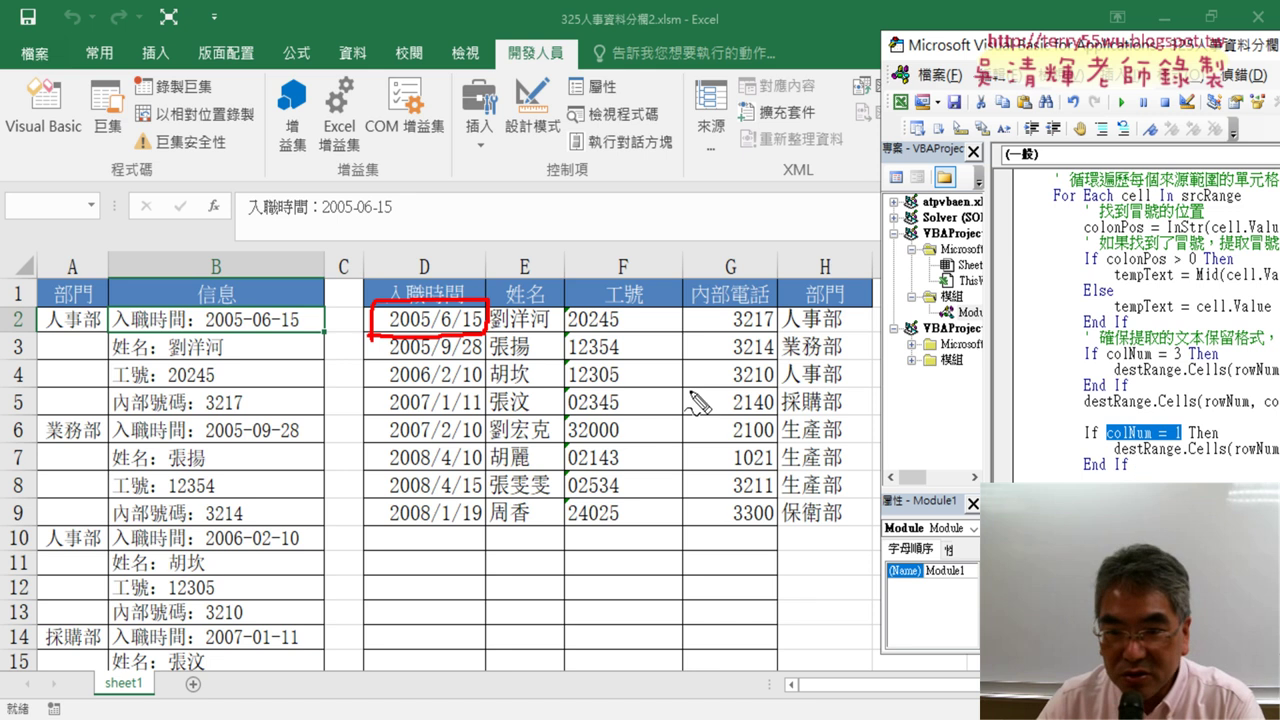
mouse_move(492, 322)
left_mouse_down()
mouse_move(716, 322)
mouse_move(692, 330)
left_mouse_up()
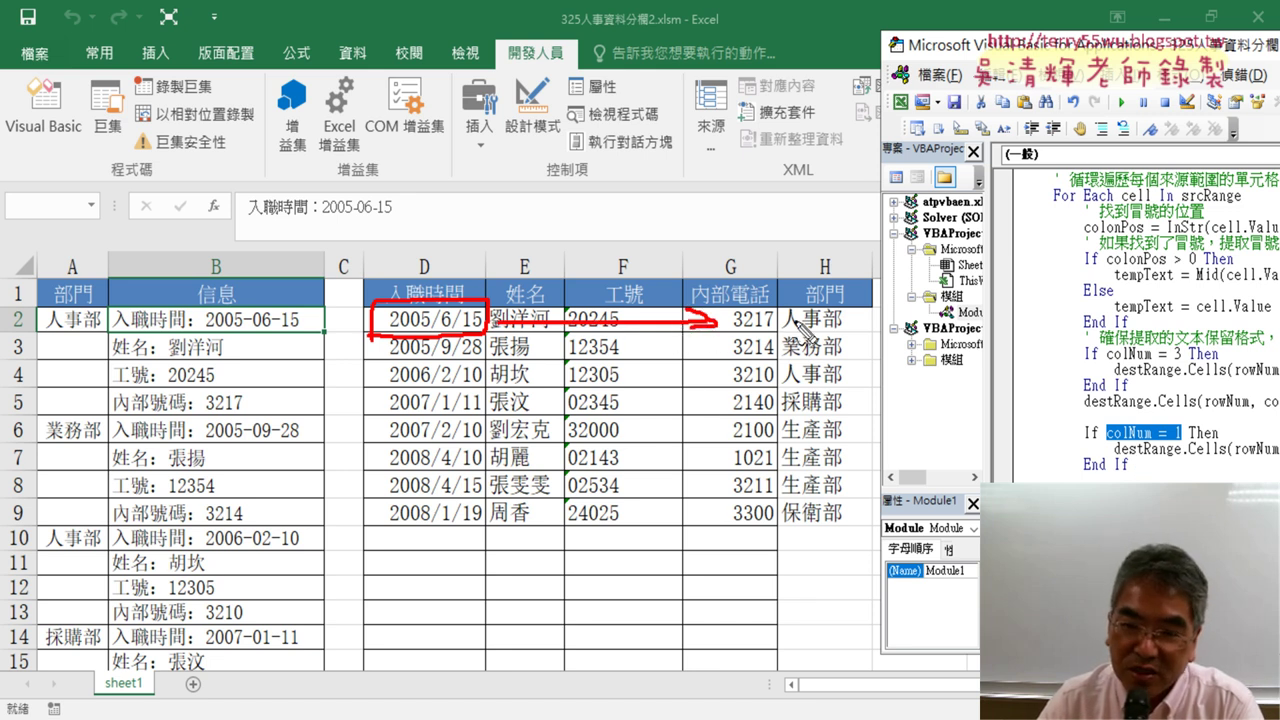
mouse_move(792, 310)
left_mouse_down()
mouse_move(778, 340)
mouse_move(856, 318)
mouse_move(870, 338)
mouse_move(776, 340)
left_mouse_up()
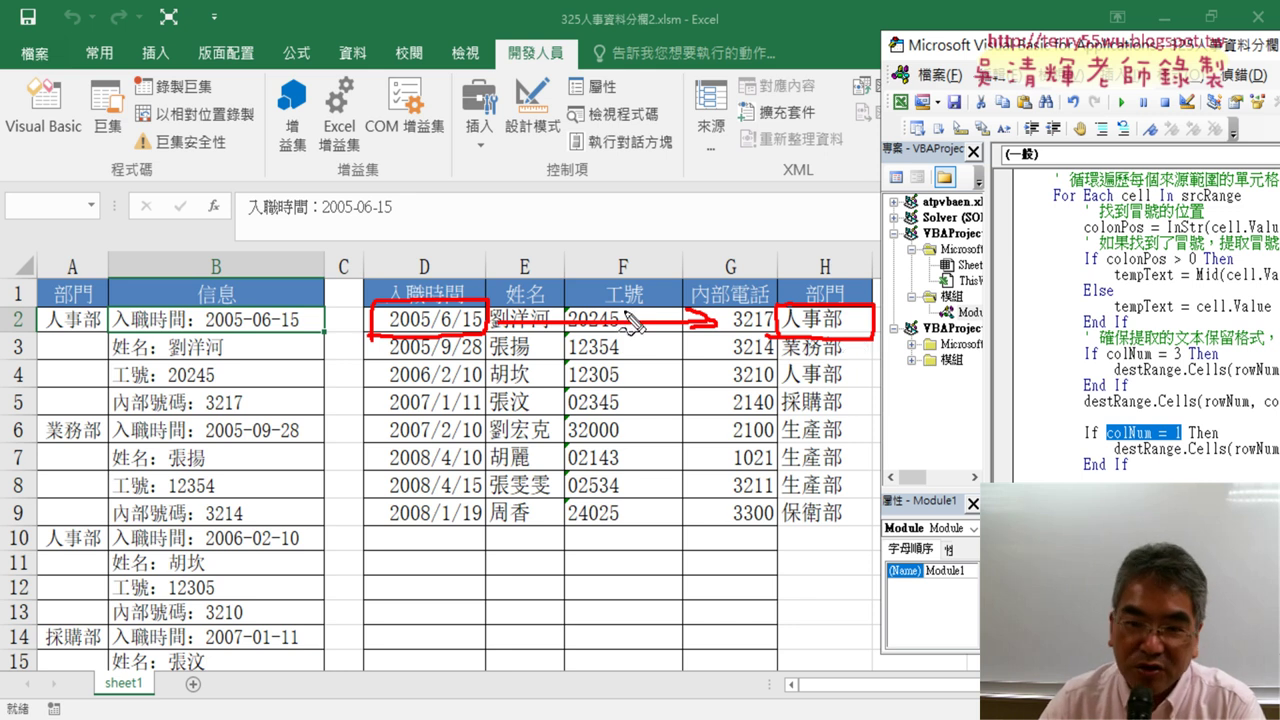
key("Escape")
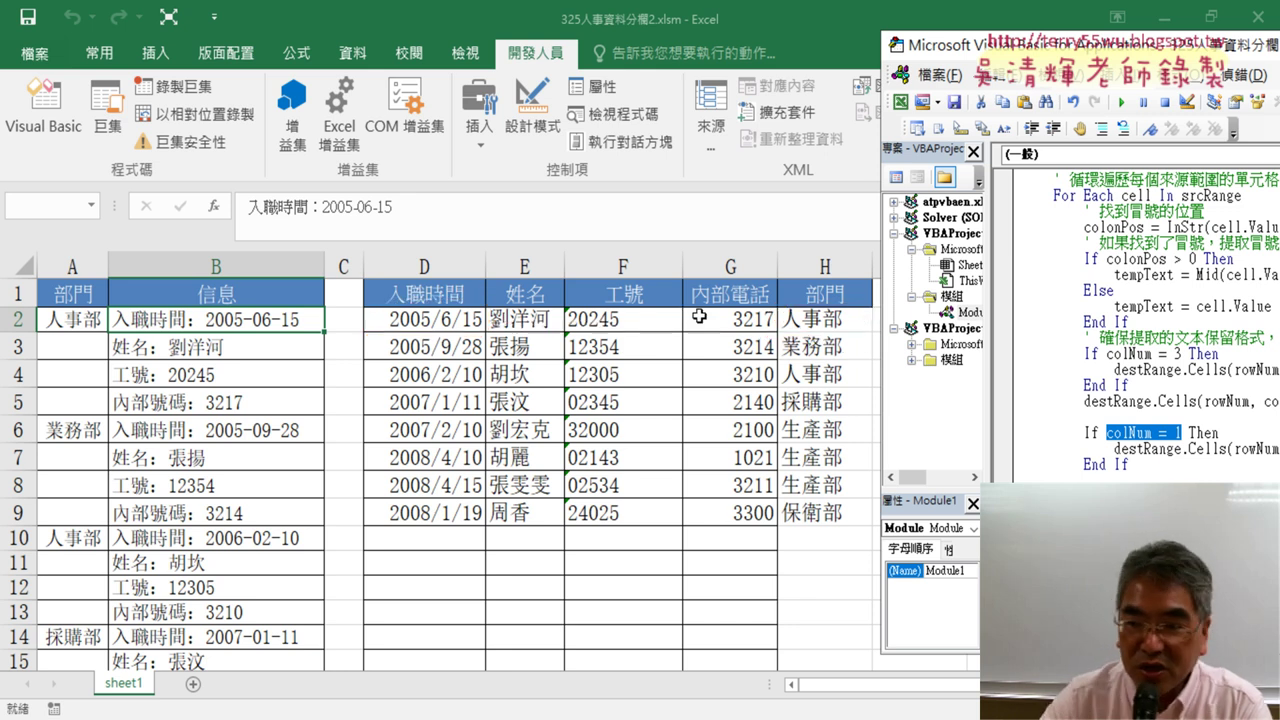
Change the column index on the line under If colNum = 1 to colNum+4.
left_click_drag(1062, 48, 651, 48)
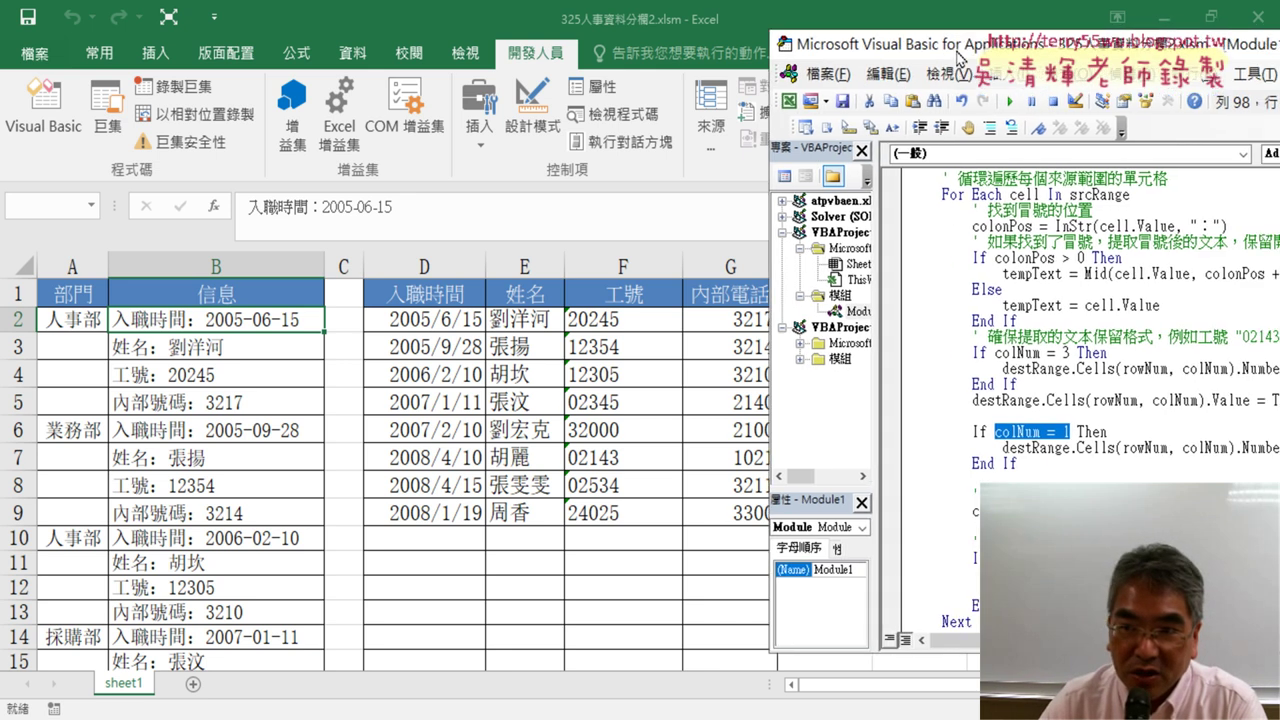
left_click_drag(702, 455, 888, 455)
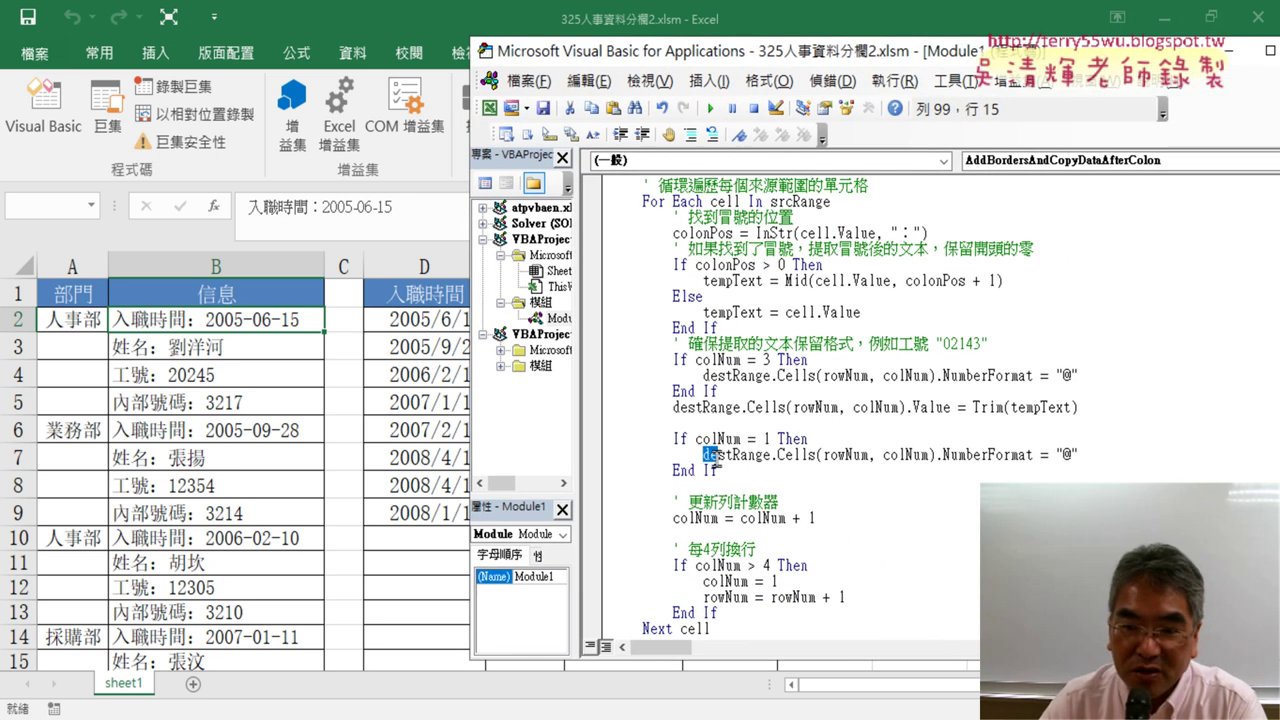
left_click(829, 460)
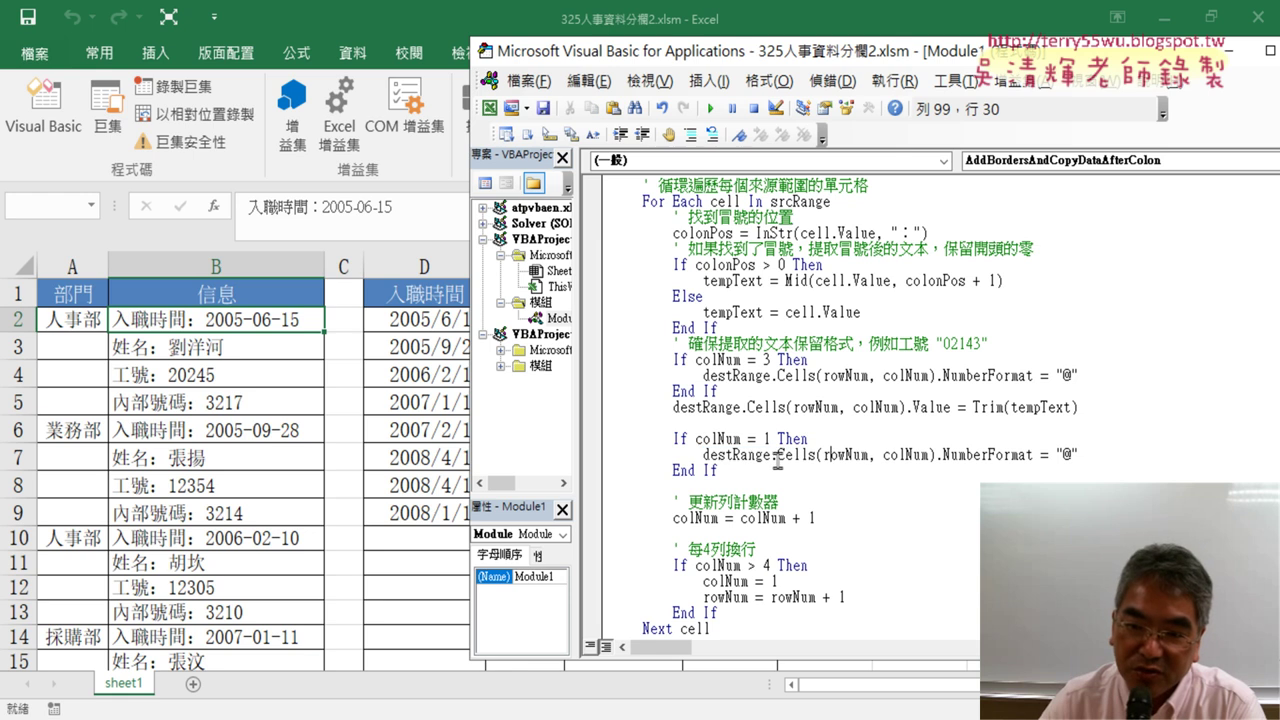
left_click(931, 456)
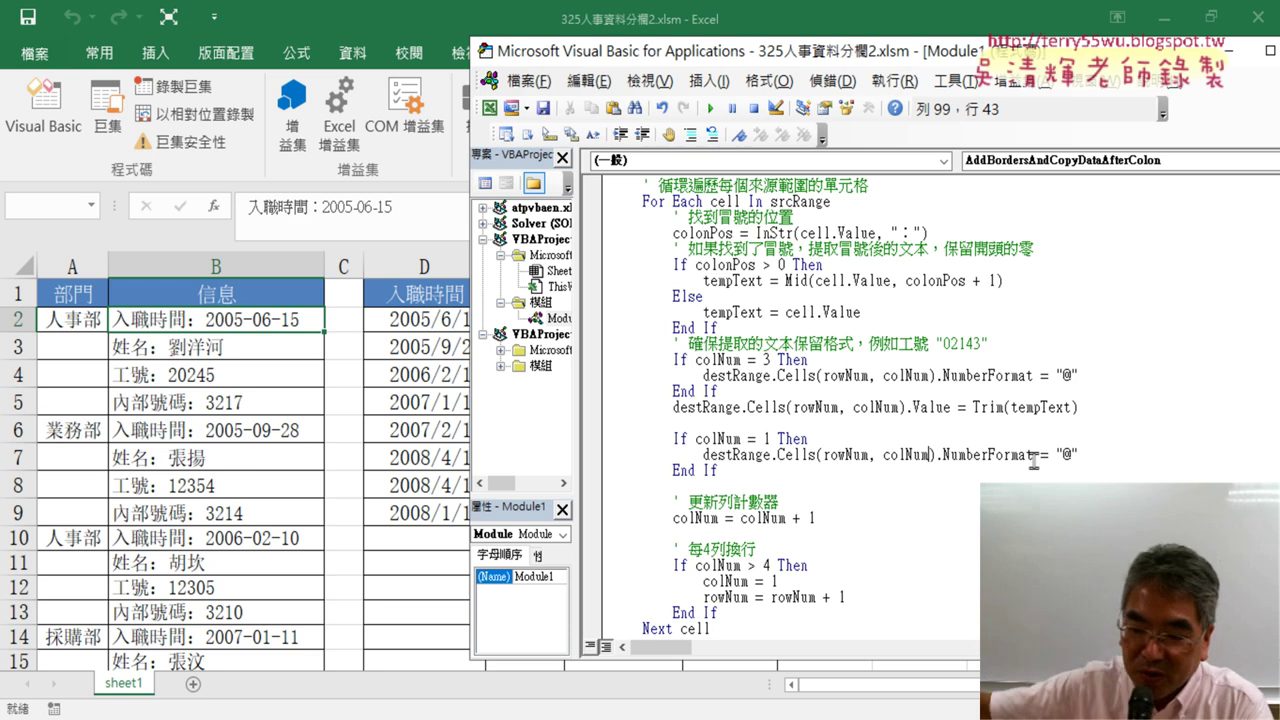
type("+")
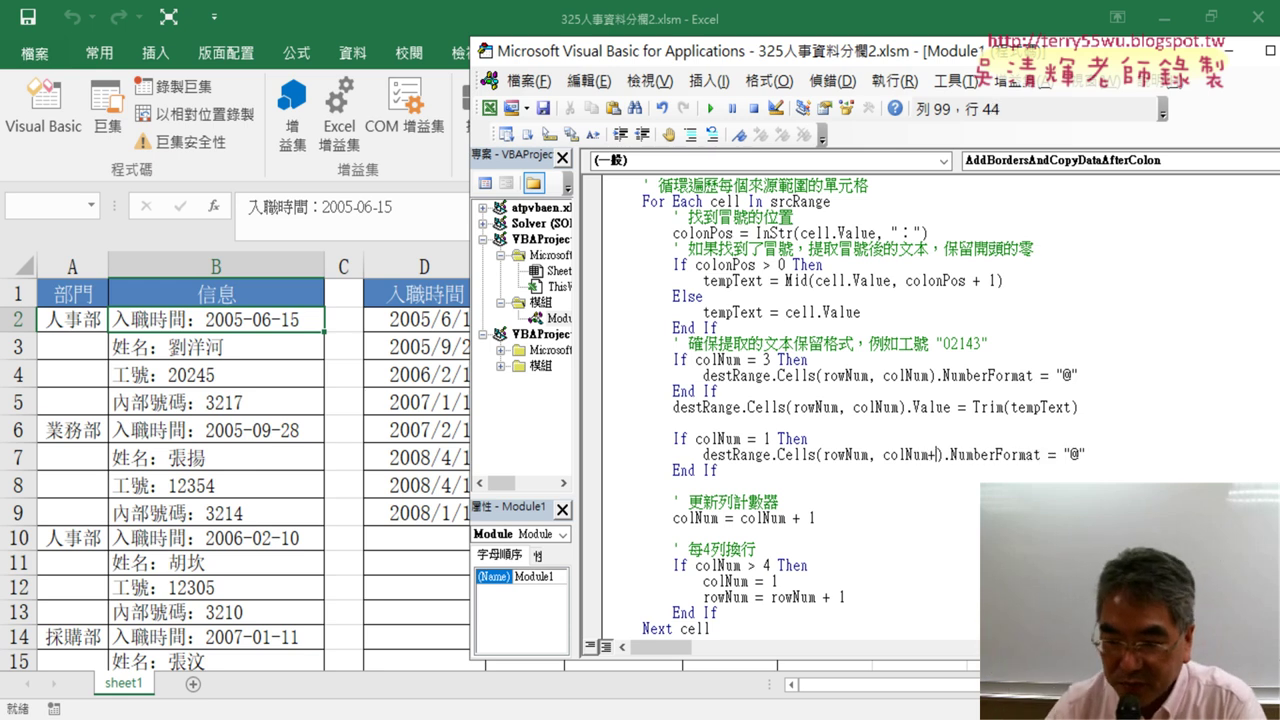
type("4")
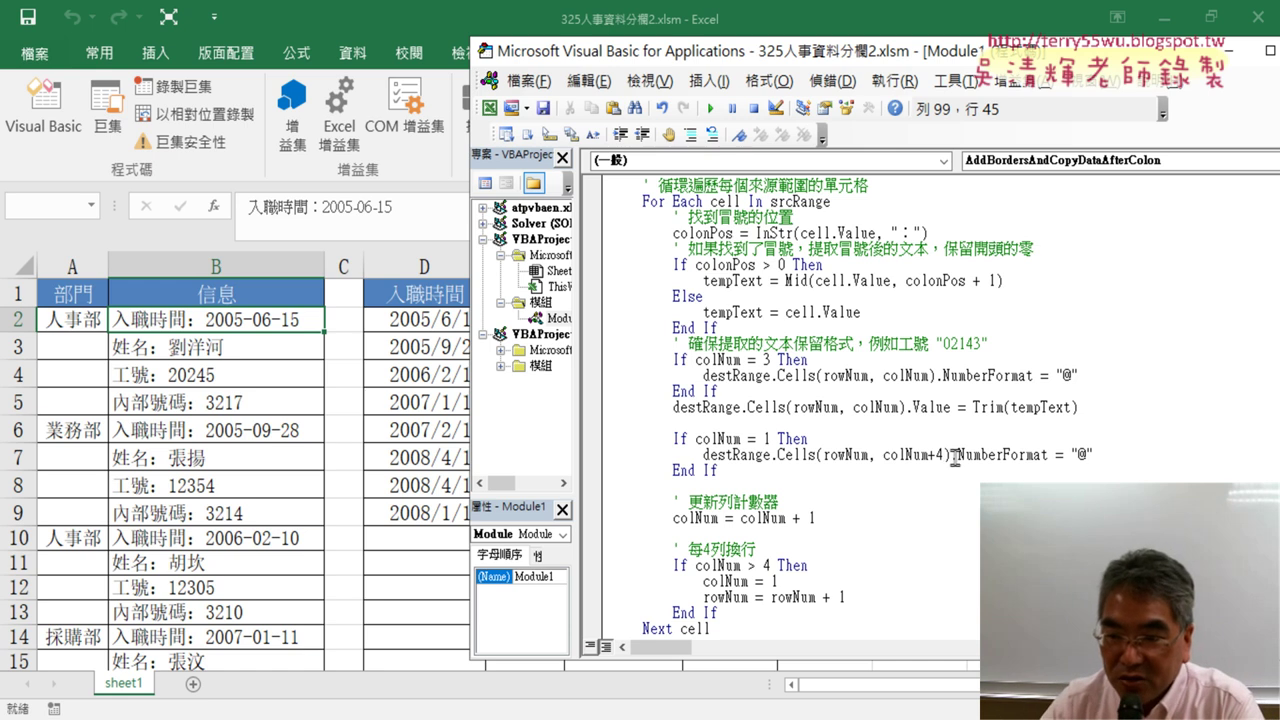
Delete .NumberFormat = "@", leaving just destRange.Cells(rowNum, colNum+4).
left_click_drag(950, 456, 1095, 455)
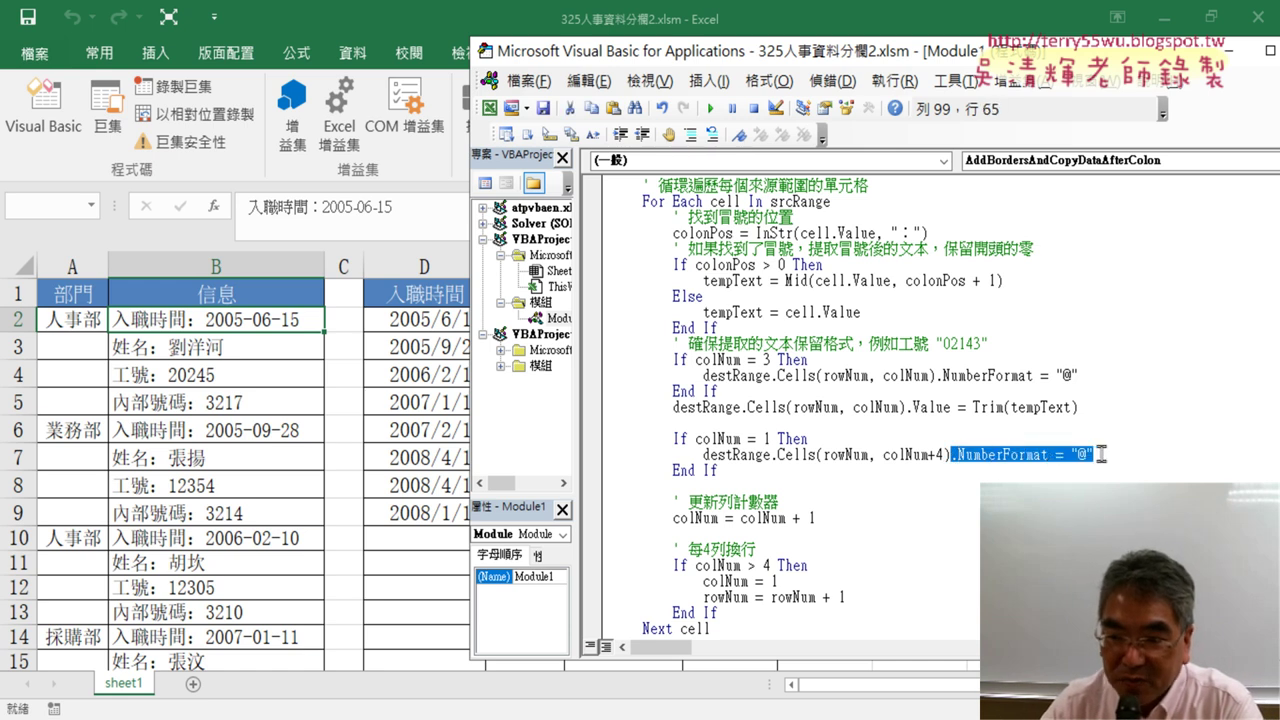
key("Delete")
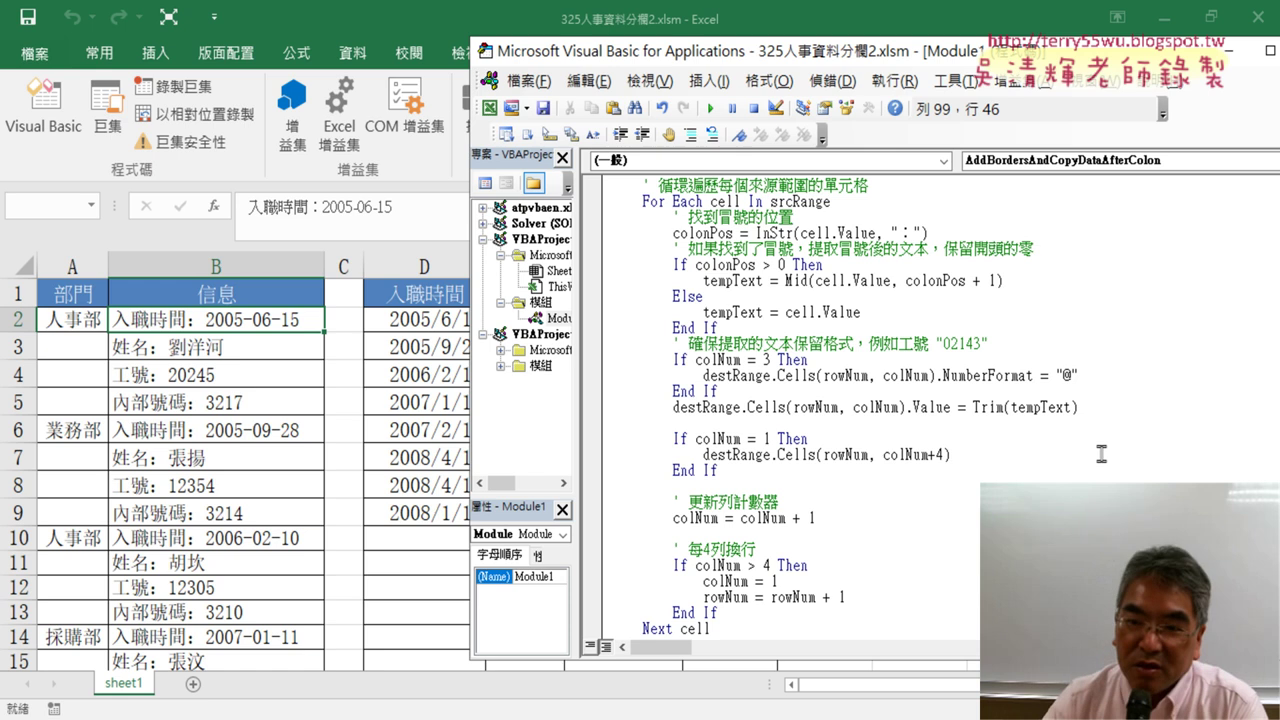
left_click_drag(967, 453, 703, 455)
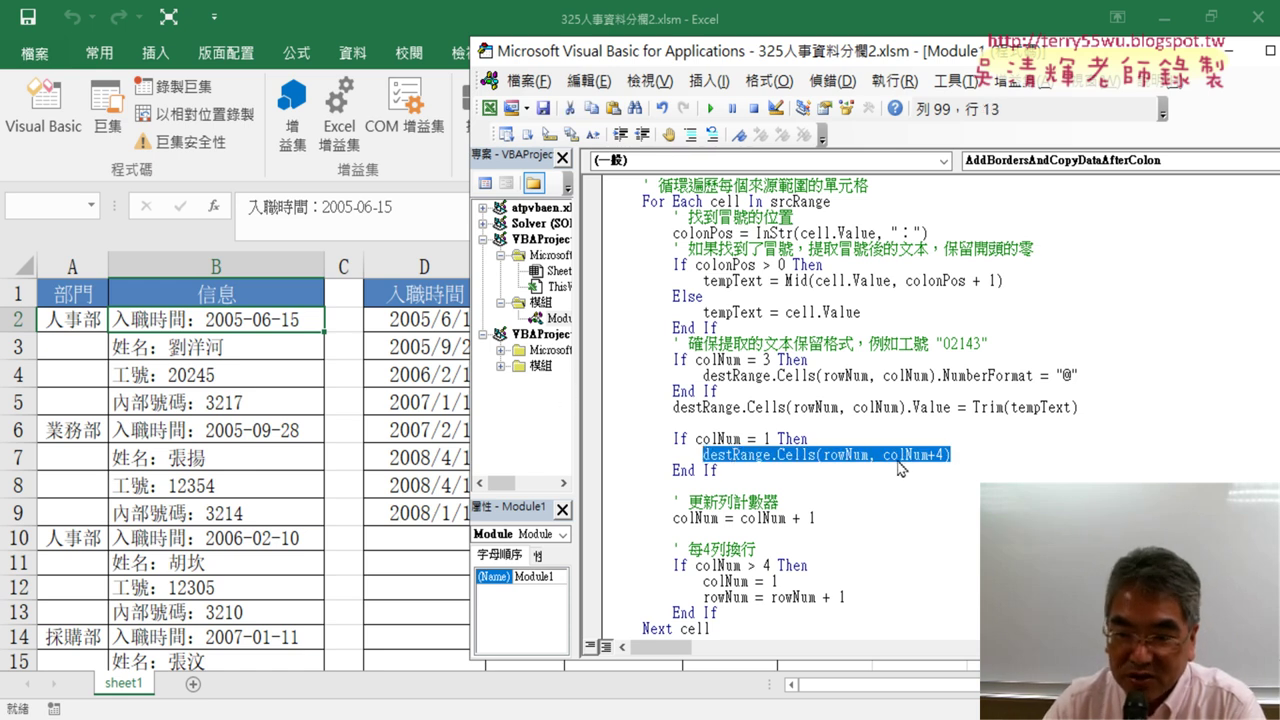
left_click_drag(914, 58, 1089, 63)
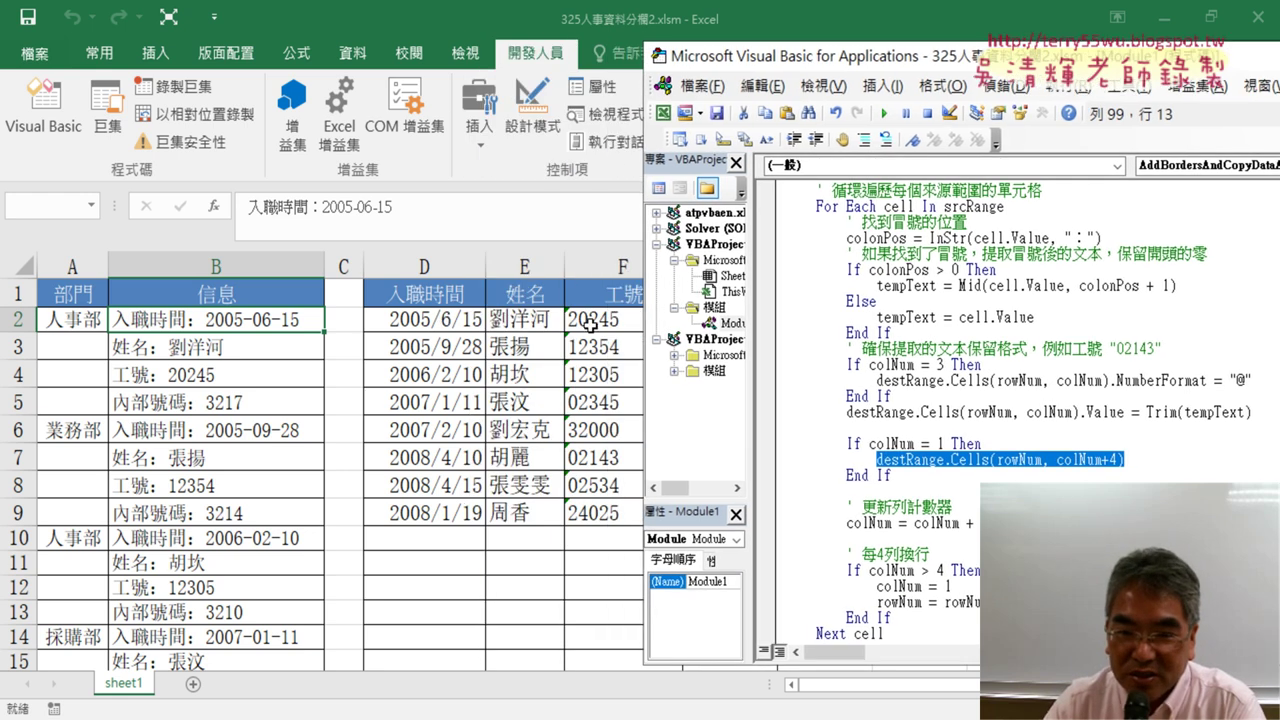
Check columns G–H, then add = after destRange.Cells(rowNum, colNum+4).
left_click_drag(850, 70, 1096, 70)
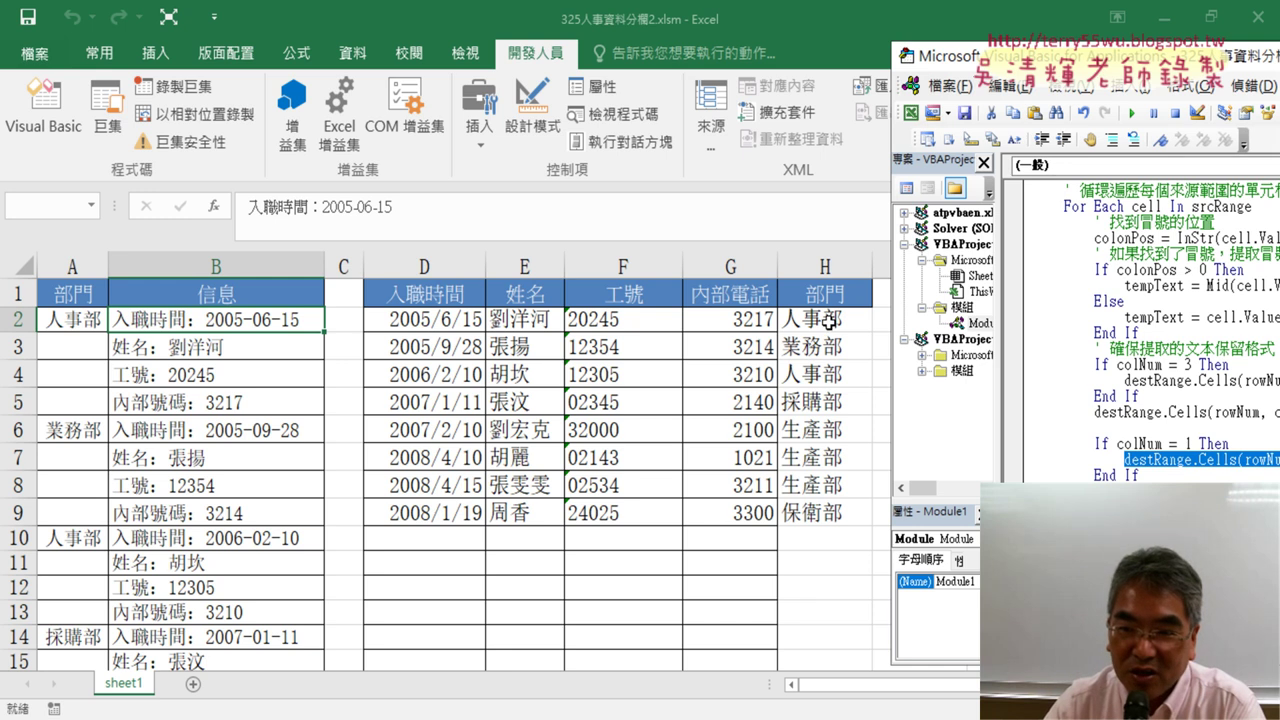
left_click_drag(1053, 63, 577, 63)
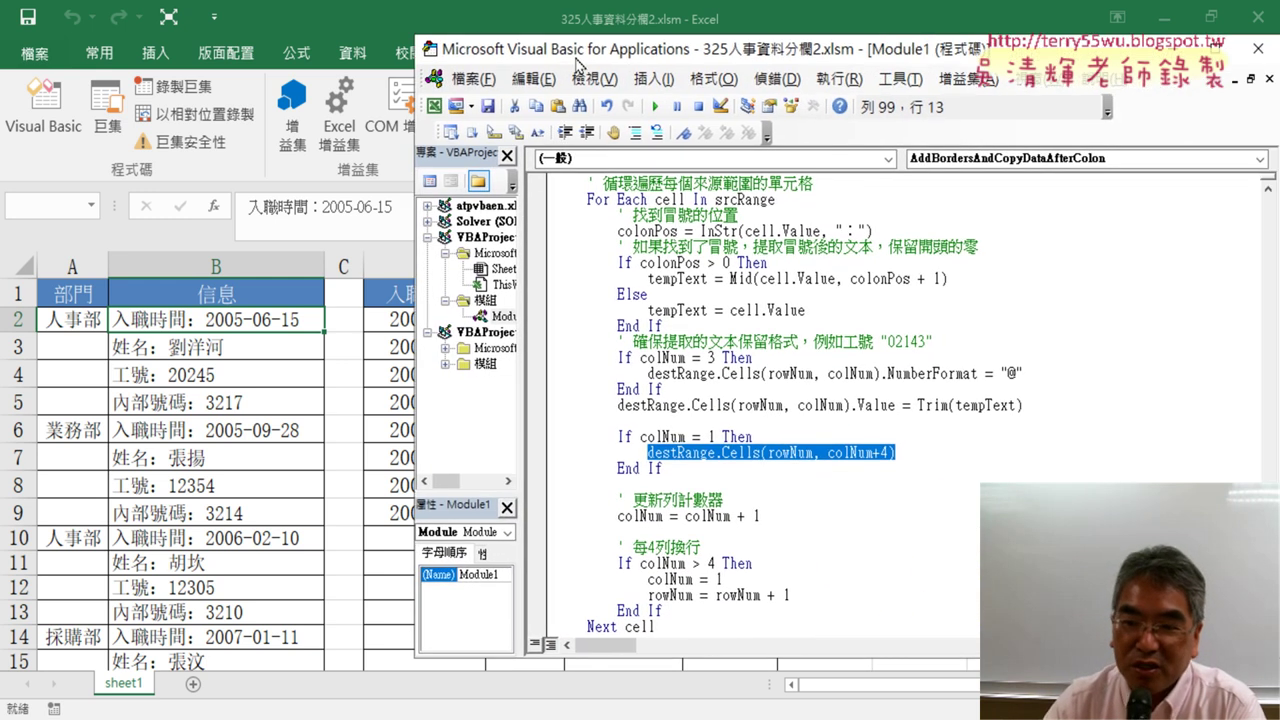
left_click(919, 452)
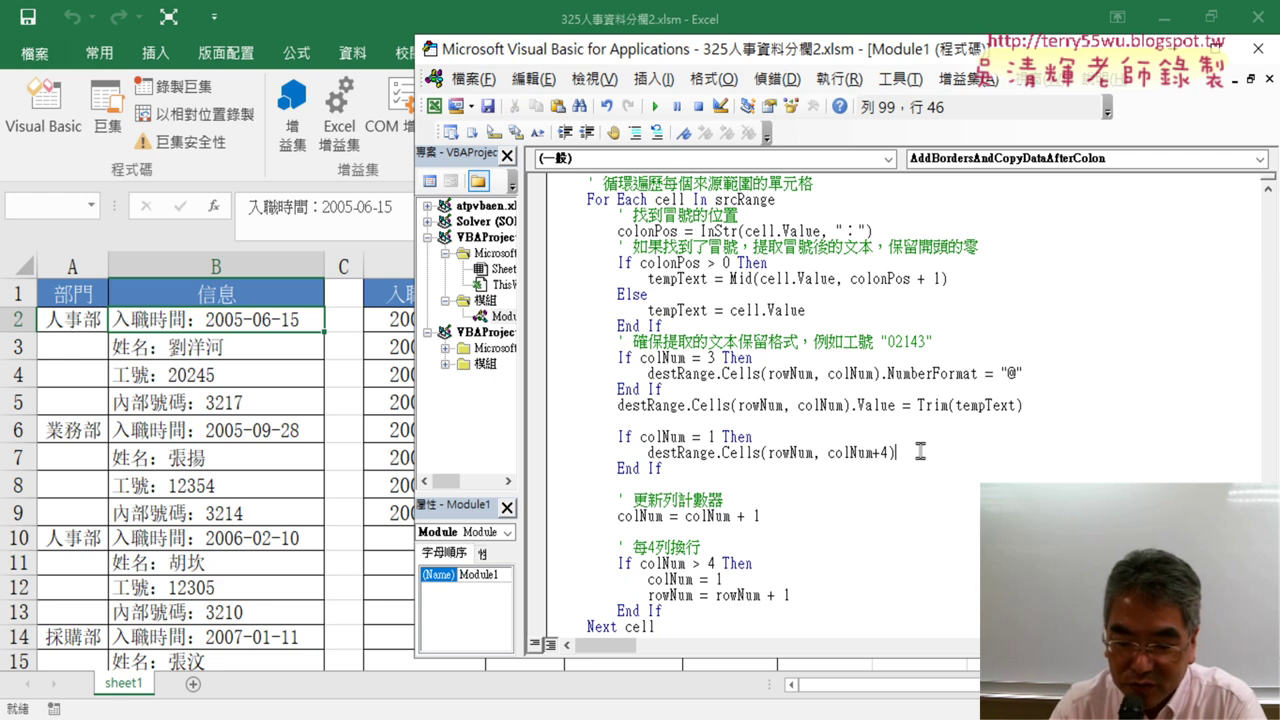
type("ㄦ=")
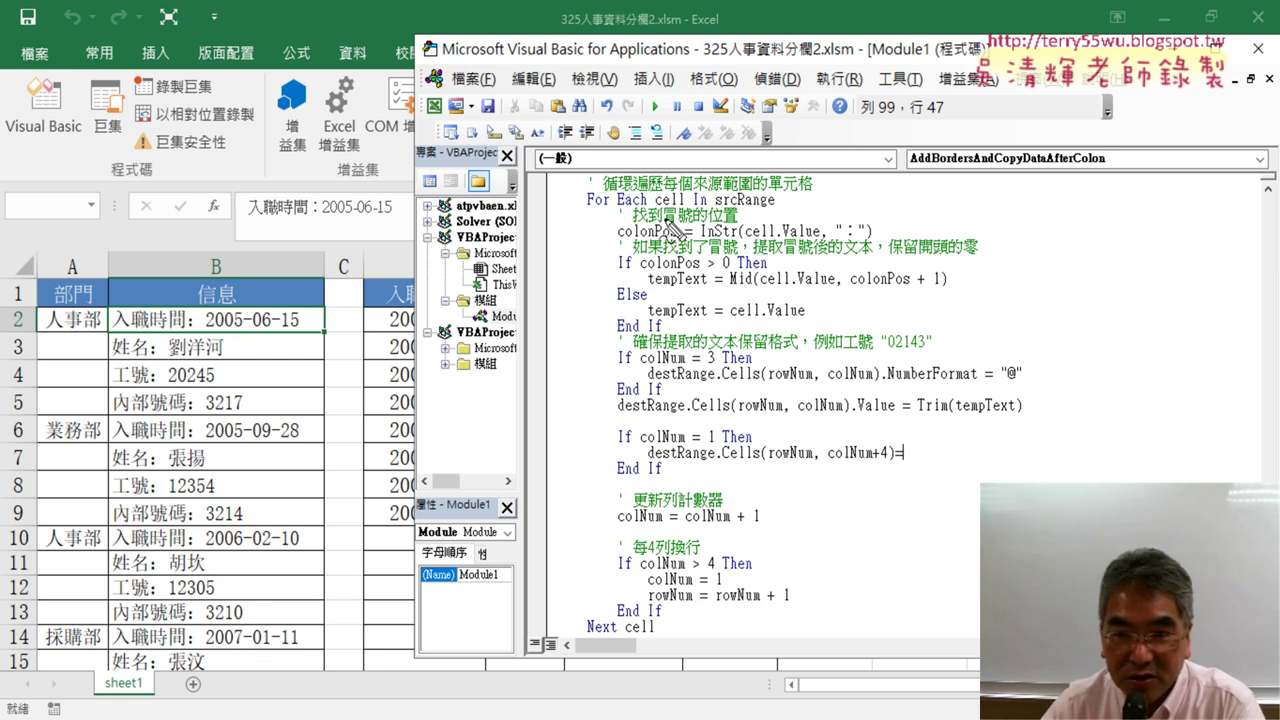
Annotate the For Each cell line, B2 and department 人事部 in A2, showing departments sit one column left.
left_click_drag(658, 206, 688, 202)
mouse_move(133, 322)
left_mouse_down()
mouse_move(180, 300)
mouse_move(668, 205)
left_mouse_up()
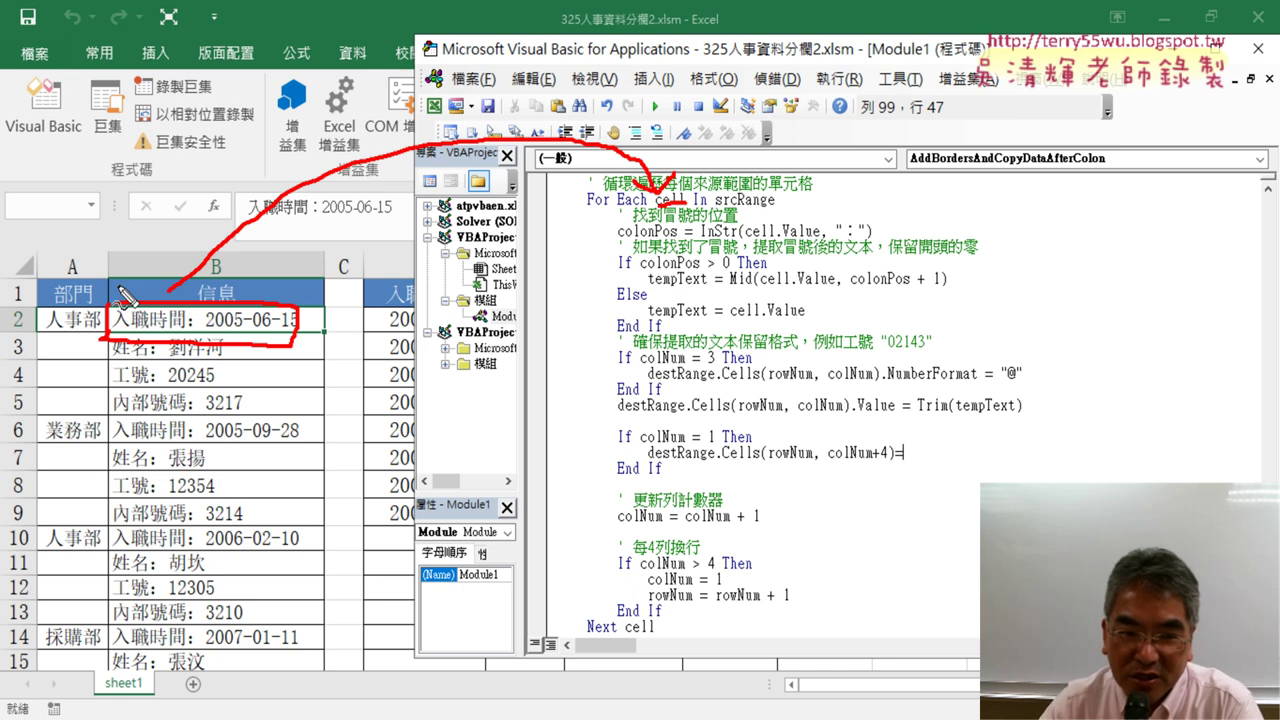
left_click_drag(98, 286, 66, 282)
left_click_drag(46, 328, 76, 330)
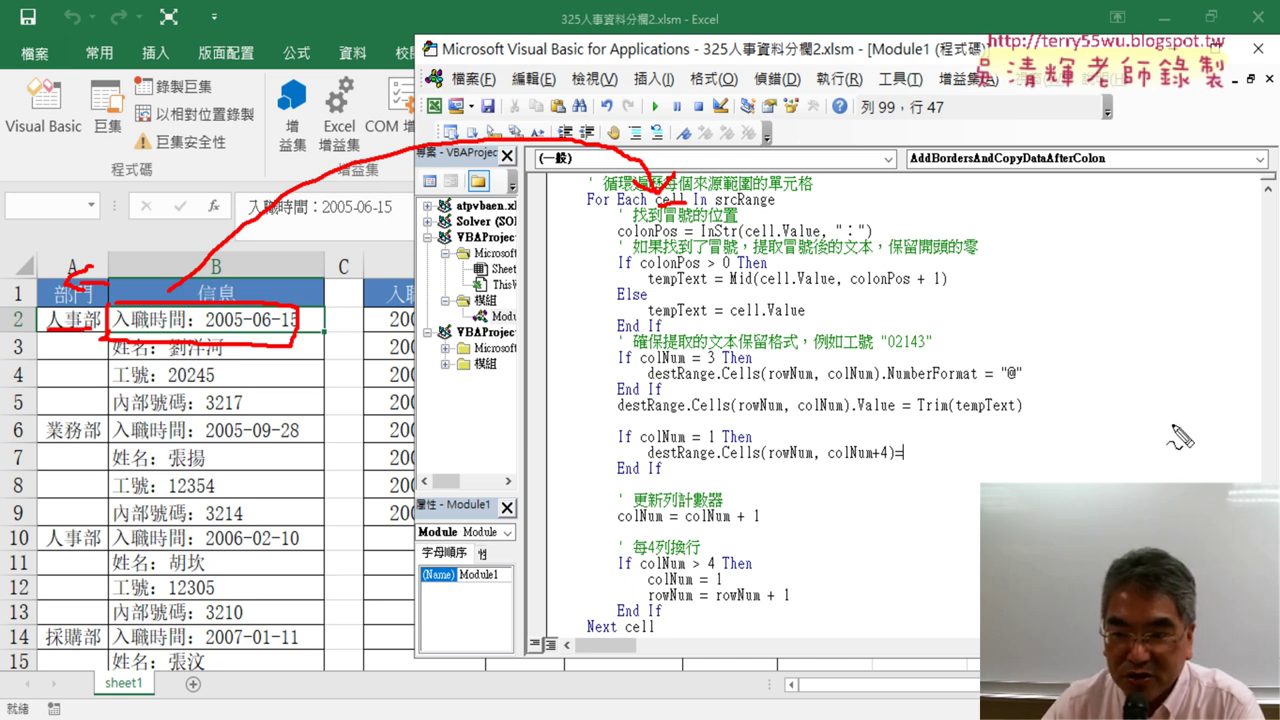
mouse_move(900, 468)
left_mouse_down()
mouse_move(1140, 470)
mouse_move(1036, 472)
left_mouse_up()
key("Escape")
type("cells")
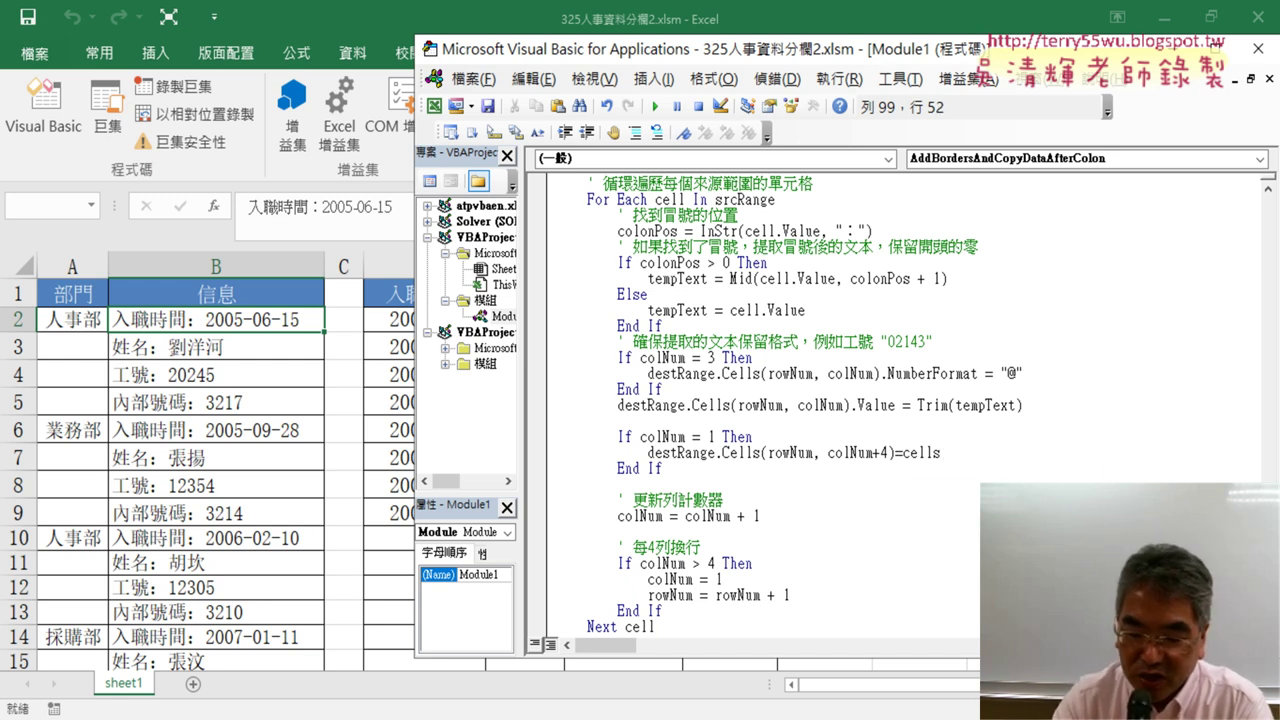
Complete the value as Cells(cell.Row, cell.Column - 1) and let the line auto-format.
type("(cell.row")
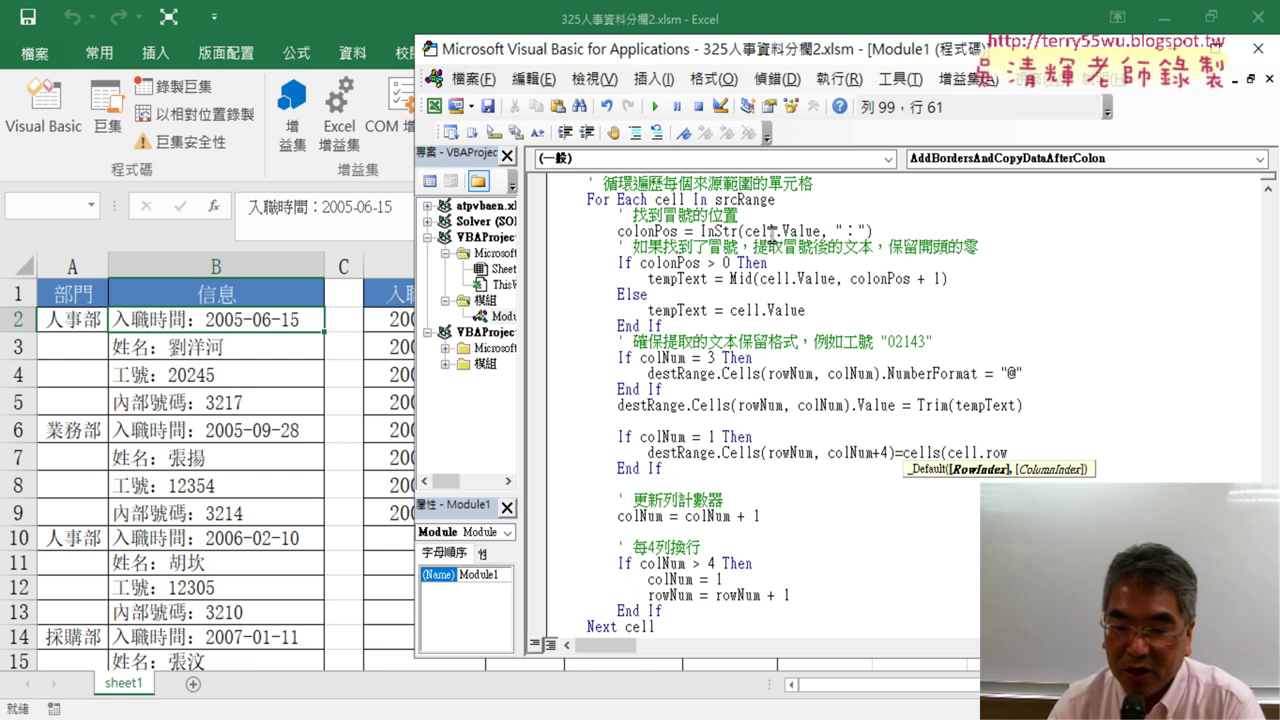
type(",")
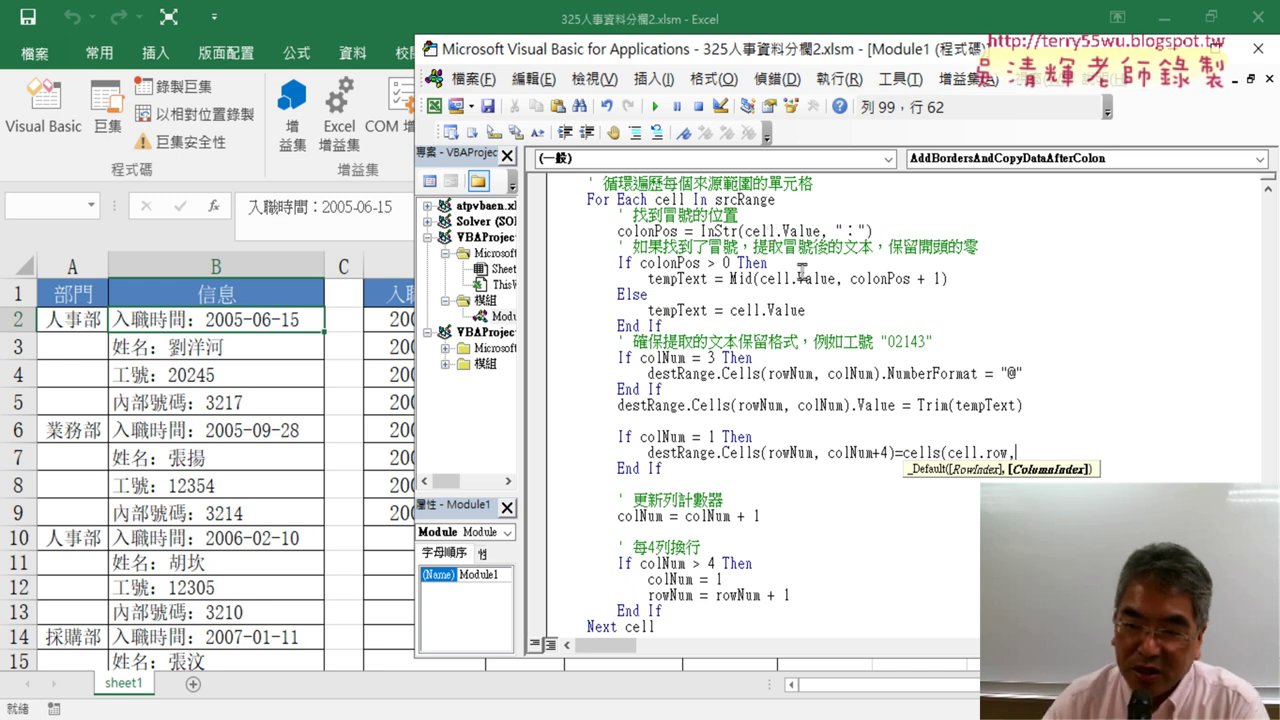
left_click_drag(947, 453, 988, 453)
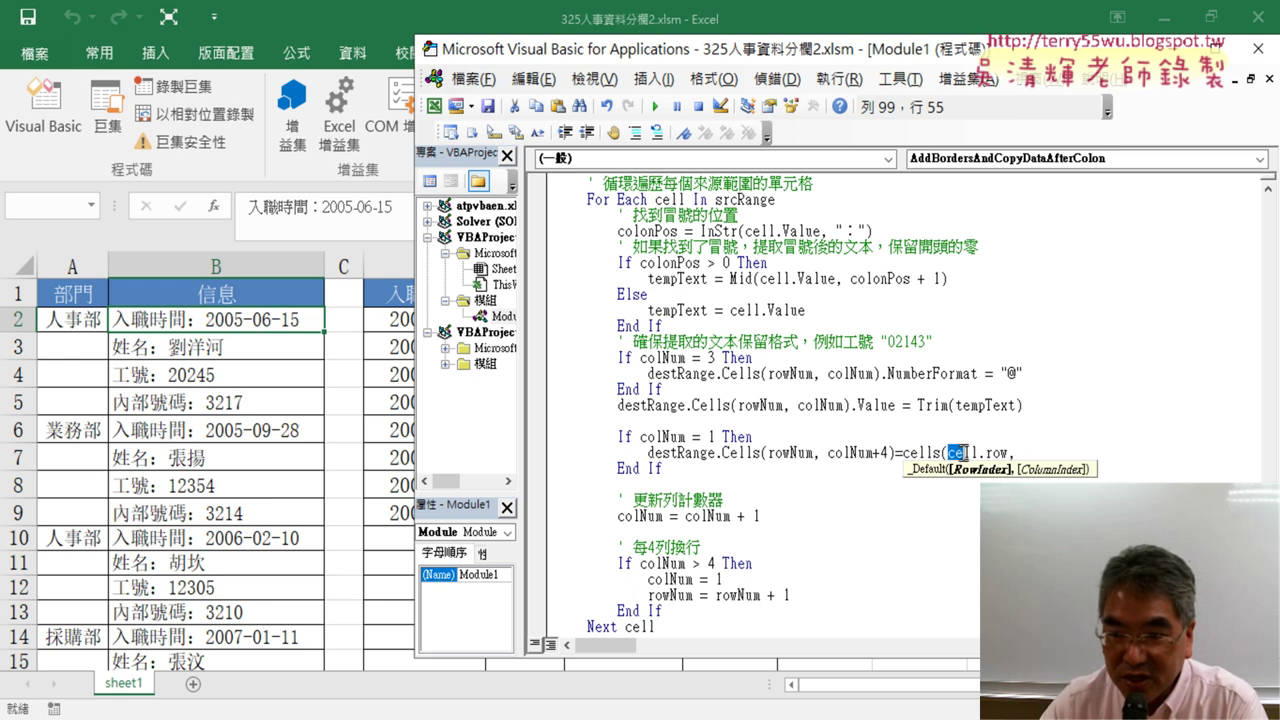
left_click(1017, 453)
type(",cell.colu")
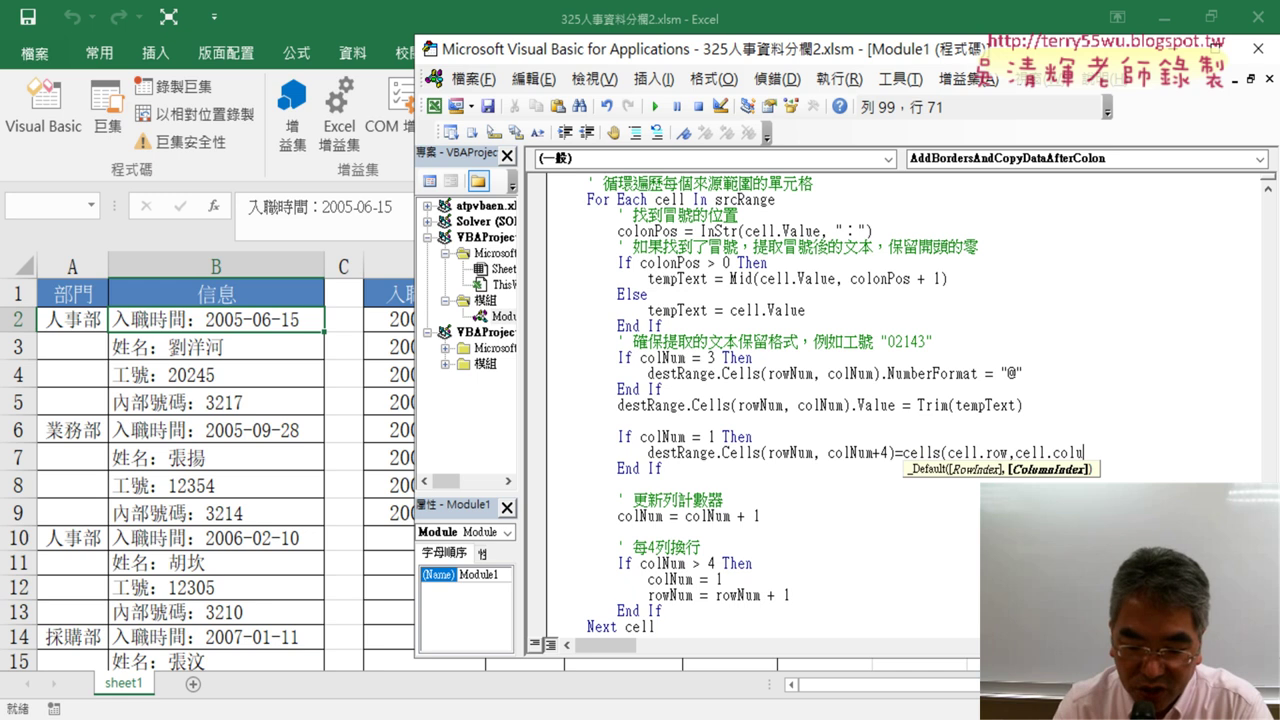
type("mn-1")
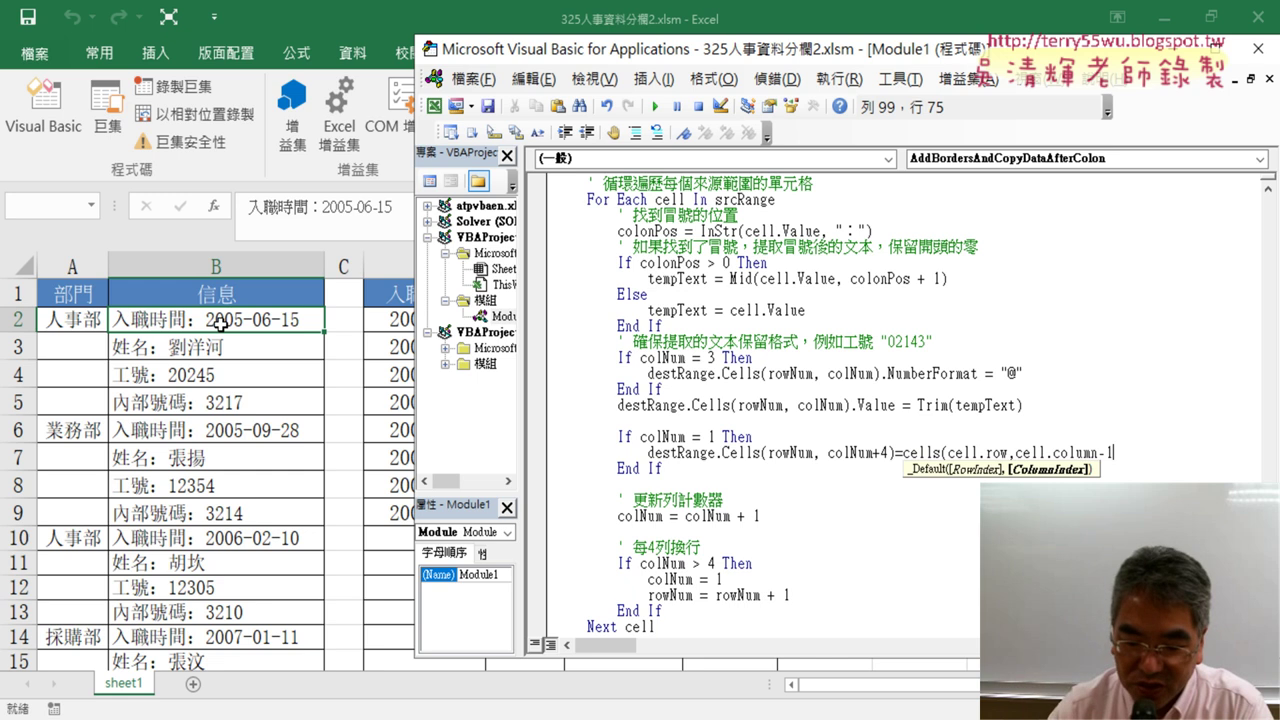
type(")")
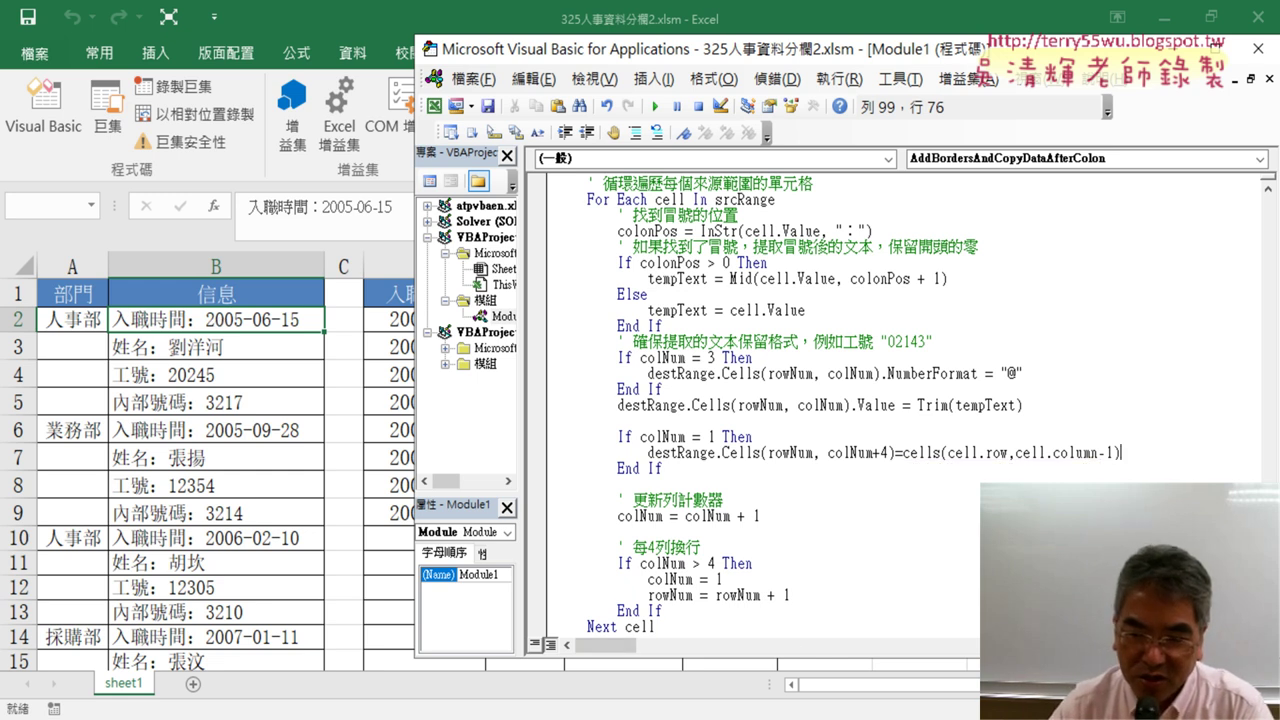
left_click(722, 579)
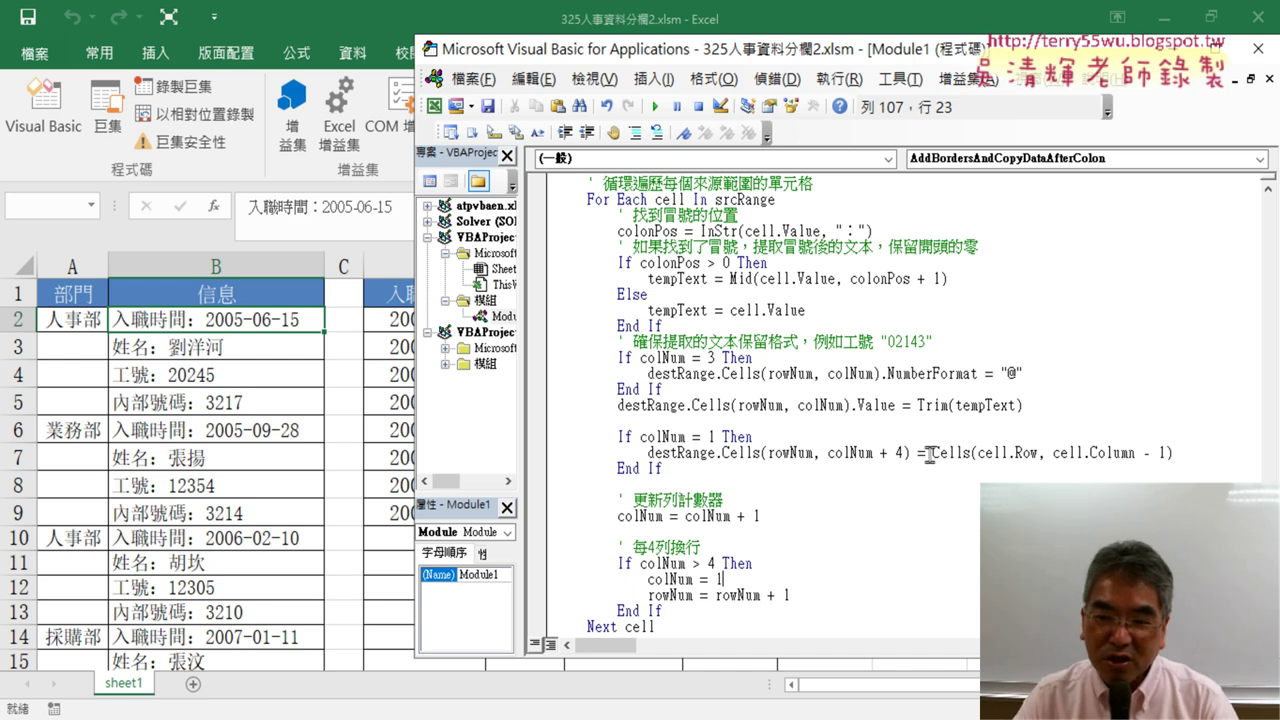
Rerun the macro from the destRange line and pen-mark the source-cell expression and its target.
left_click_drag(929, 455, 913, 453)
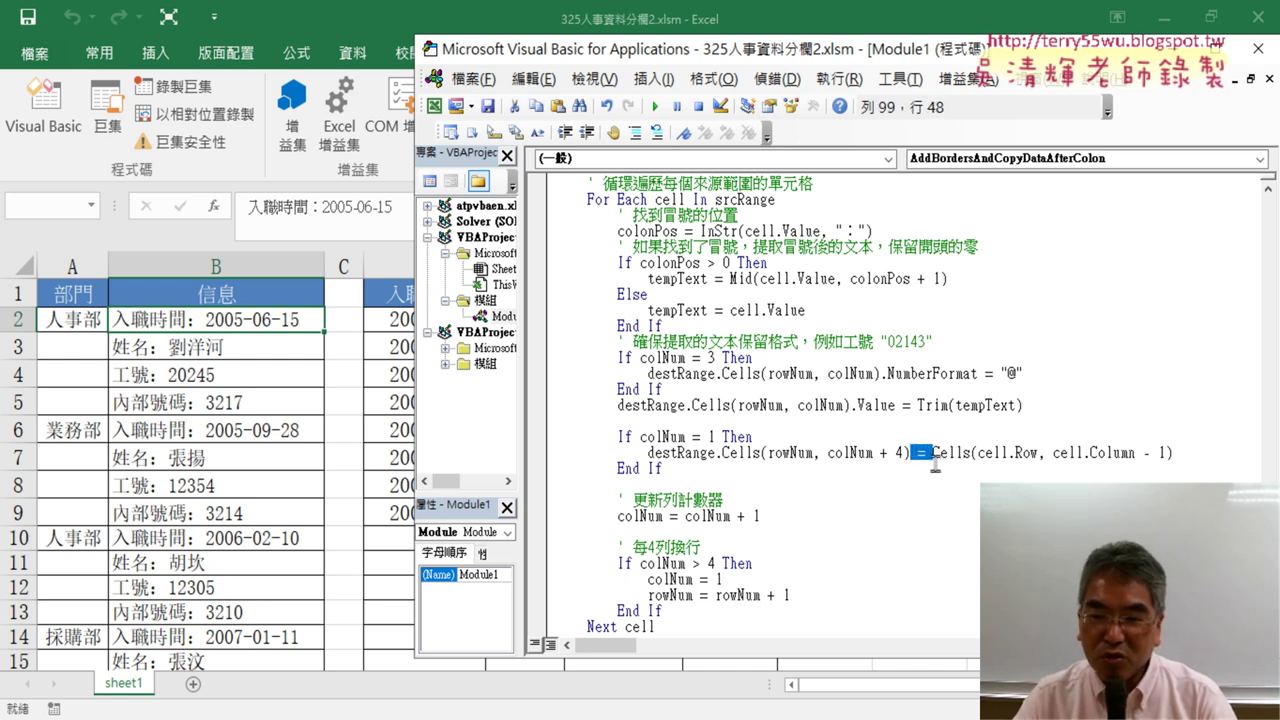
key("F5")
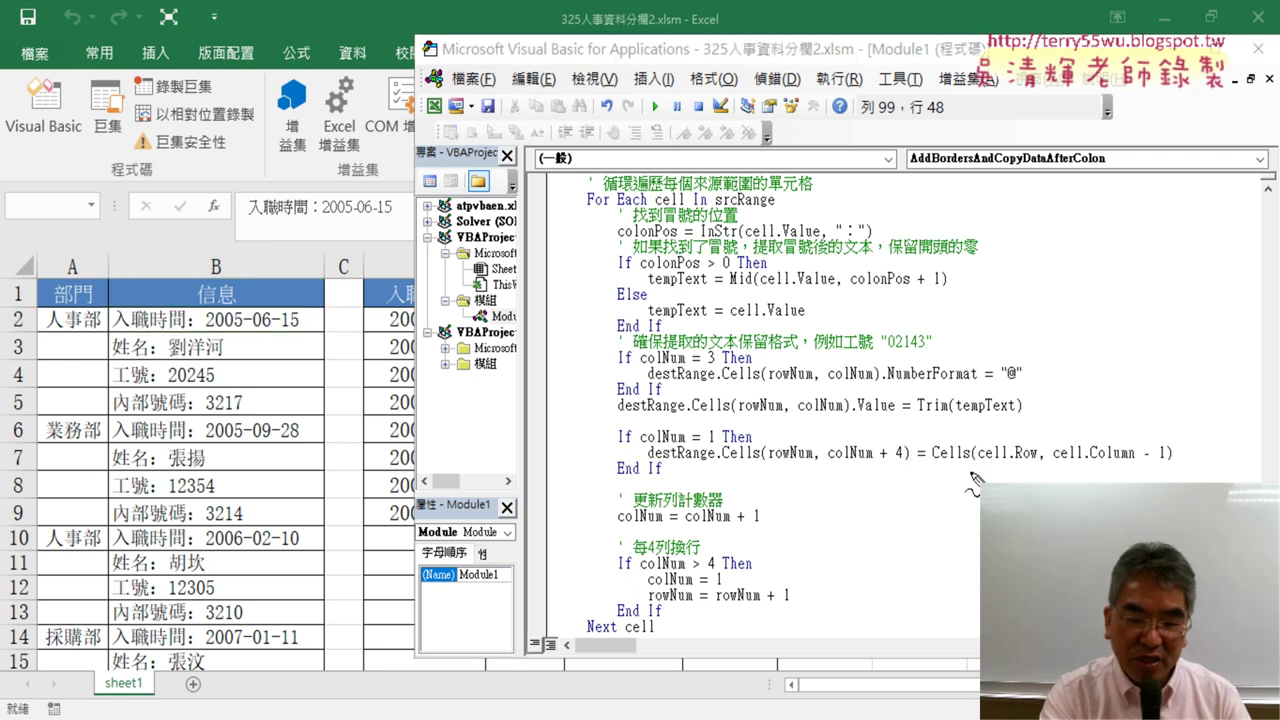
left_click_drag(932, 463, 1107, 467)
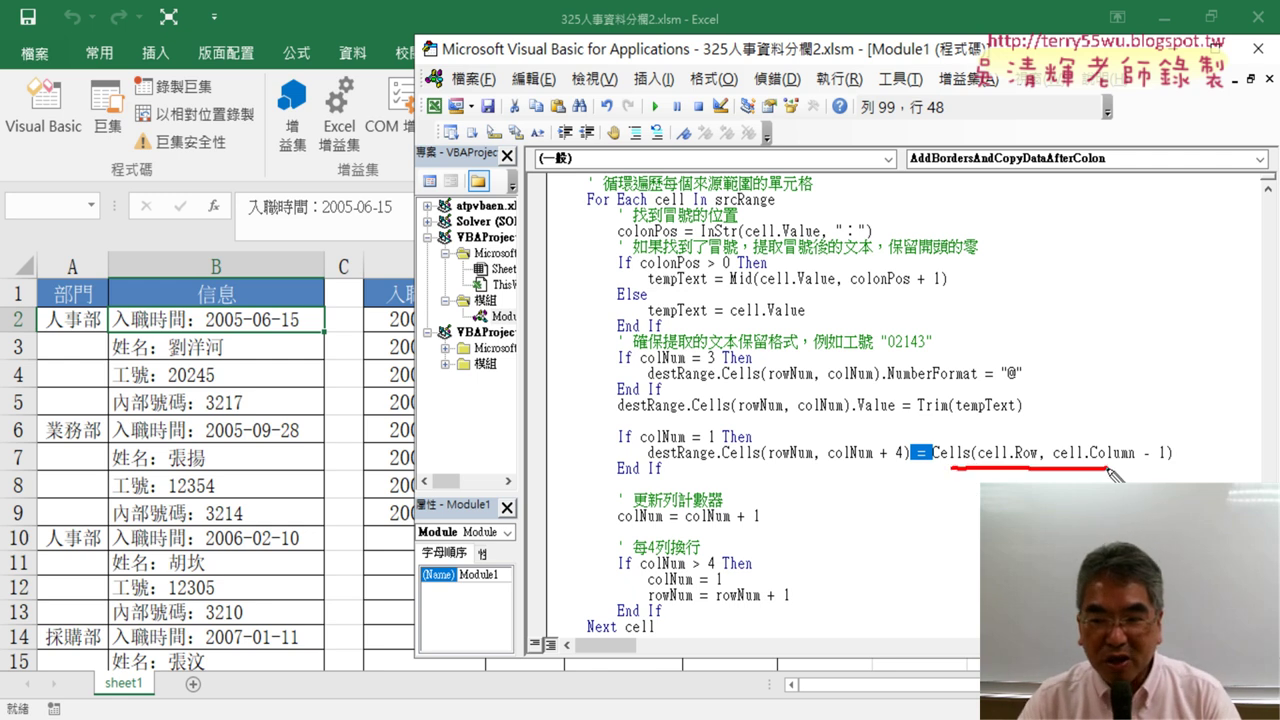
mouse_move(1040, 437)
left_mouse_down()
mouse_move(845, 430)
mouse_move(865, 455)
mouse_move(648, 463)
left_mouse_up()
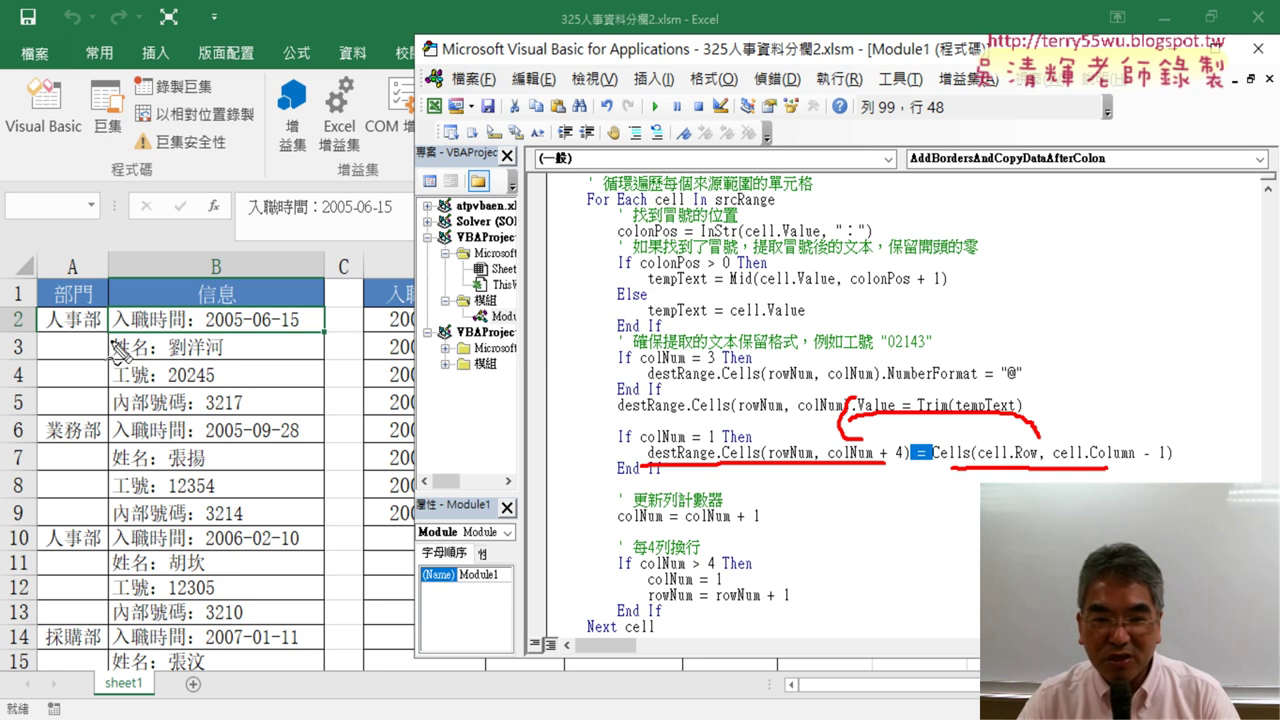
Mark 人事部 in A2 and the first date in column D, then select H2 showing 人事部.
mouse_move(96, 335)
left_mouse_down()
mouse_move(47, 335)
mouse_move(94, 331)
left_mouse_up()
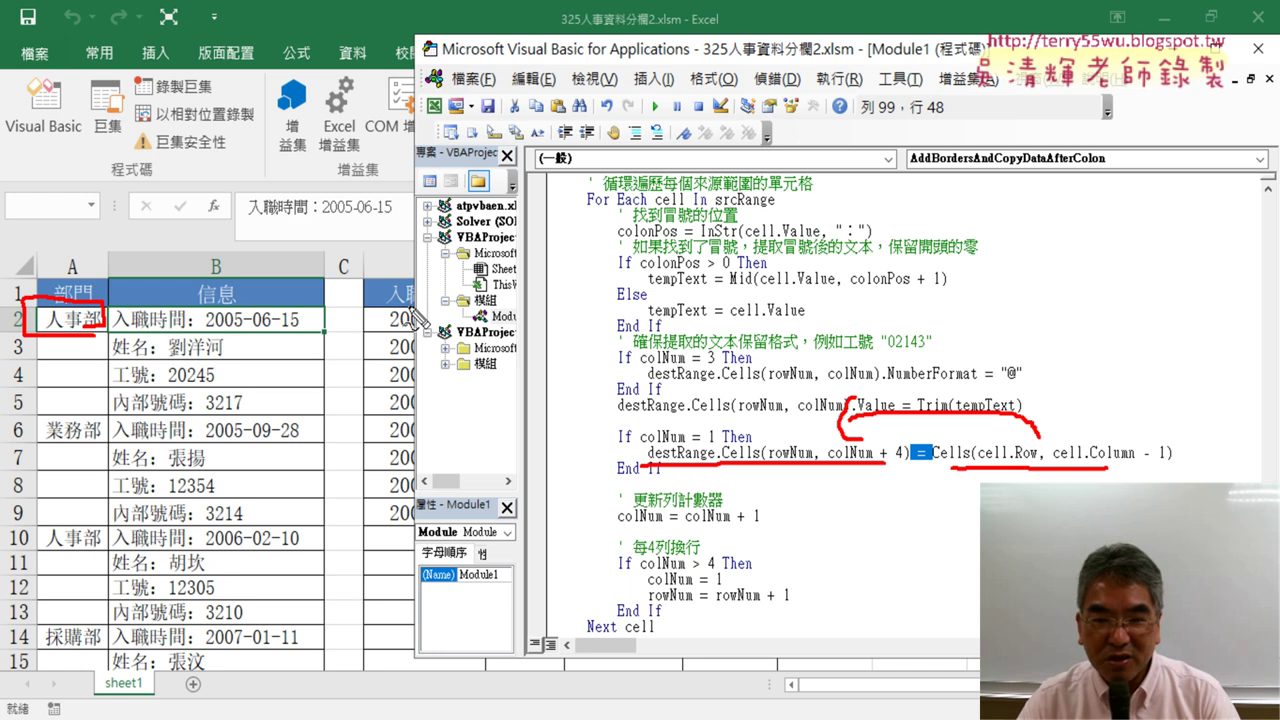
mouse_move(379, 296)
left_mouse_down()
mouse_move(384, 326)
mouse_move(497, 300)
mouse_move(765, 307)
mouse_move(745, 335)
left_mouse_up()
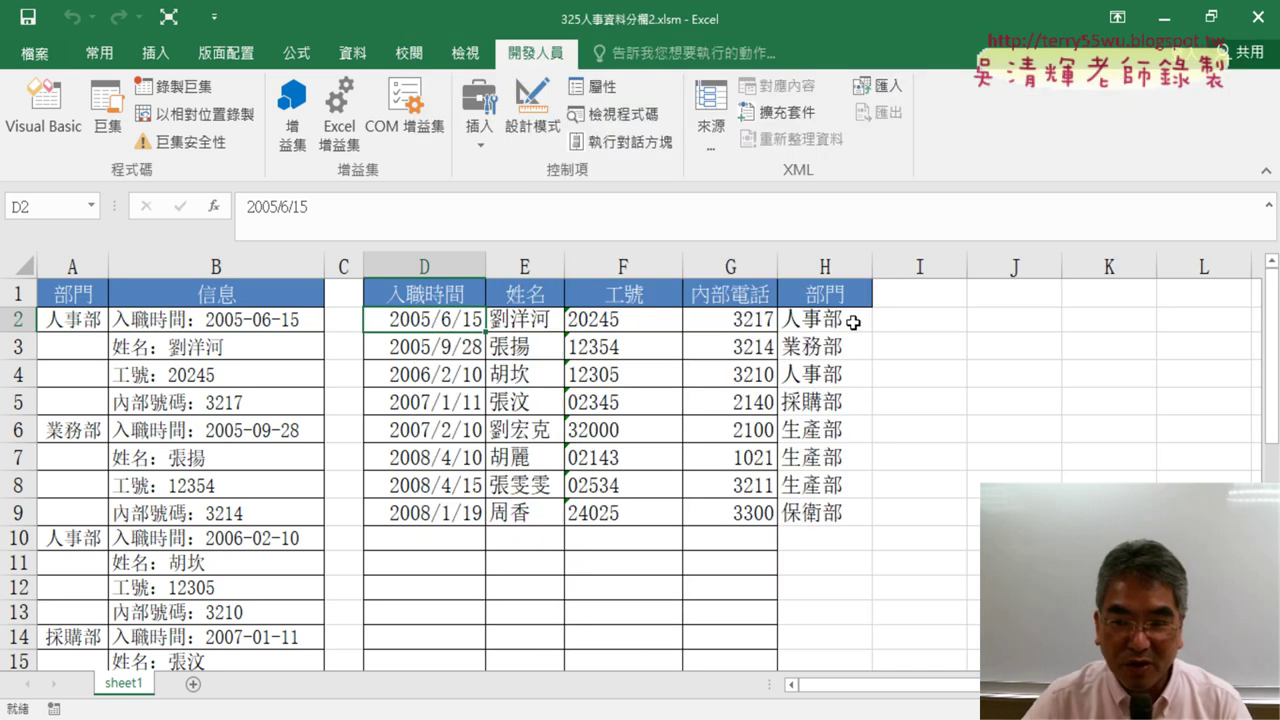
left_click(820, 320)
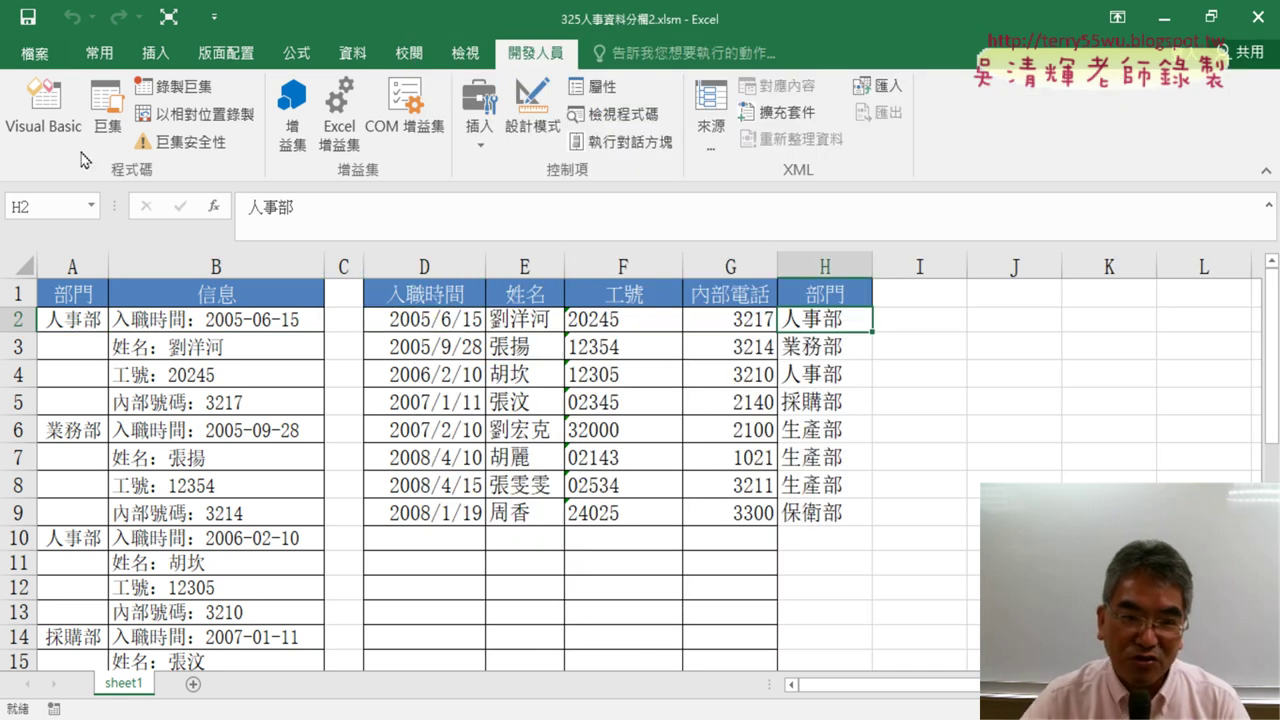
Set a breakpoint on the department-copying destRange.Cells line of the macro.
left_click(44, 110)
left_click(547, 452)
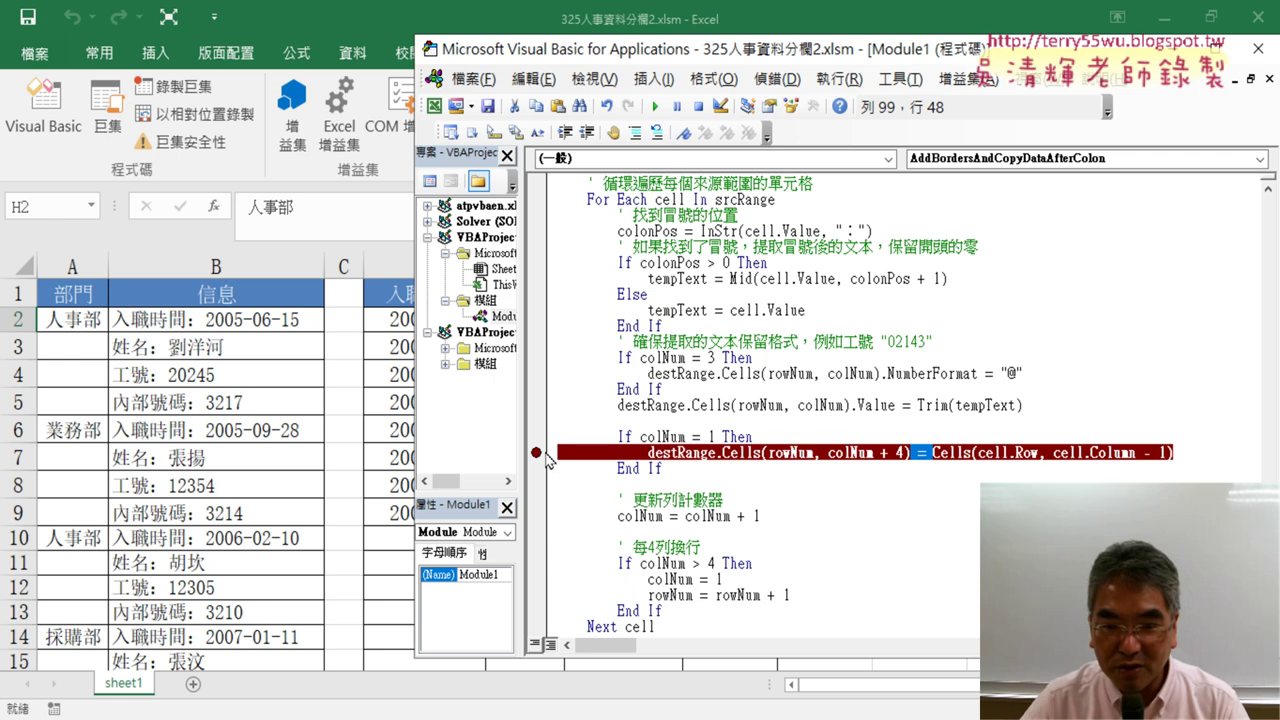
scroll(630, 375, "up", 1)
scroll(724, 293, "up", 1)
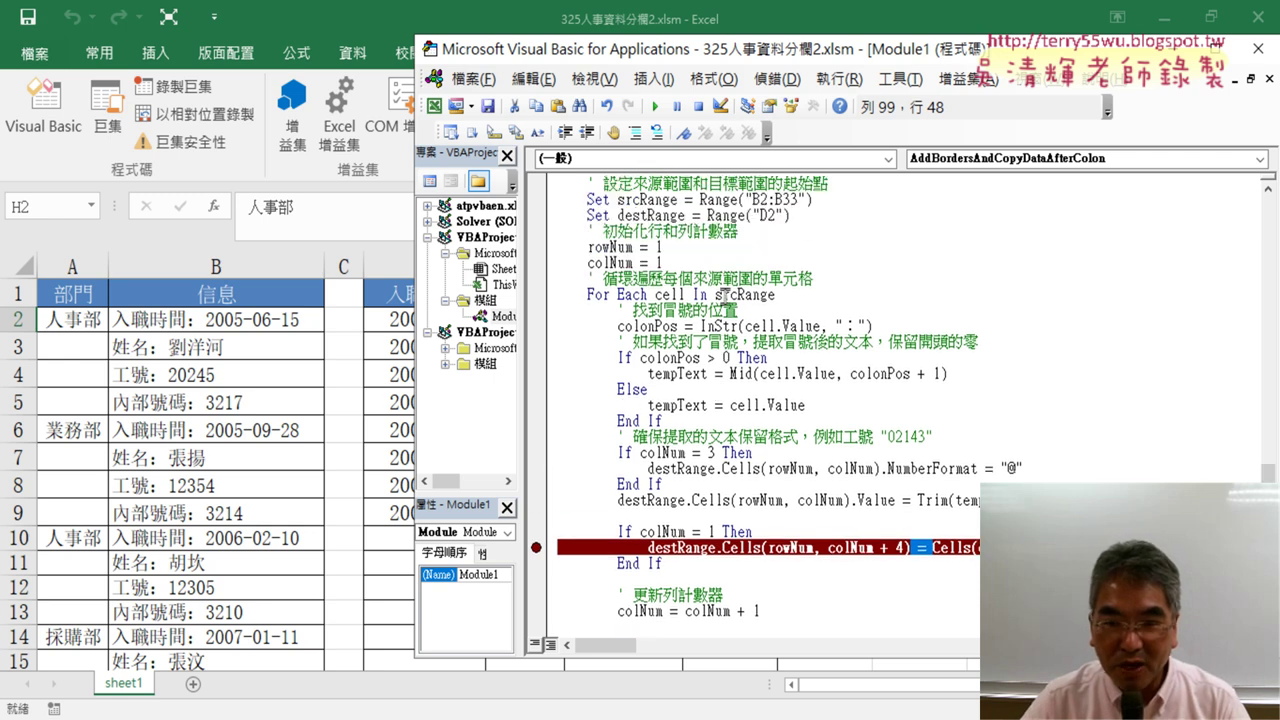
scroll(724, 293, "up", 2)
scroll(700, 295, "up", 5)
scroll(680, 298, "up", 6)
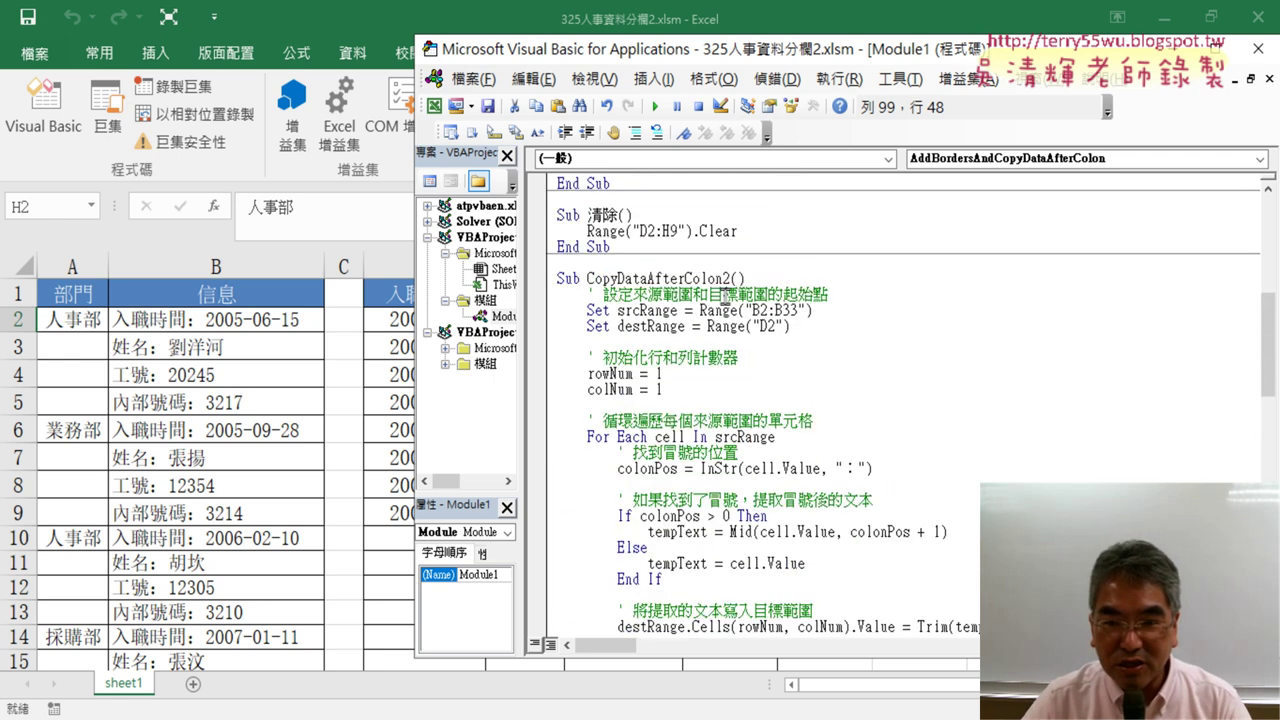
scroll(650, 302, "up", 2)
Run the 清除 macro to empty the D2:H9 results table.
left_click(632, 326)
left_click(655, 106)
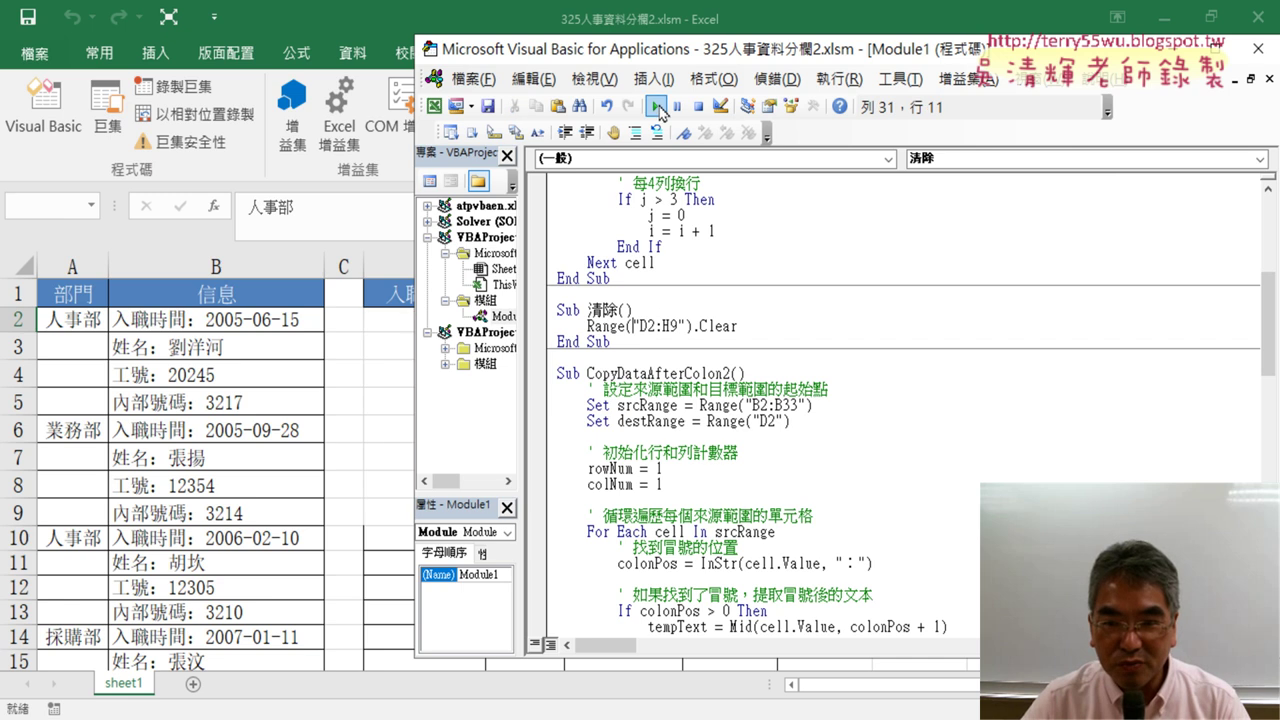
scroll(744, 396, "down", 4)
scroll(742, 410, "down", 9)
scroll(739, 430, "down", 7)
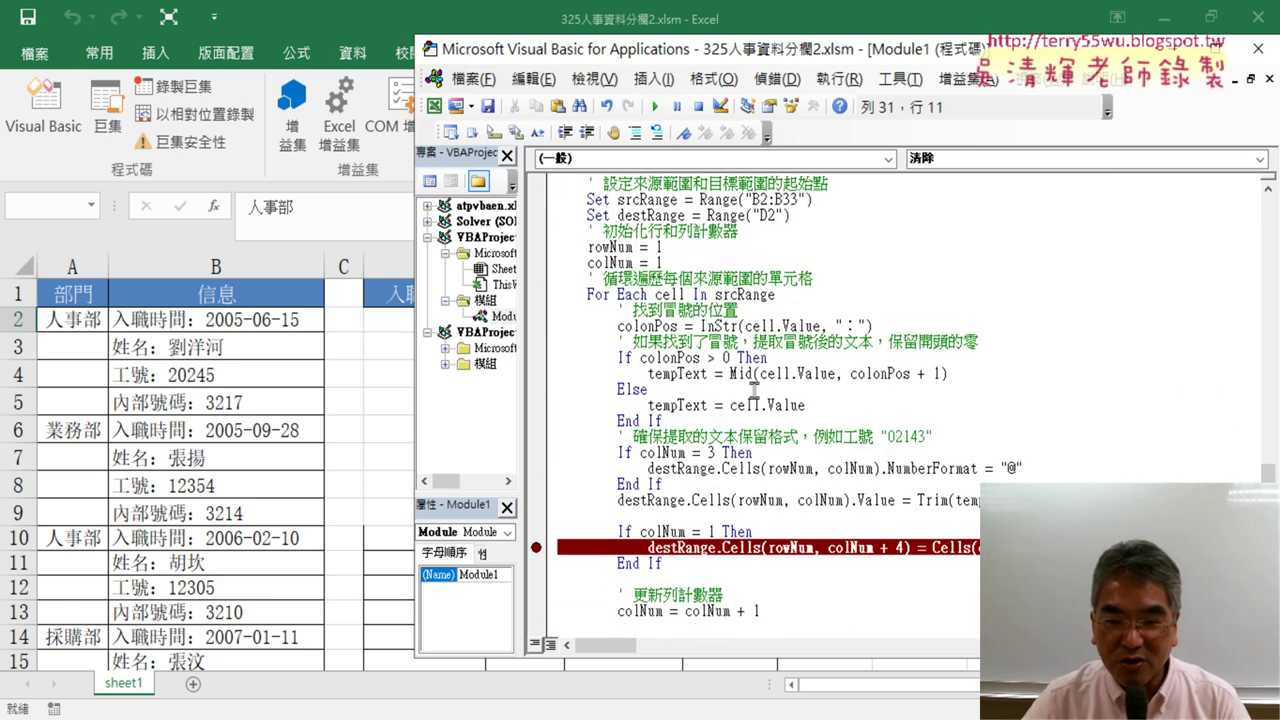
scroll(735, 455, "down", 3)
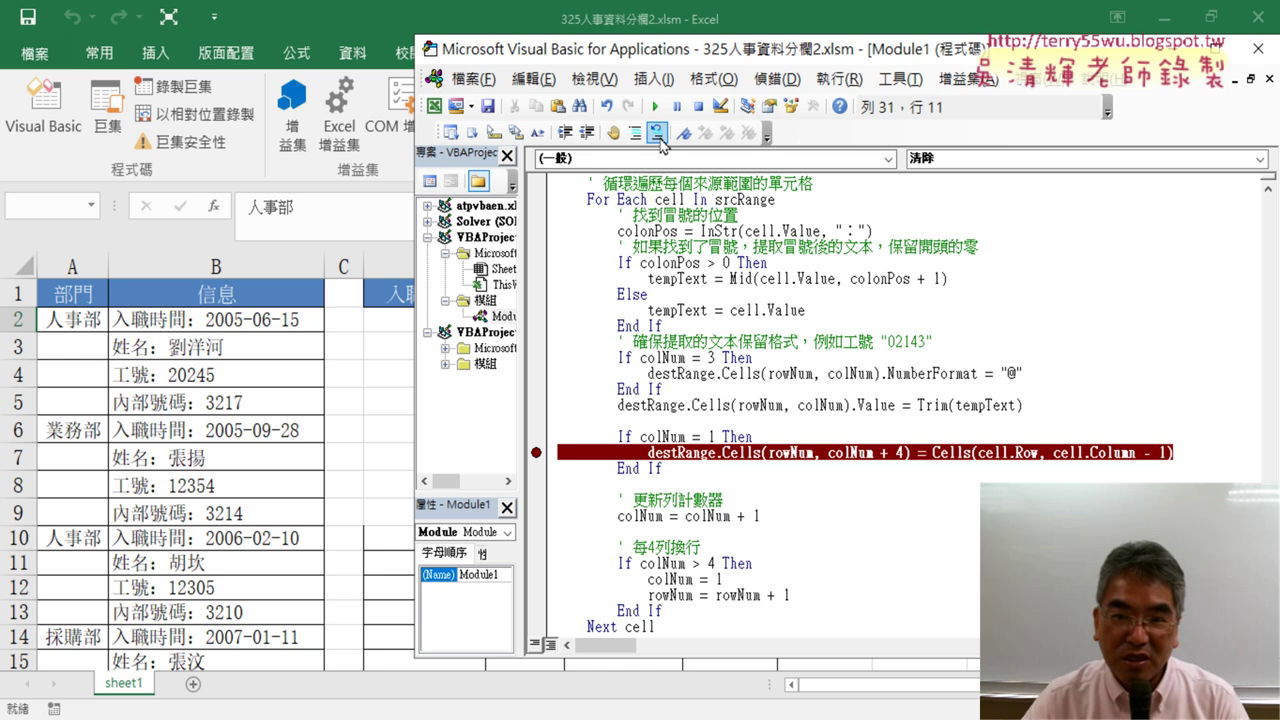
Run AddBorders to the breakpoint and step one line, writing 2005/6/15 to D2 and 人事部 to H2.
left_click_drag(737, 57, 982, 78)
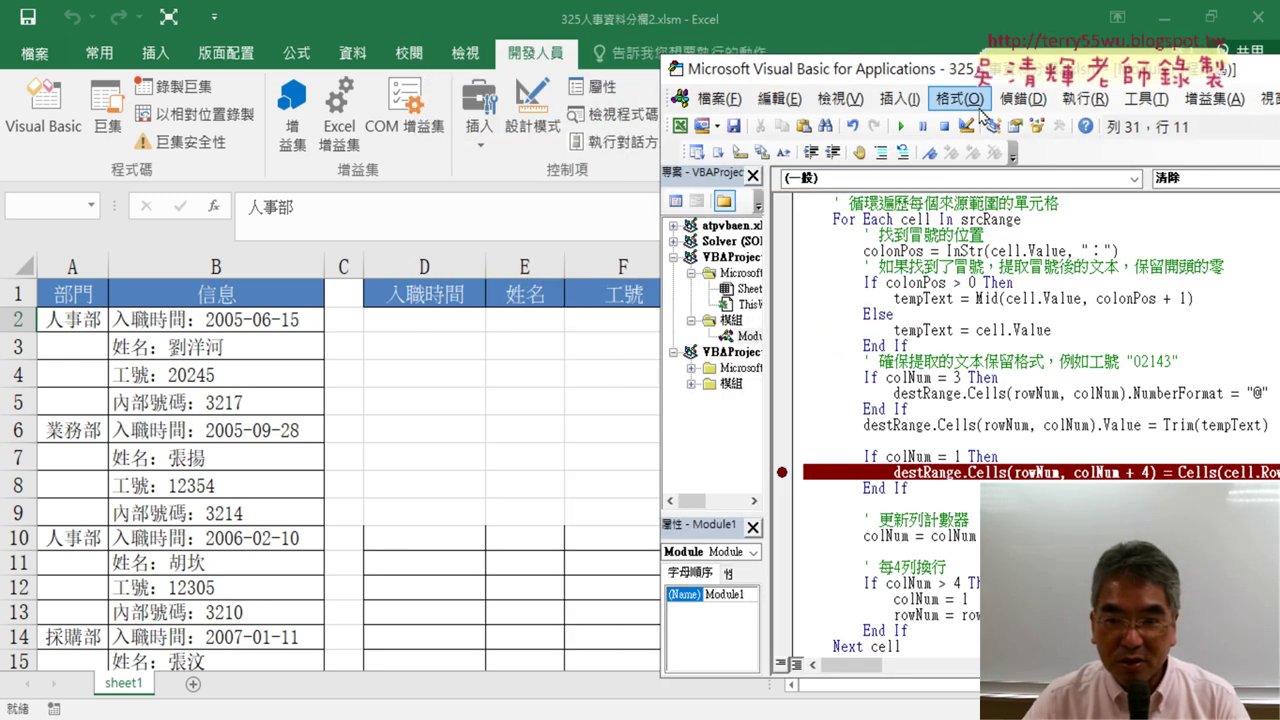
left_click(960, 338)
left_click(902, 127)
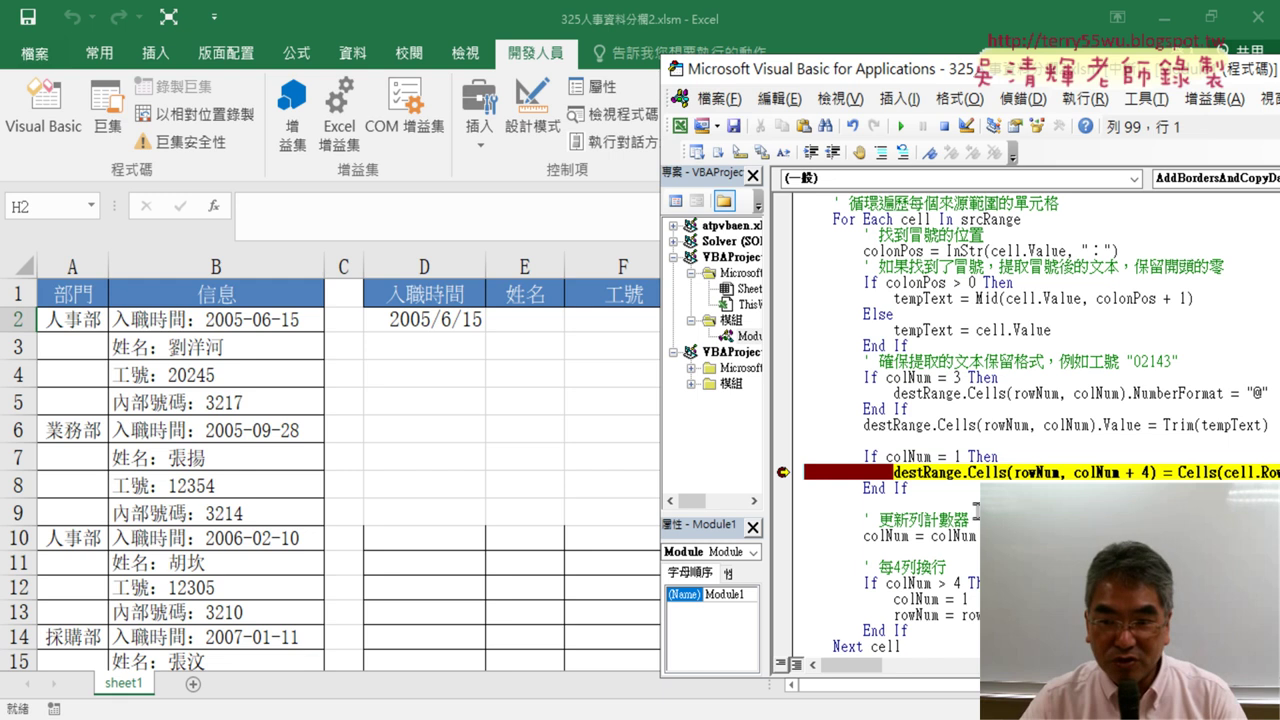
mouse_move(957, 68)
left_mouse_down()
mouse_move(1185, 70)
mouse_move(1171, 88)
left_mouse_up()
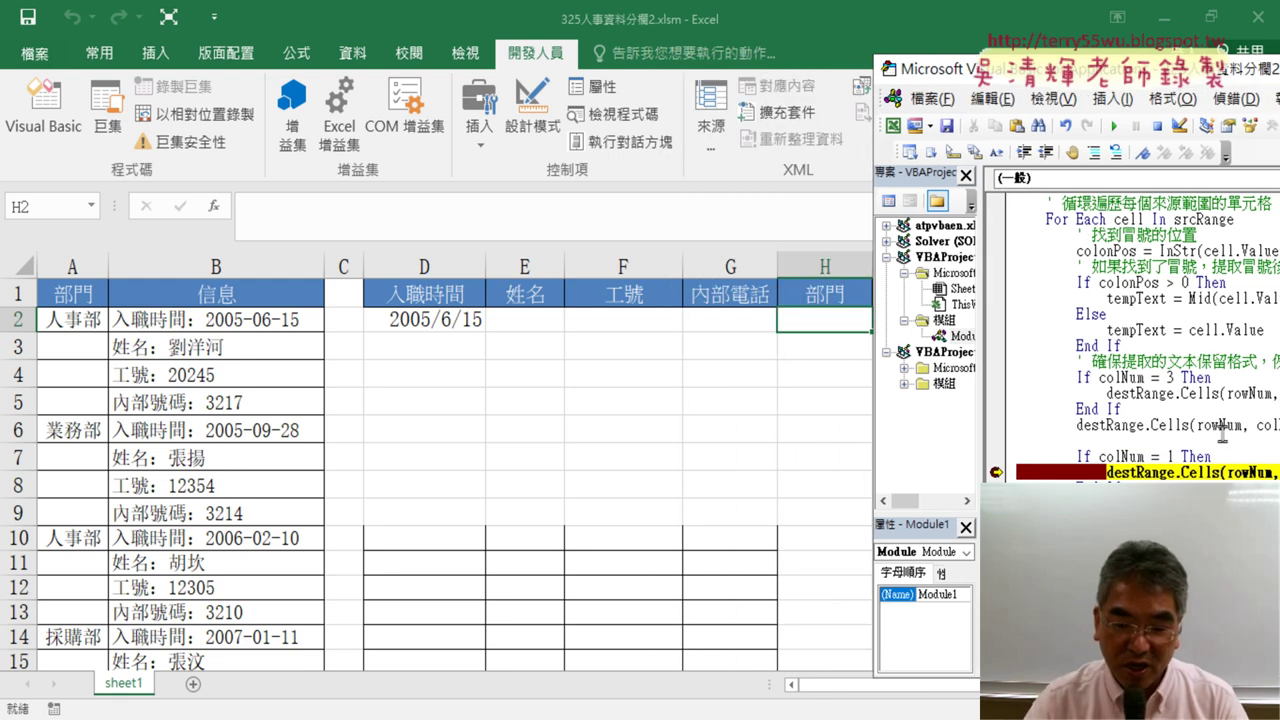
key("F8")
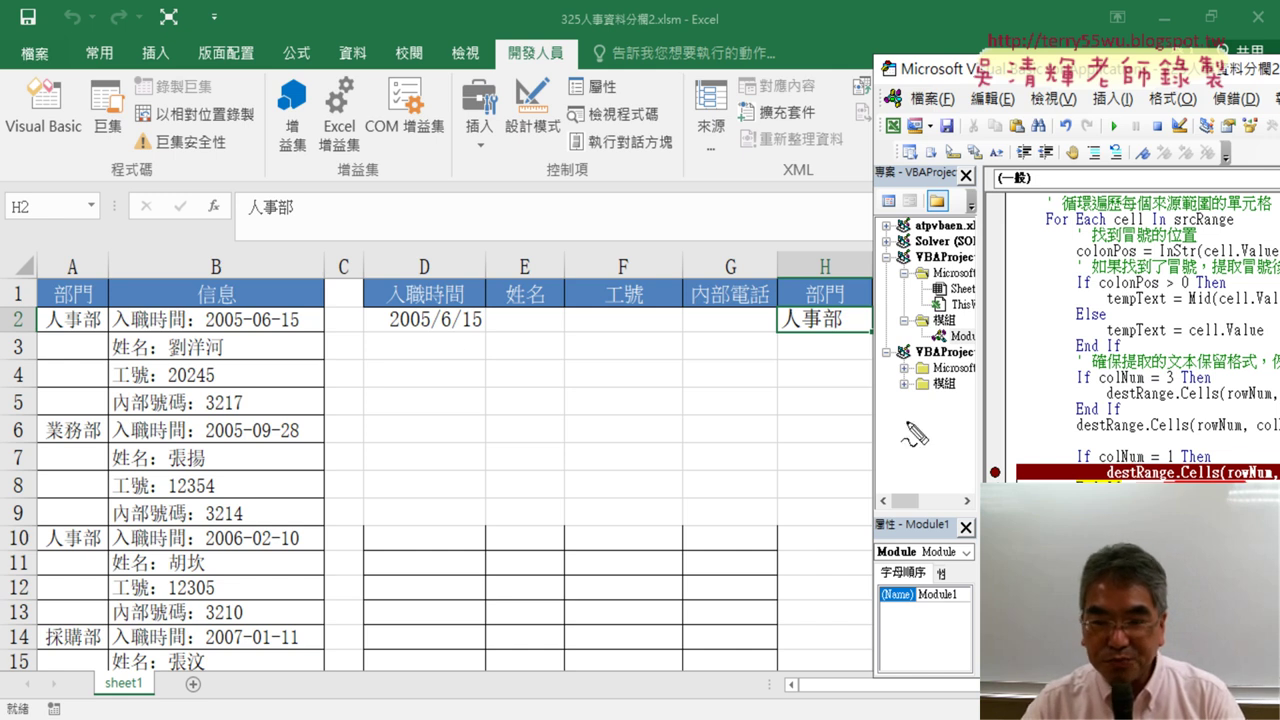
Pen-annotate D2, 人事部 in H2 with its +4 offset, and B2 back to A2, then erase the marks.
mouse_move(371, 332)
left_mouse_down()
mouse_move(371, 298)
mouse_move(462, 298)
mouse_move(425, 345)
mouse_move(380, 330)
left_mouse_up()
mouse_move(491, 321)
left_mouse_down()
mouse_move(846, 328)
mouse_move(815, 334)
left_mouse_up()
left_click_drag(690, 215, 690, 272)
mouse_move(676, 241)
left_mouse_down()
mouse_move(746, 250)
mouse_move(733, 275)
left_mouse_up()
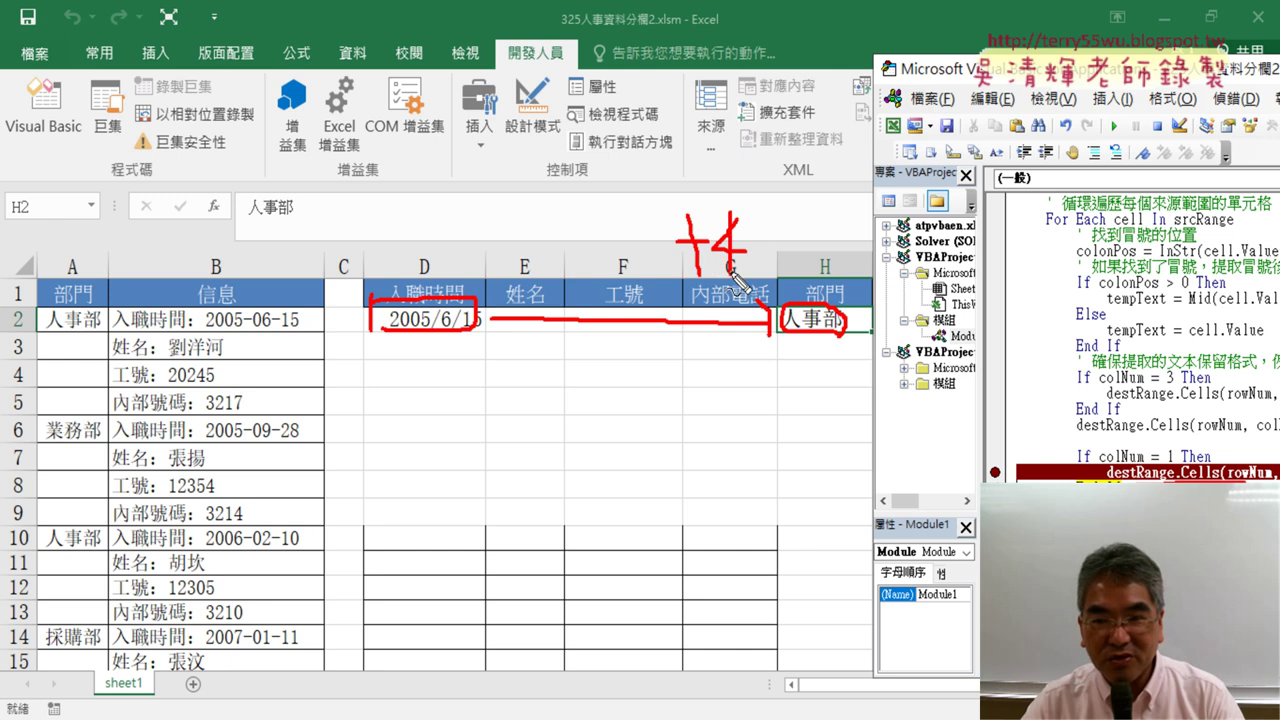
left_click_drag(837, 351, 851, 346)
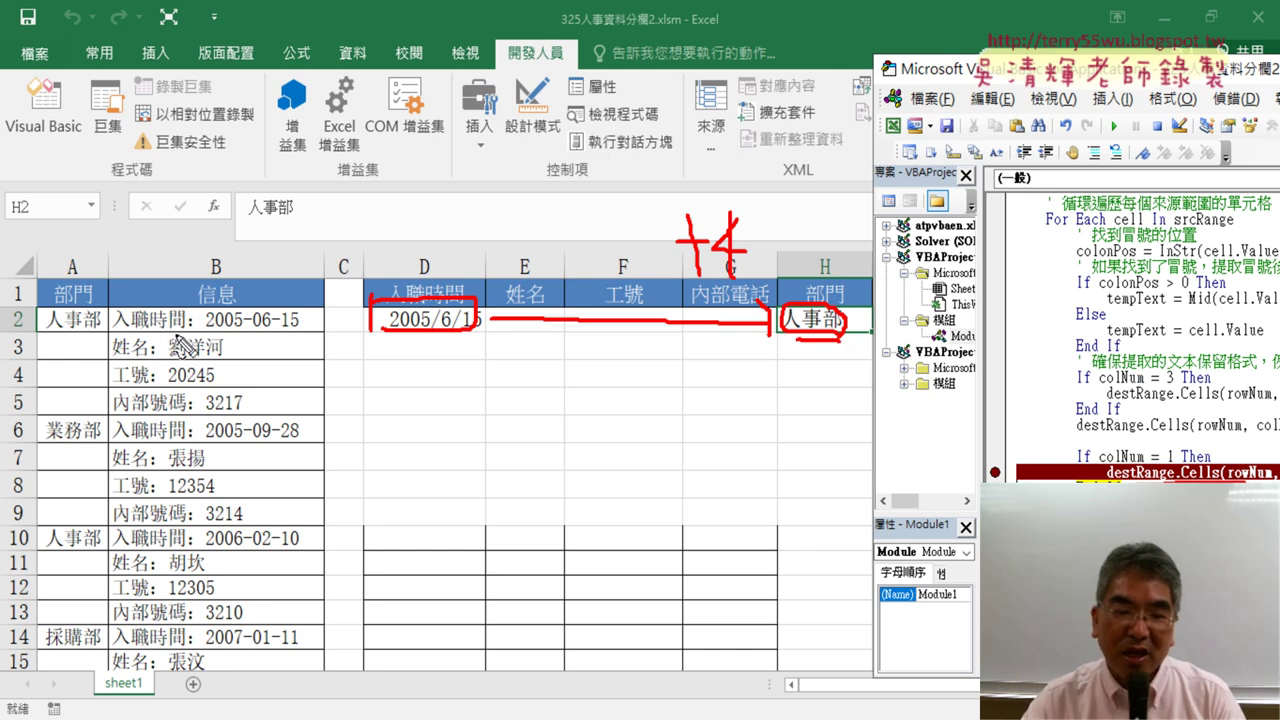
left_click_drag(130, 331, 300, 328)
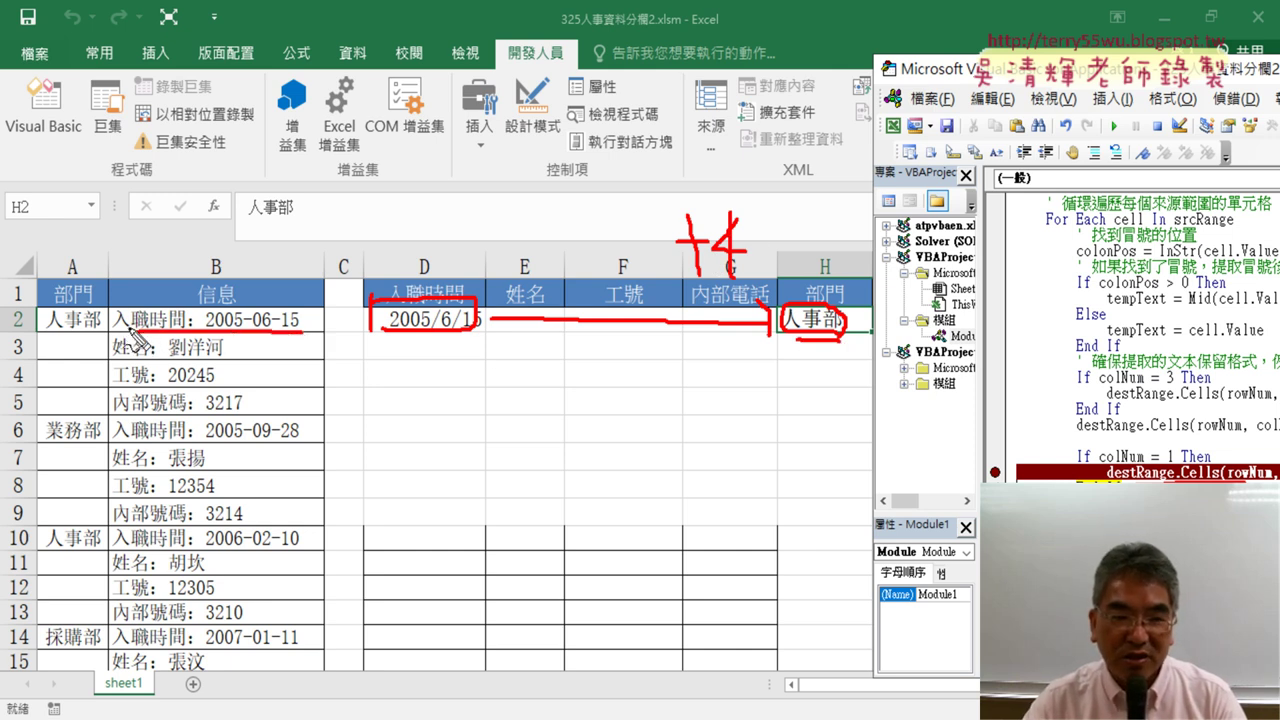
mouse_move(125, 314)
left_mouse_down()
mouse_move(92, 318)
mouse_move(108, 330)
left_mouse_up()
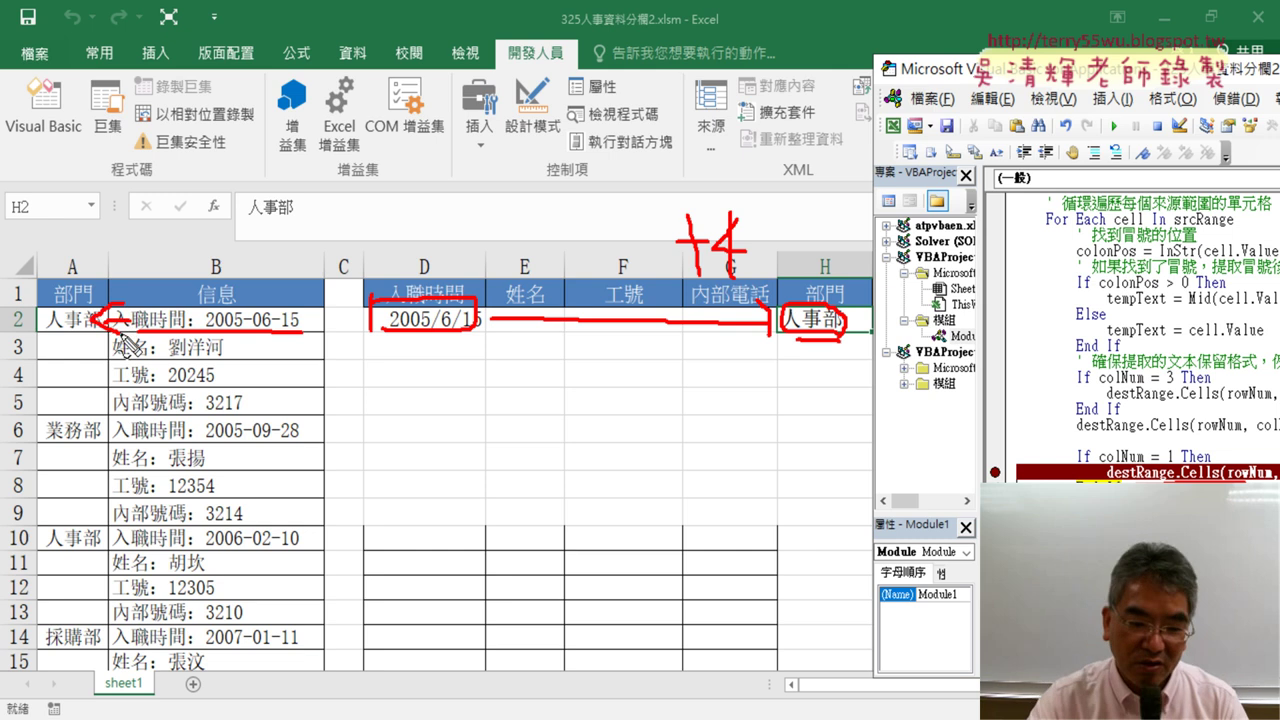
key("Escape")
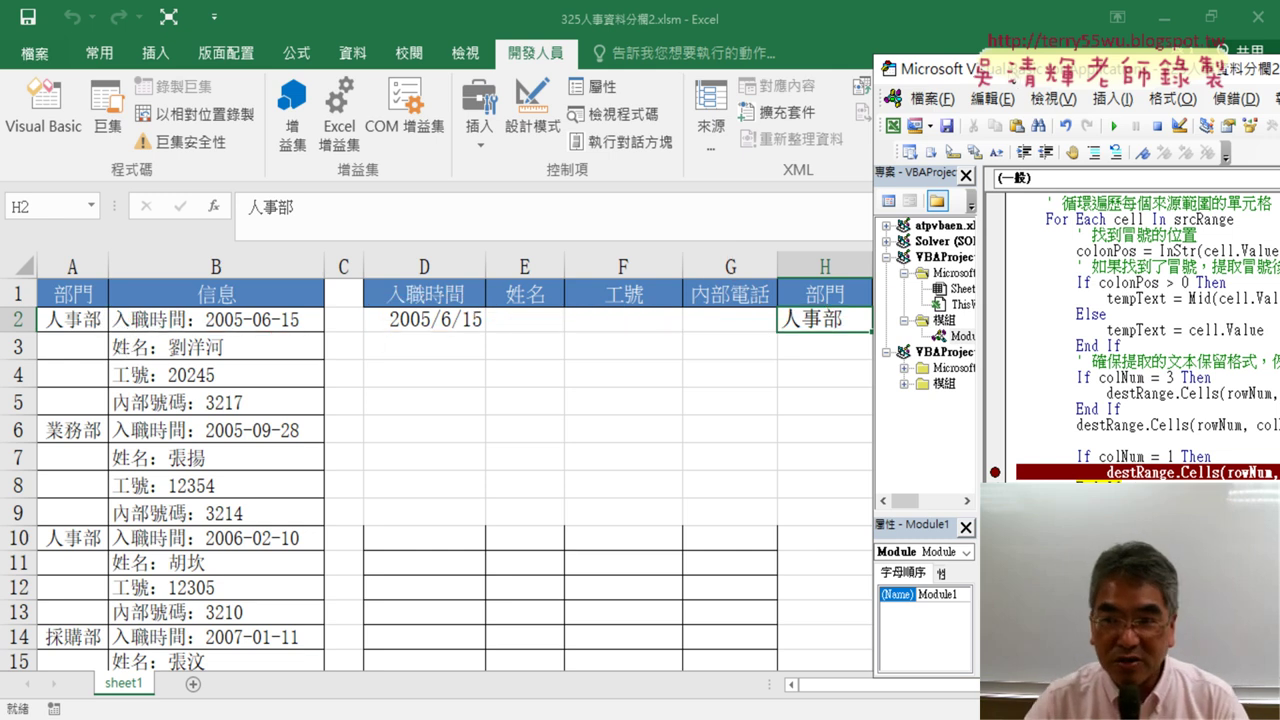
left_click_drag(930, 68, 283, 59)
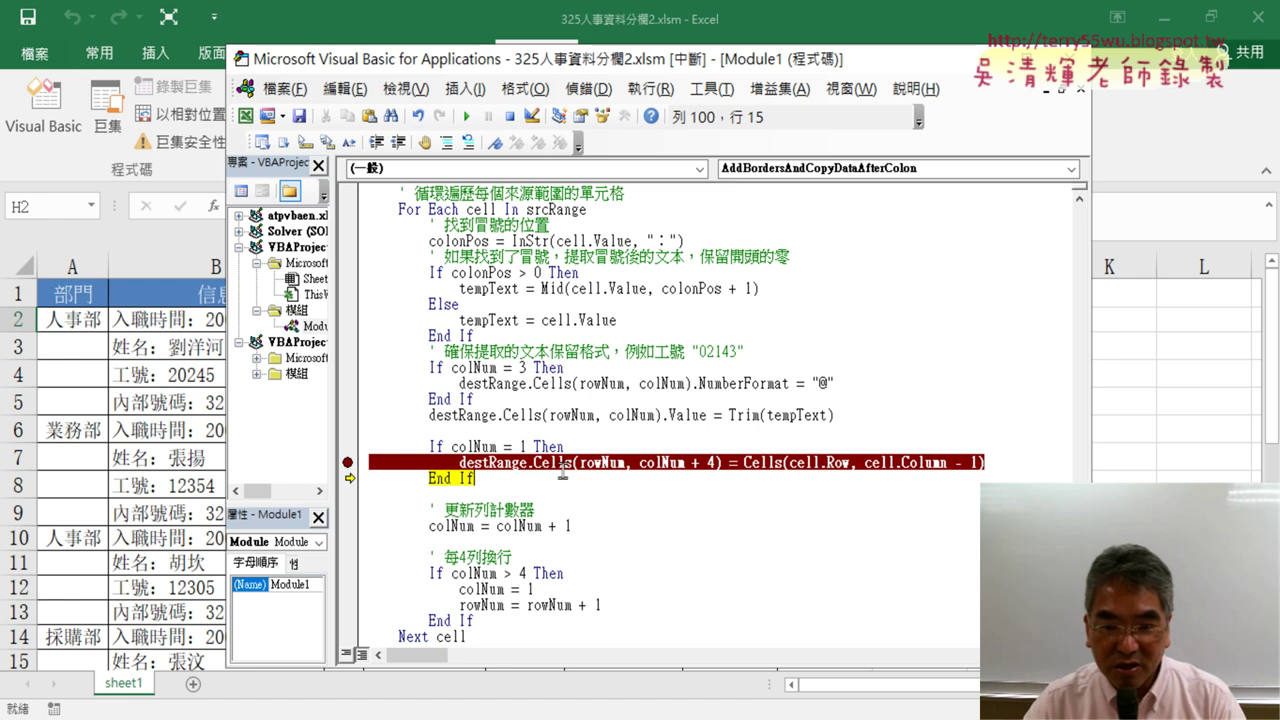
Remove the breakpoint and highlight the +4 and -1 column offsets in the code.
left_click(346, 464)
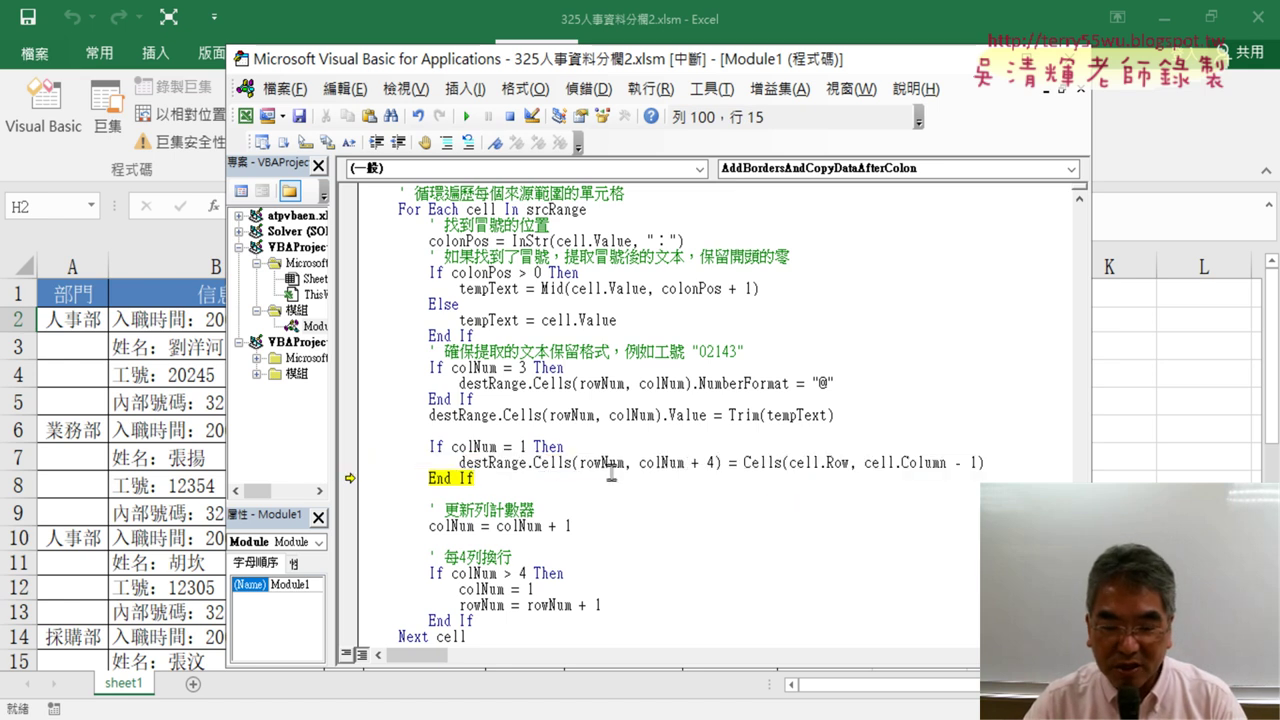
double_click(710, 463)
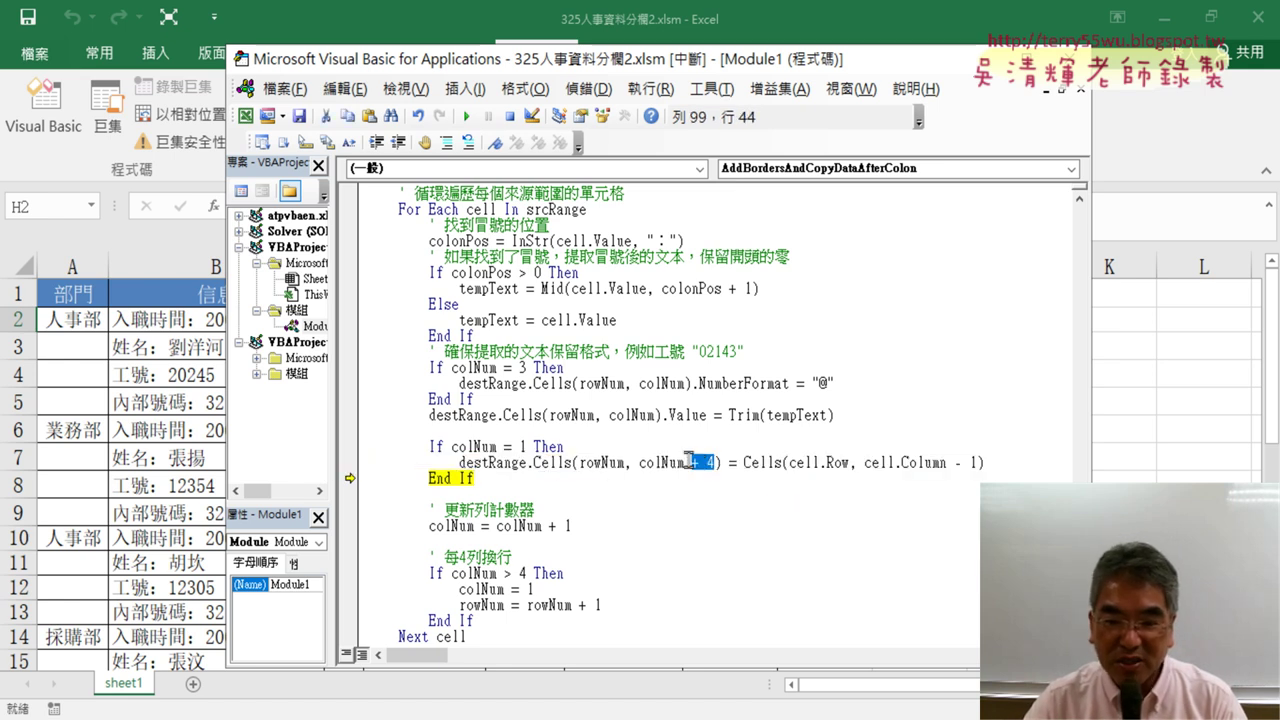
double_click(968, 463)
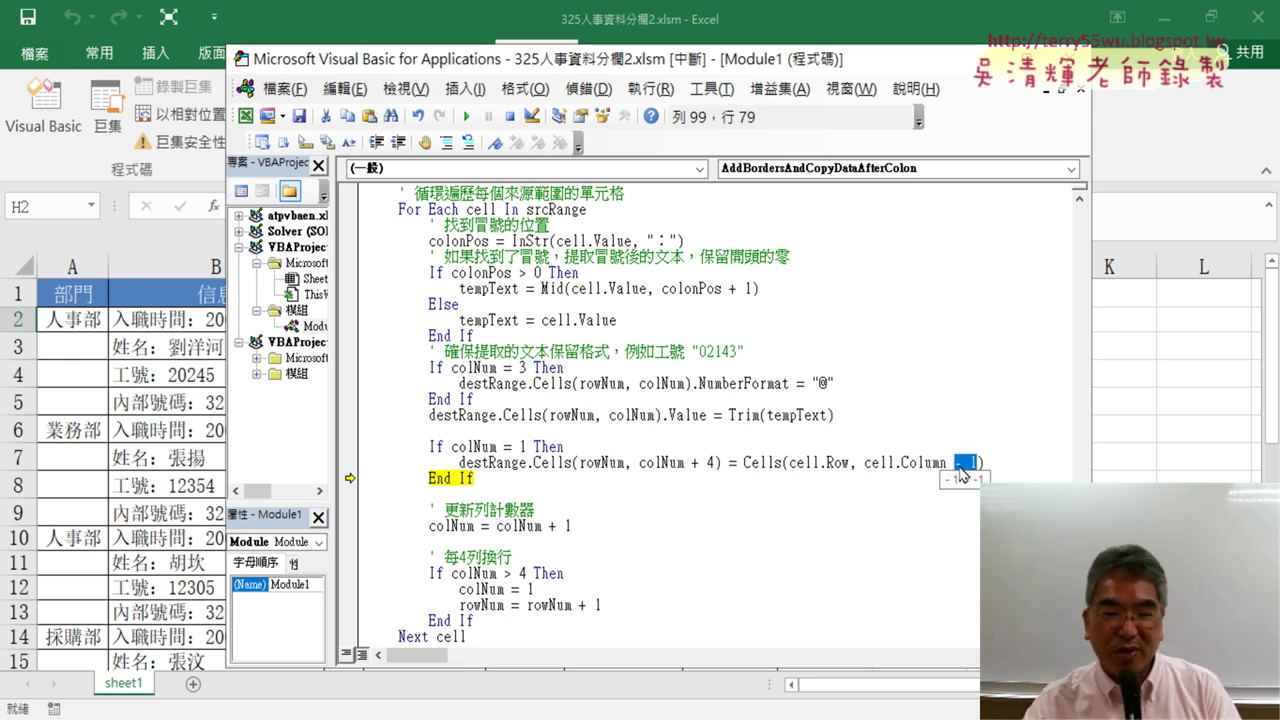
Resume the macro so D2:H9 fills with departments 人事部 to 保衛部 for all eight employees.
left_click_drag(1090, 377, 830, 377)
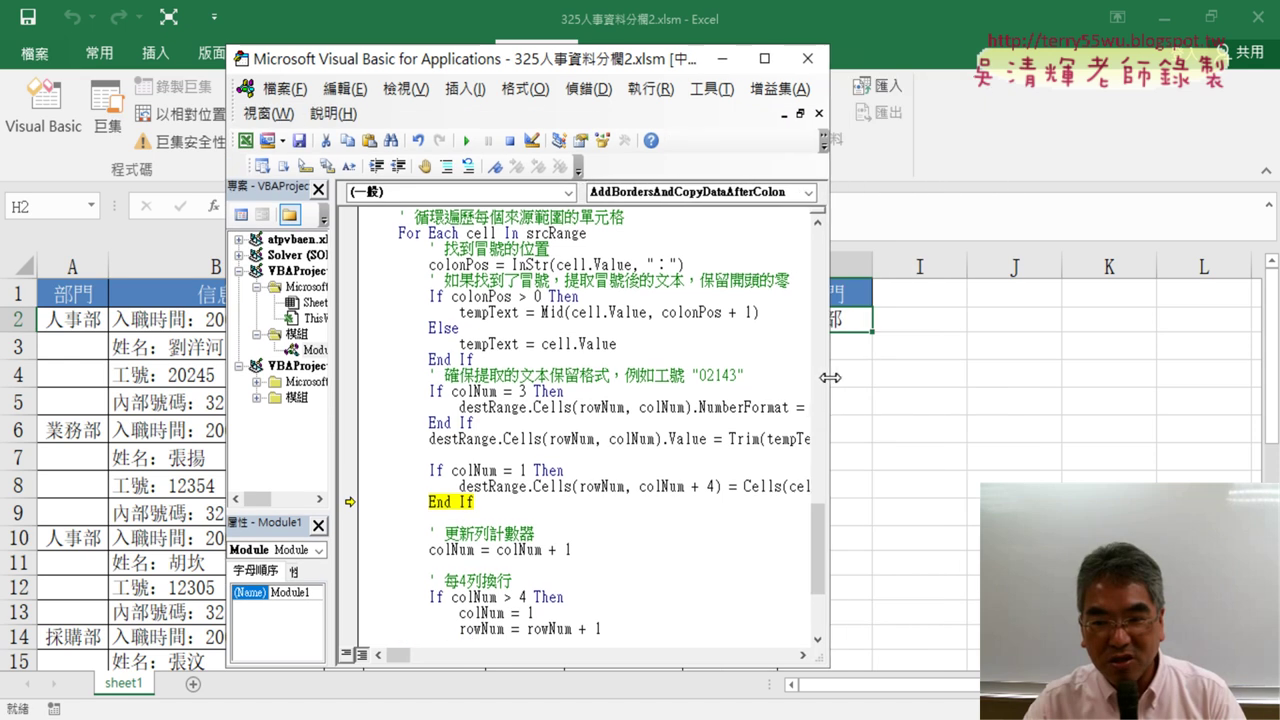
left_click_drag(588, 60, 1198, 60)
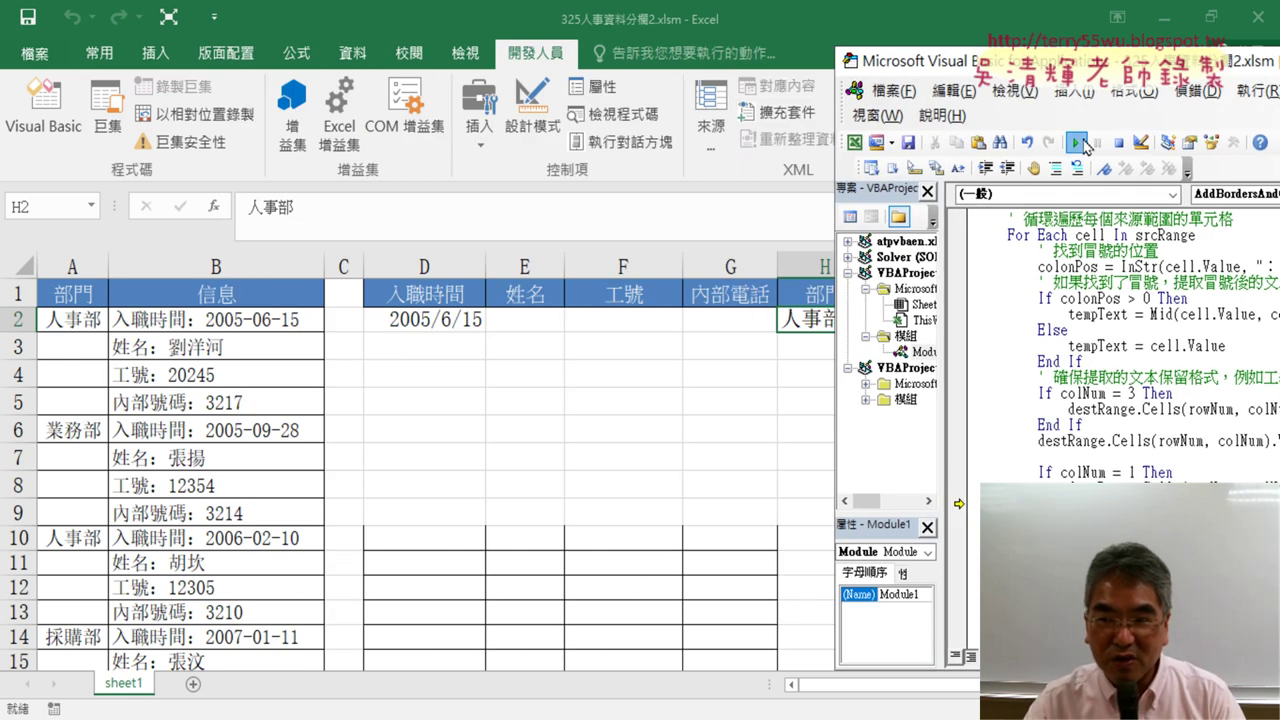
left_click(1075, 142)
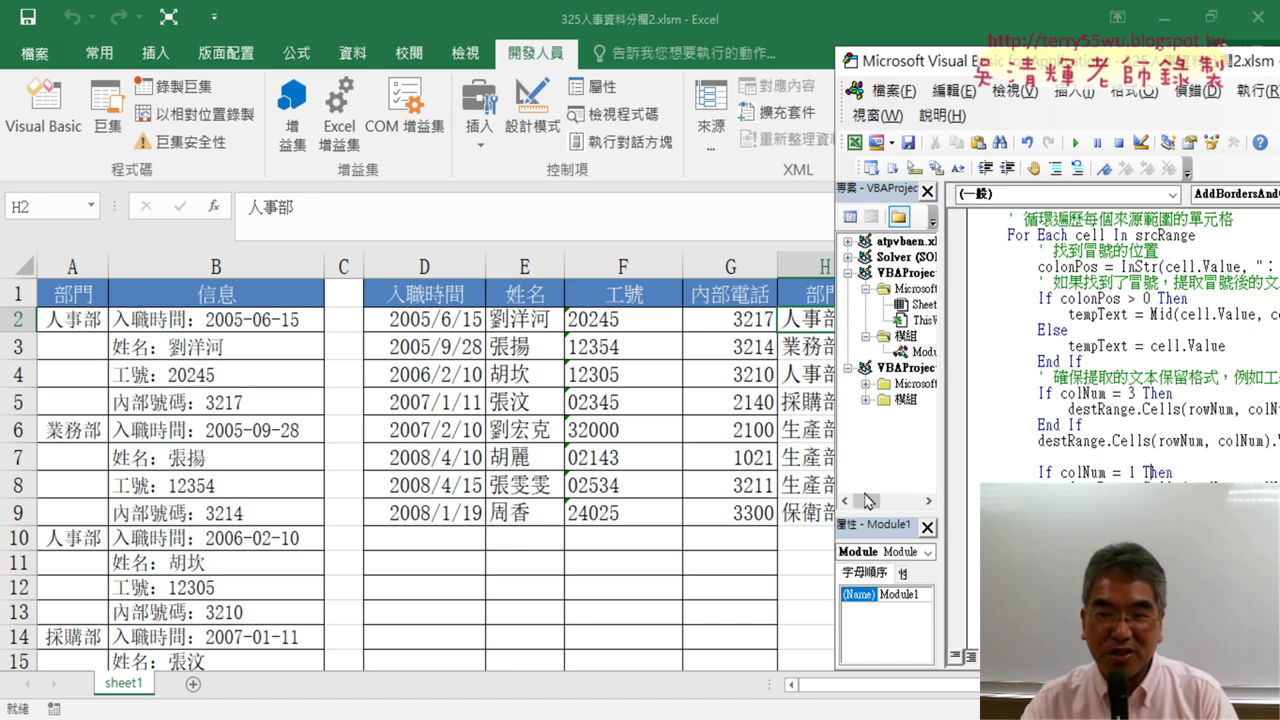
left_click_drag(930, 60, 996, 57)
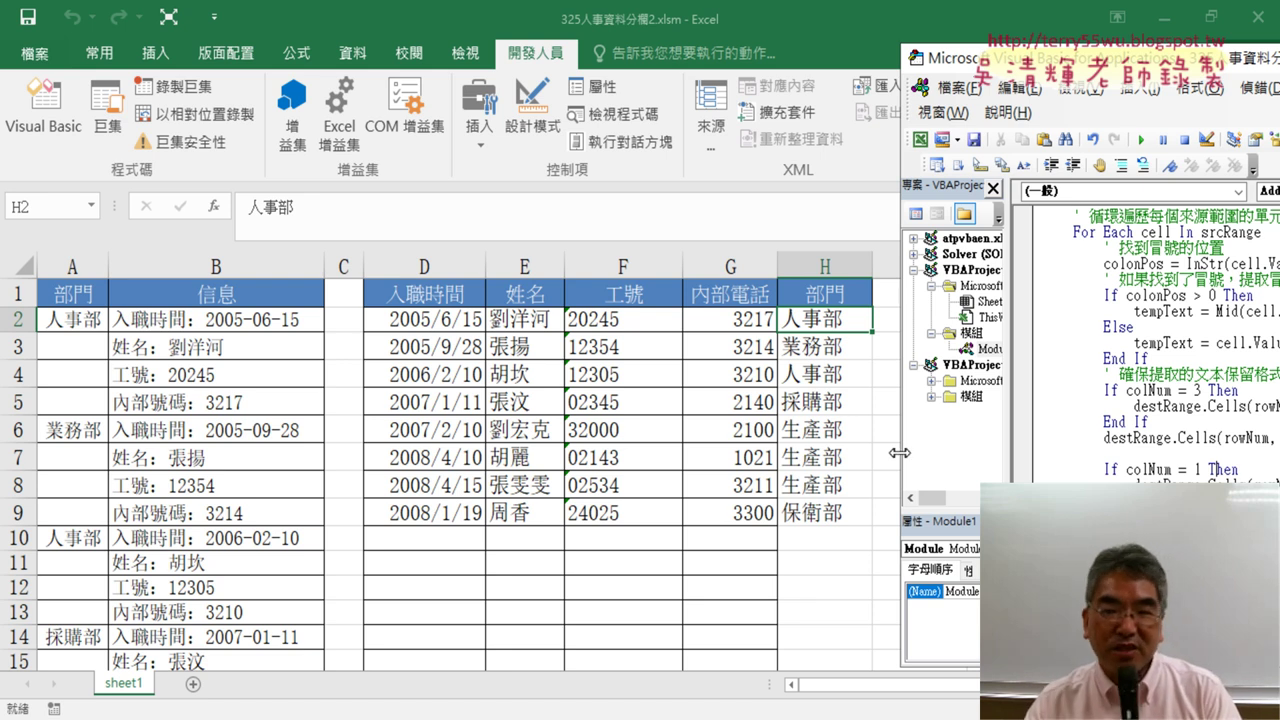
Create a pivot table on a new sheet from the range sheet1!$D$1:$H$9.
left_click(458, 368)
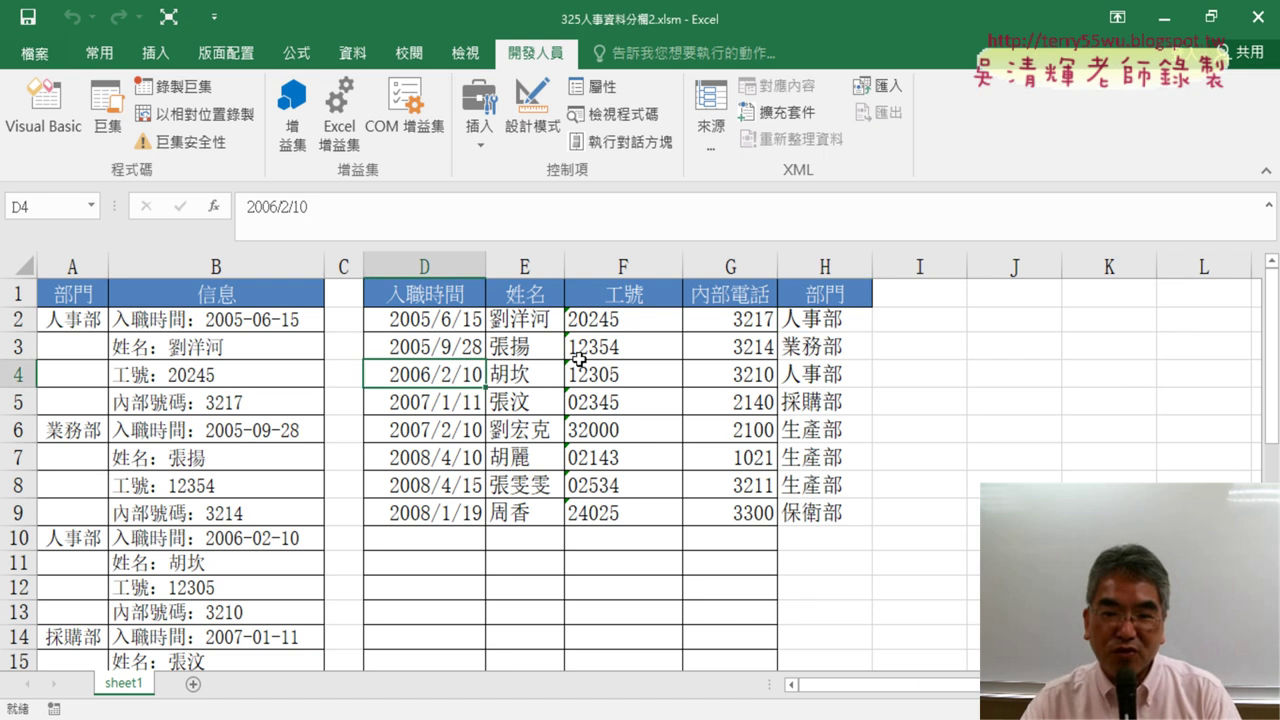
left_click(155, 52)
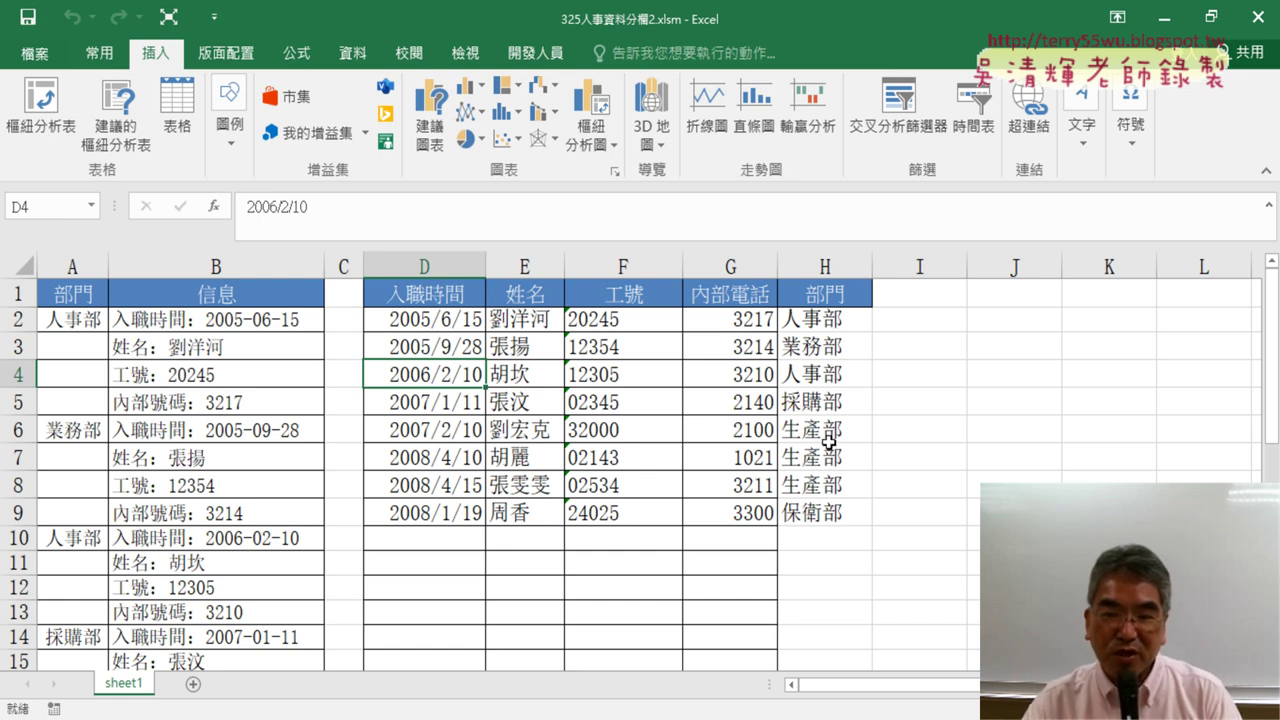
left_click(40, 100)
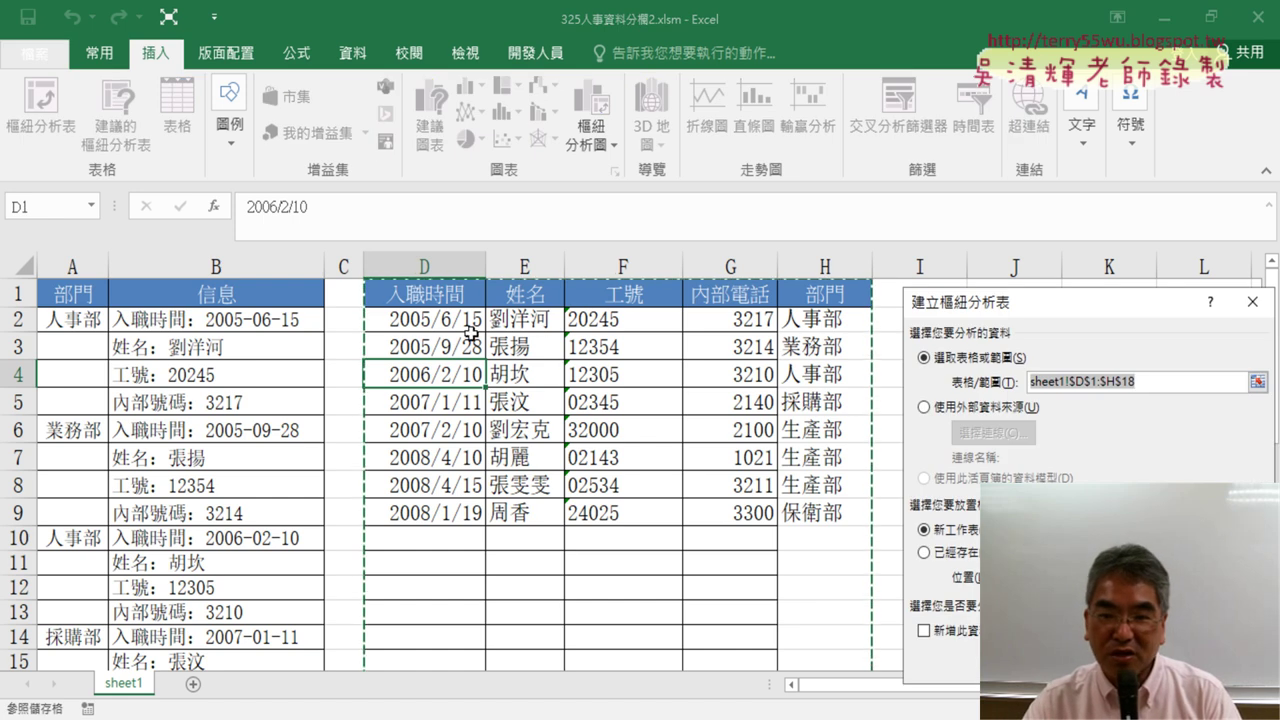
left_click_drag(428, 292, 845, 508)
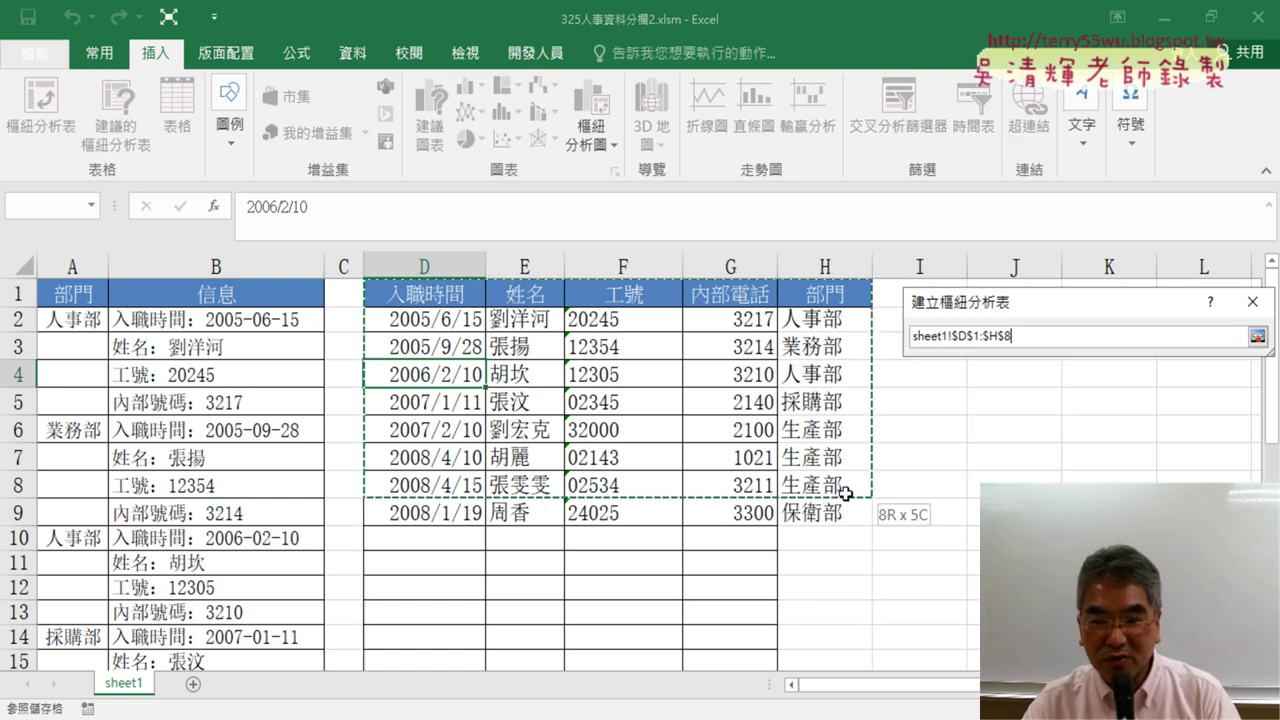
key("Return")
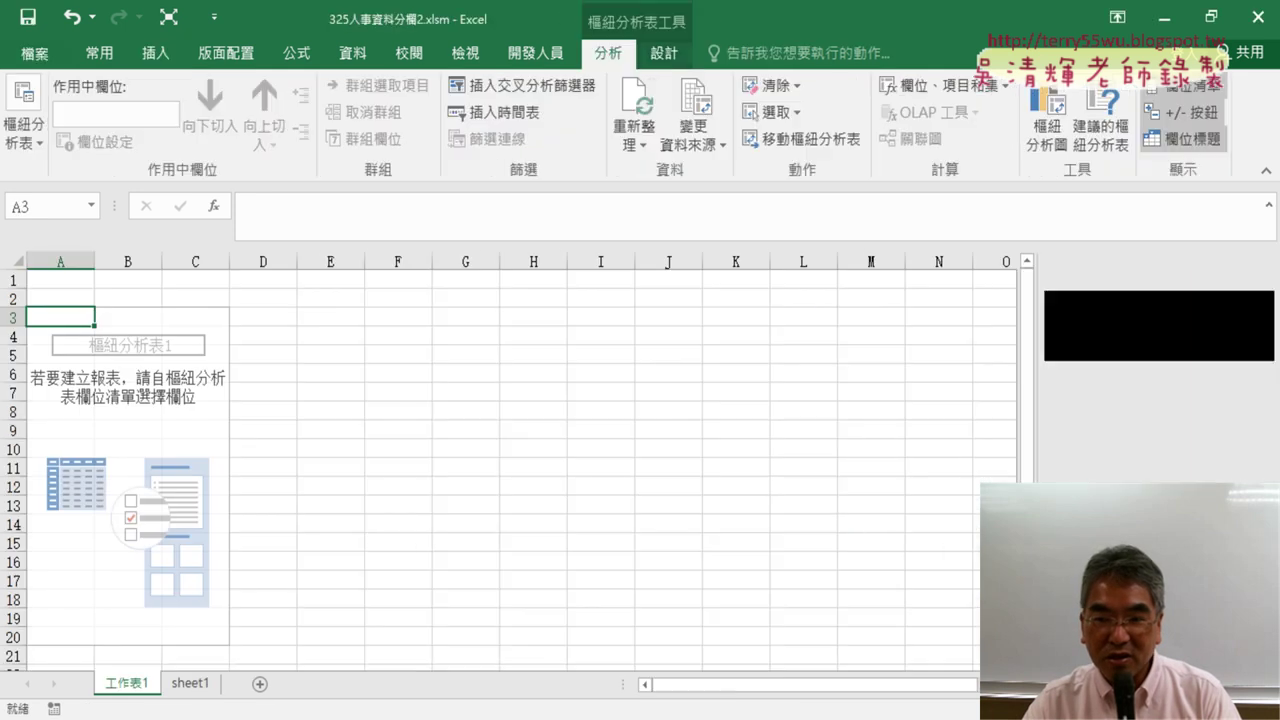
Count employees per department by putting 部門 in rows and values, then return to sheet1.
left_click(1088, 466)
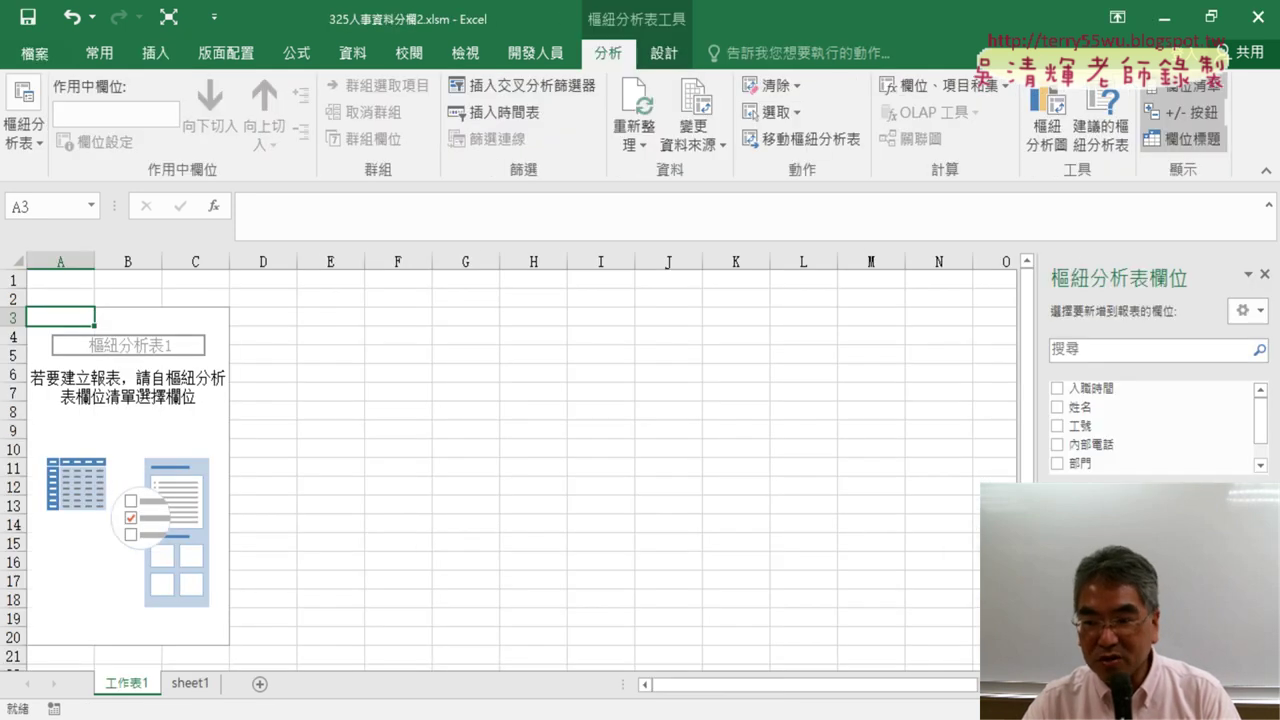
left_click_drag(1080, 464, 1150, 650)
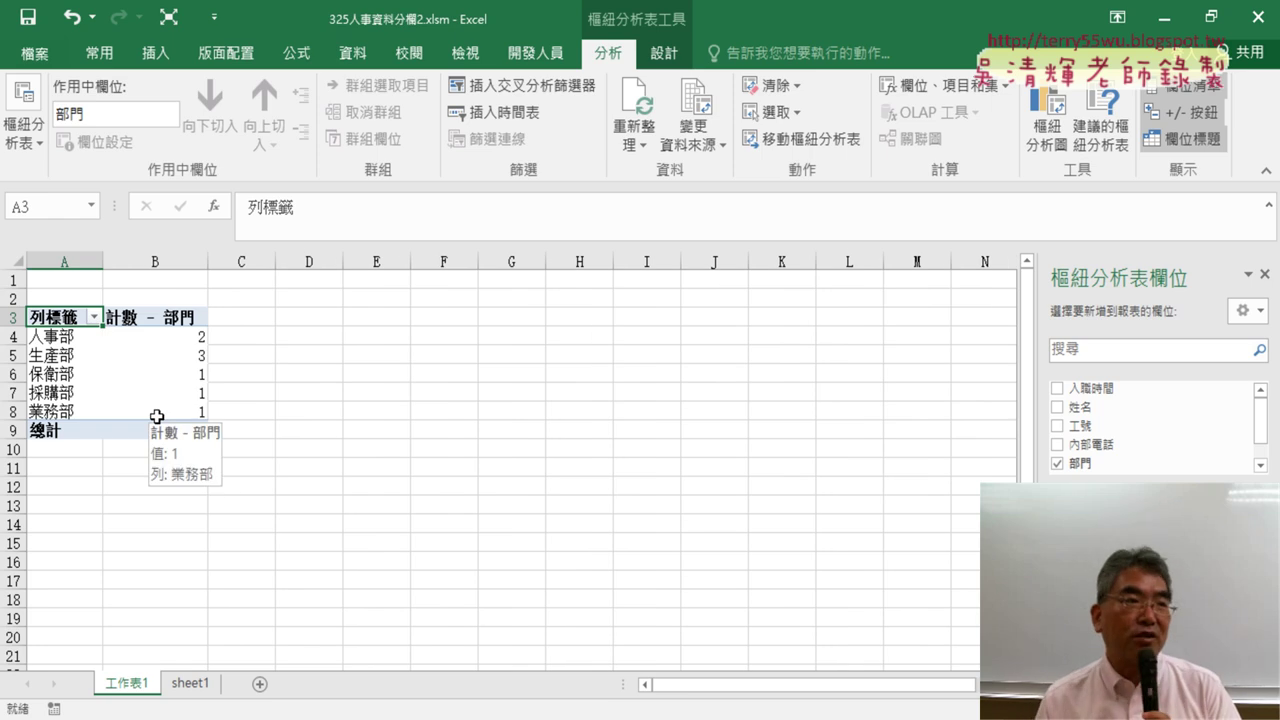
mouse_move(157, 416)
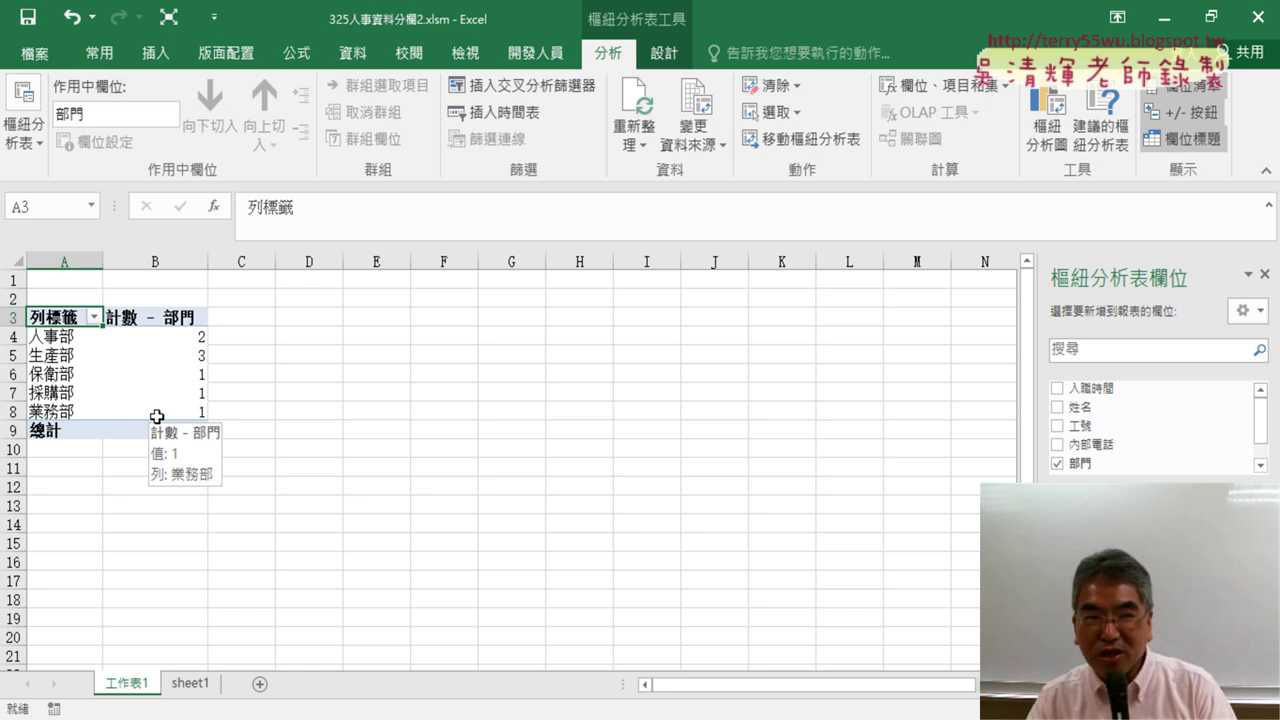
left_click(190, 683)
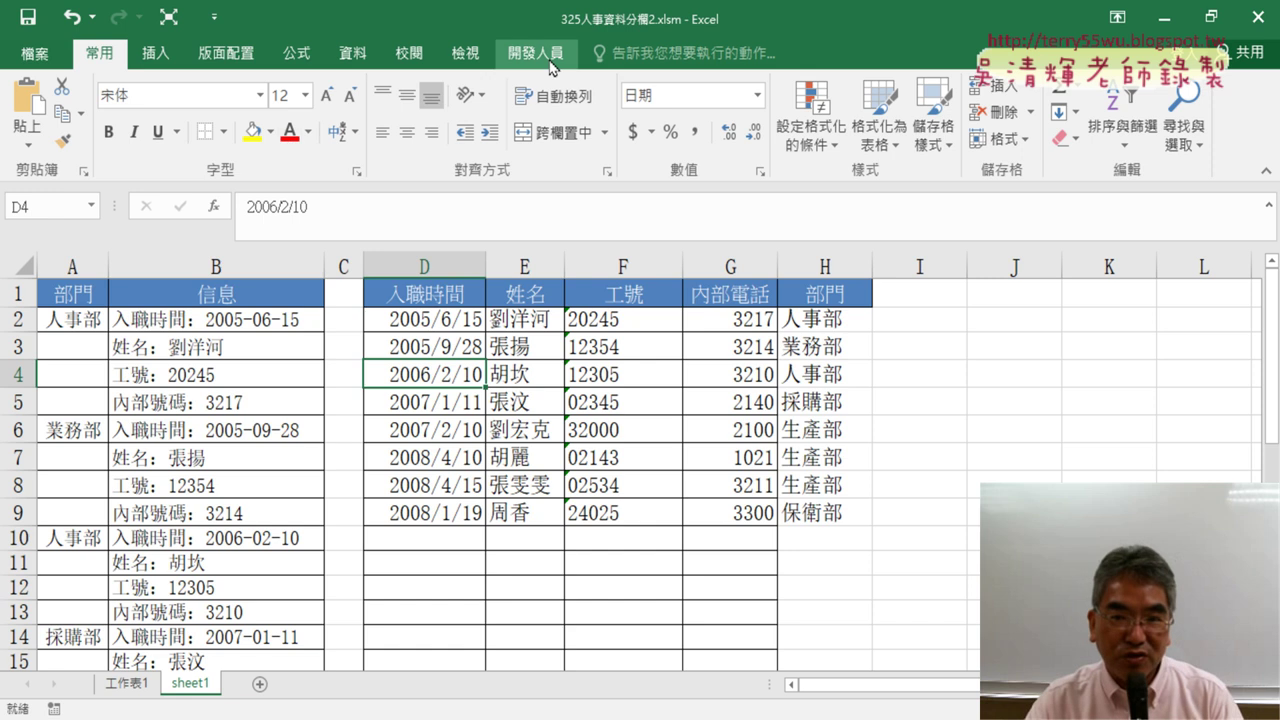
Open the Visual Basic editor full-size, select the If colNum = 1 department-copy block, and switch to Chrome.
left_click(535, 52)
left_click(44, 110)
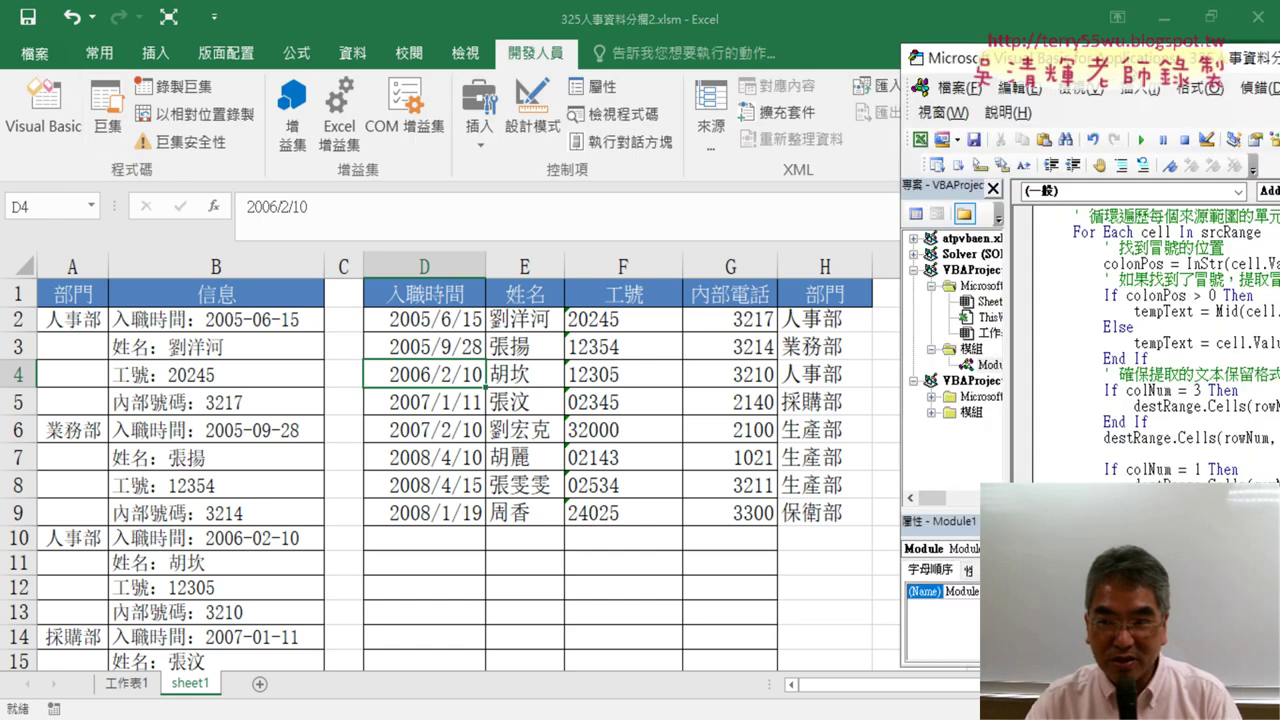
left_click_drag(1130, 60, 404, 66)
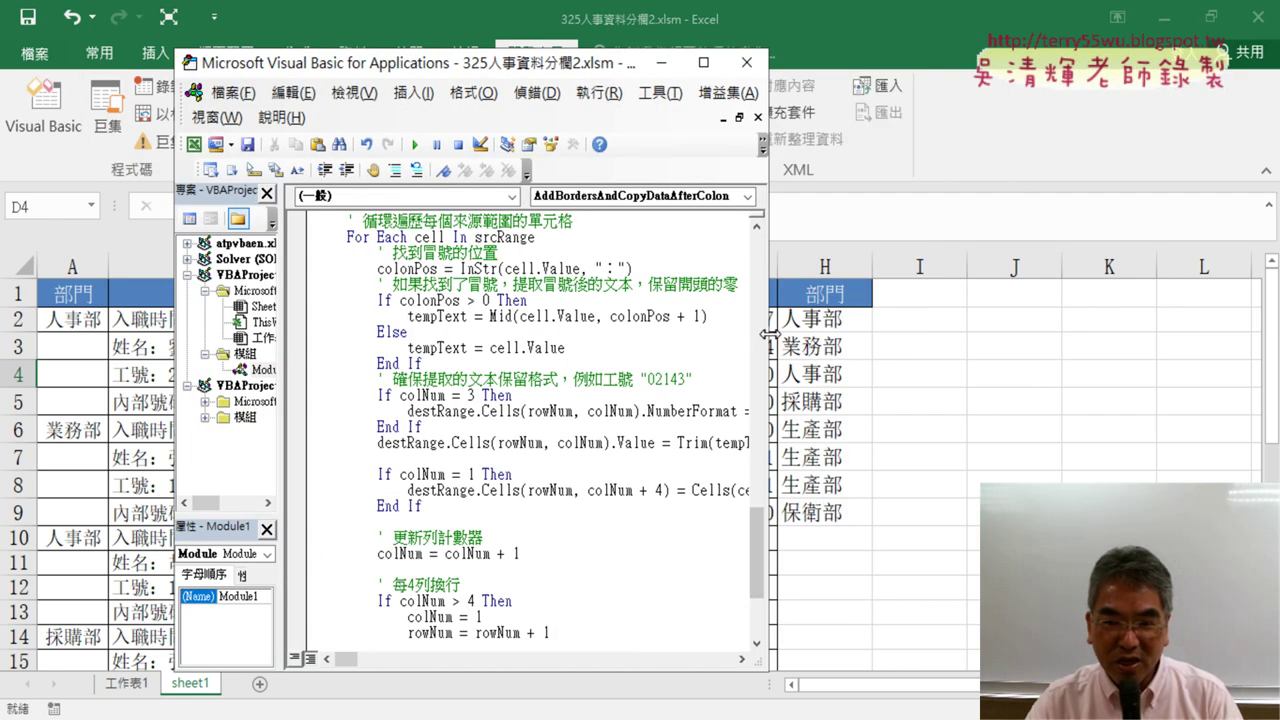
left_click_drag(766, 337, 1210, 340)
scroll(836, 400, "down", 2)
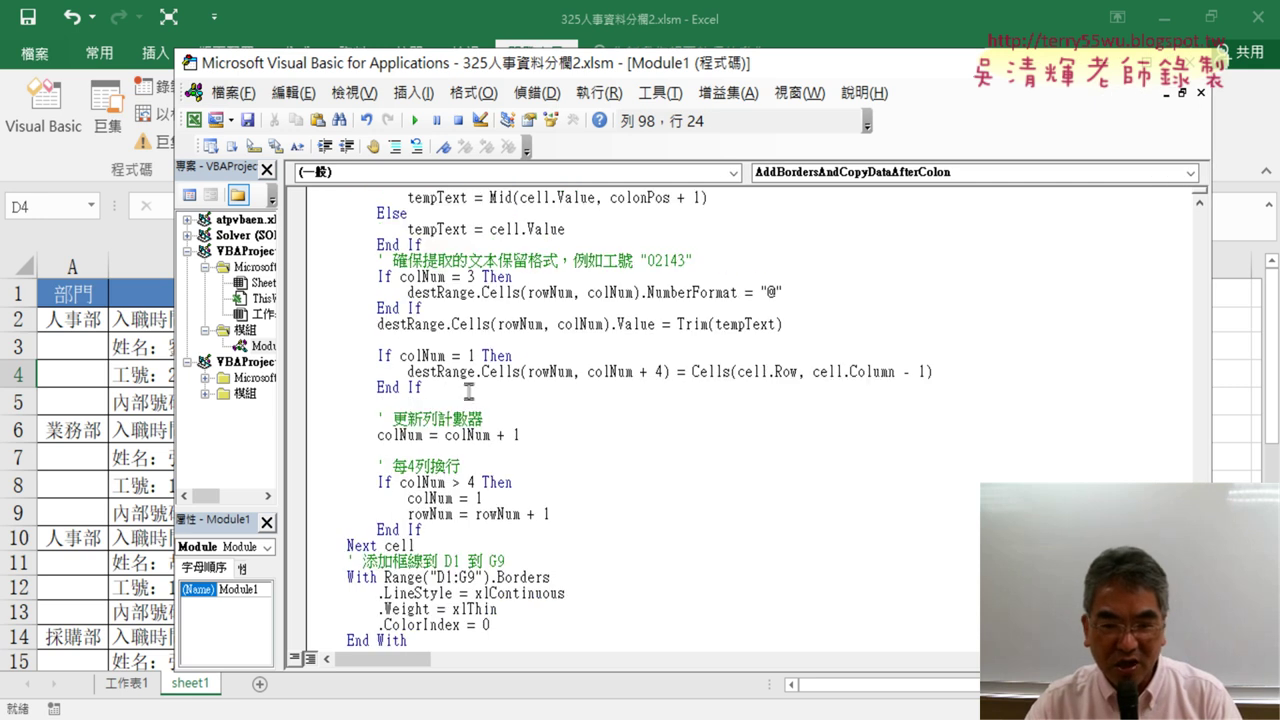
left_click_drag(468, 390, 298, 361)
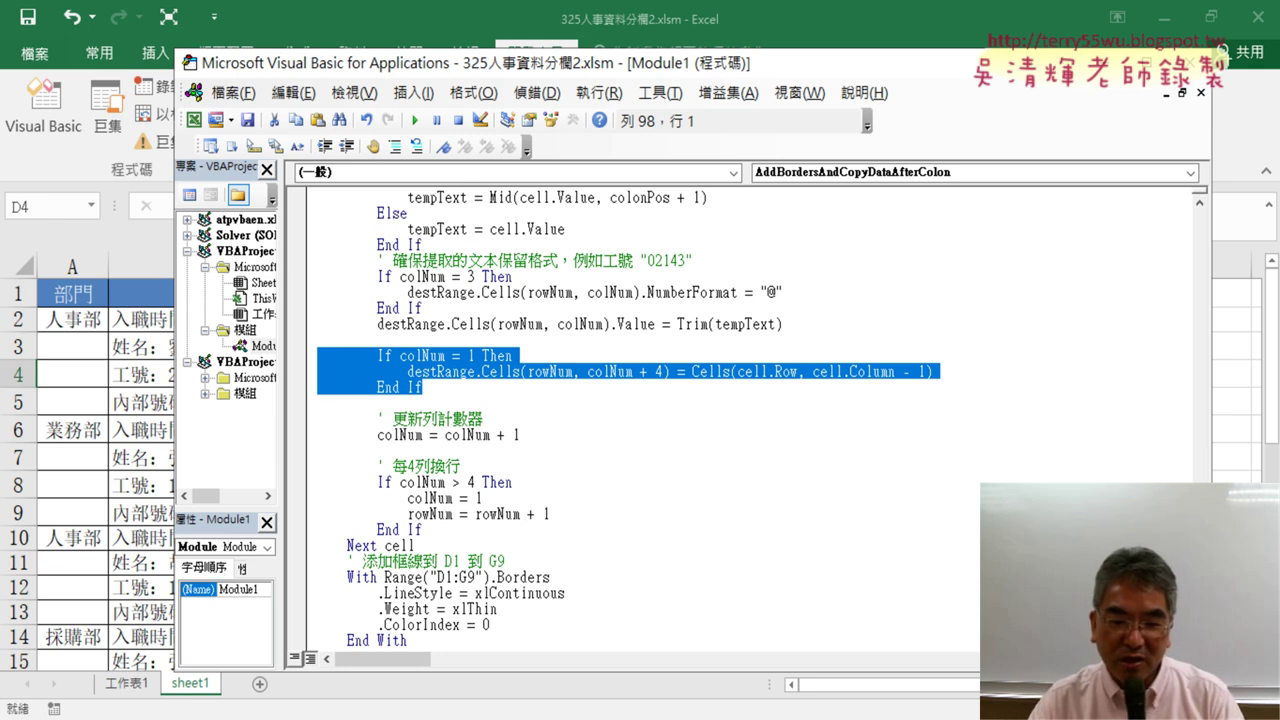
key("alt+Tab")
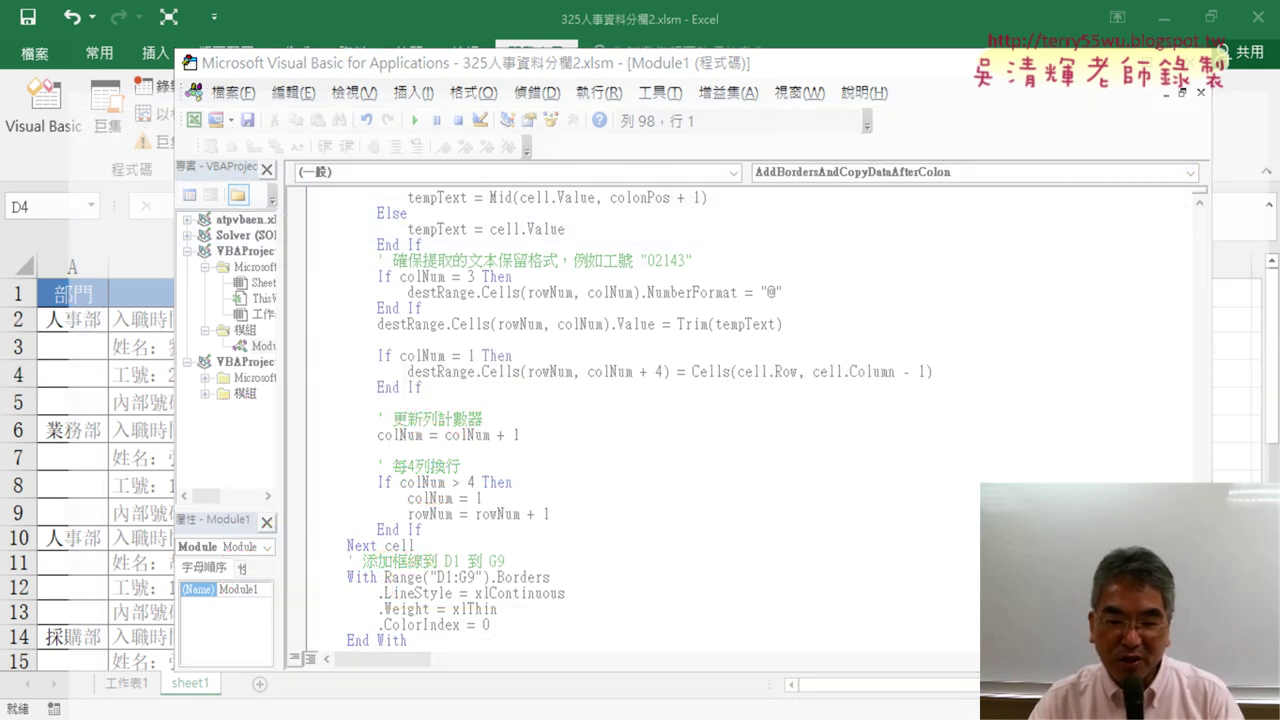
In 325人事資料分欄, select the If colNum = 1 … End If block and highlight it yellow.
left_click(255, 28)
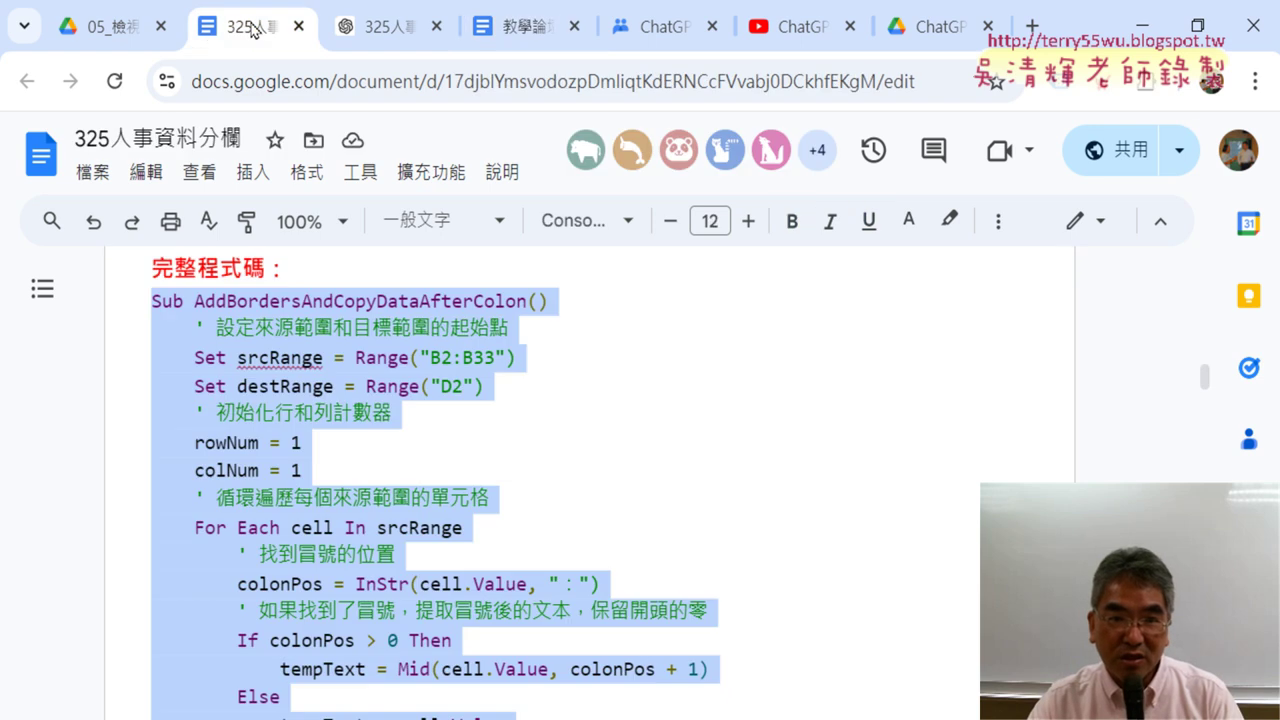
scroll(561, 358, "up", 3)
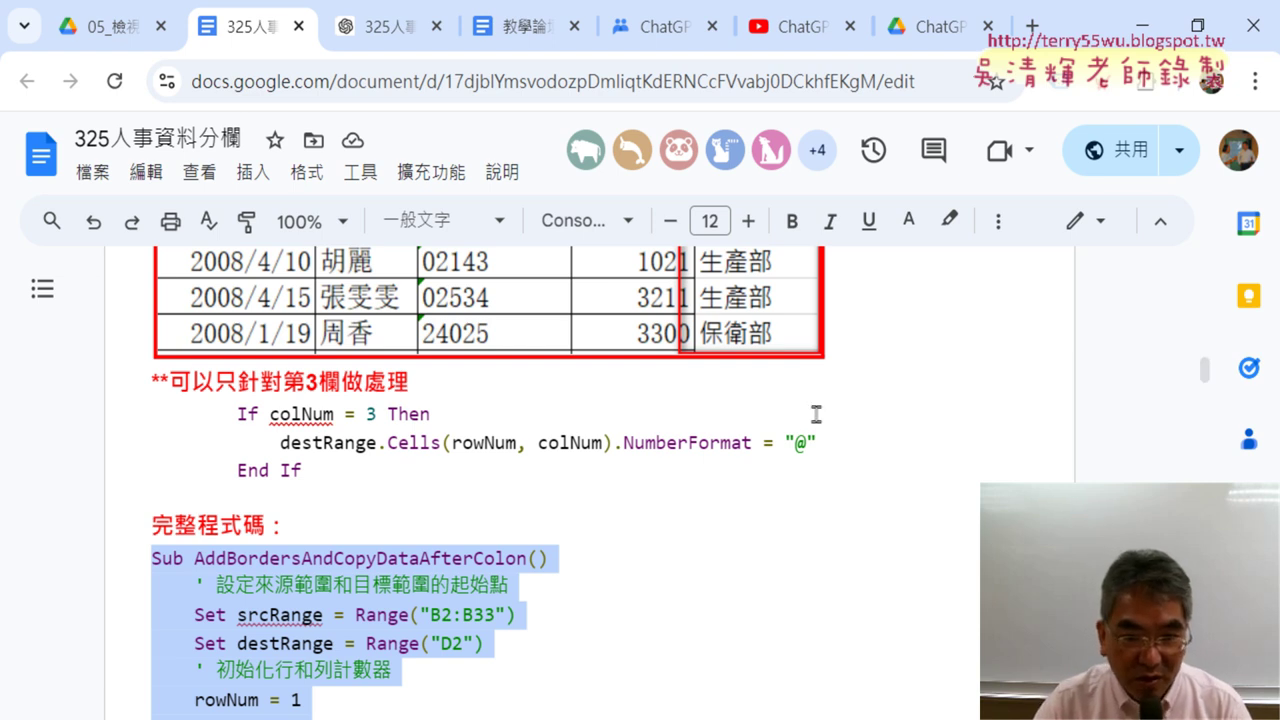
scroll(816, 413, "down", 1)
scroll(816, 413, "down", 1)
scroll(816, 413, "down", 1)
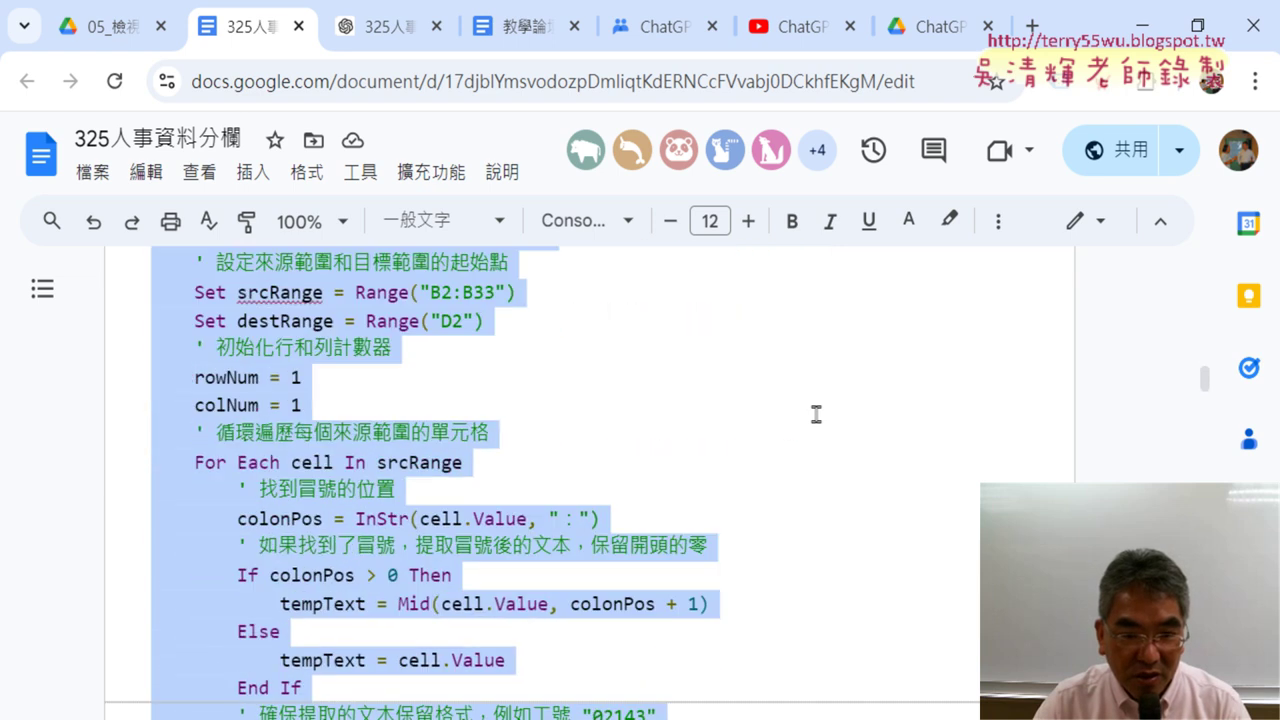
scroll(816, 413, "down", 2)
scroll(816, 413, "down", 1)
left_click(585, 438)
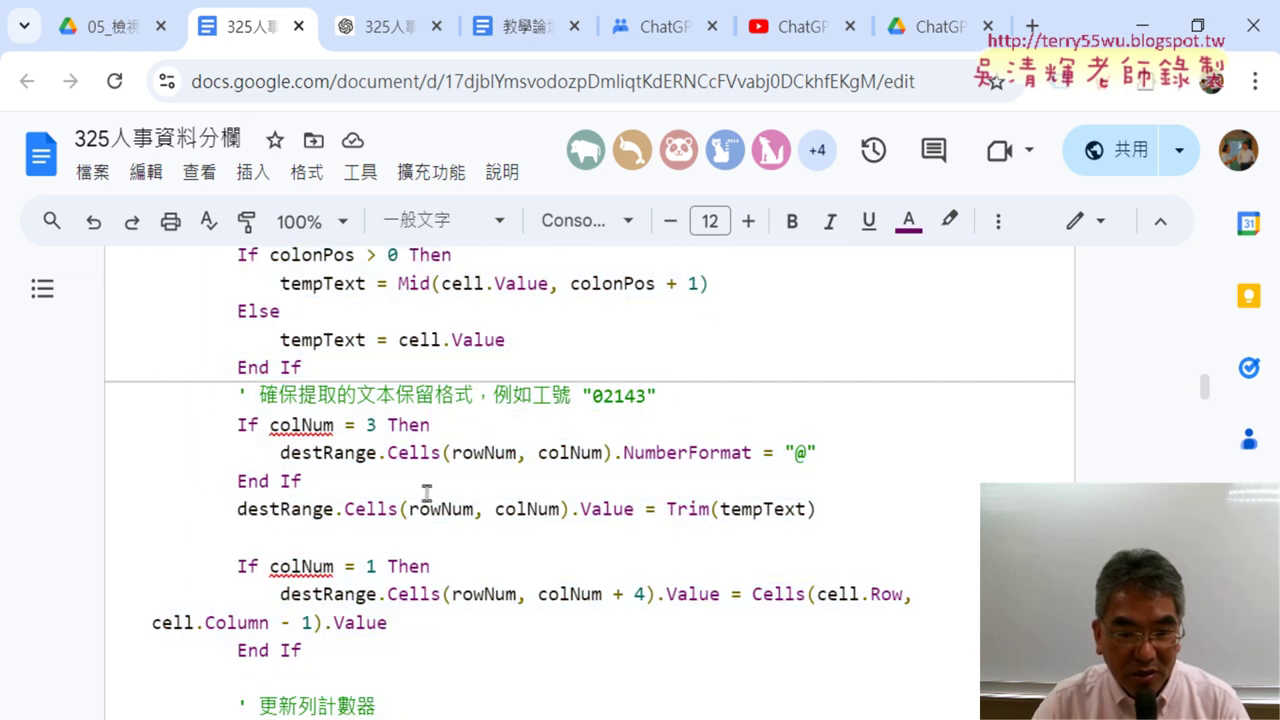
scroll(359, 627, "down", 1)
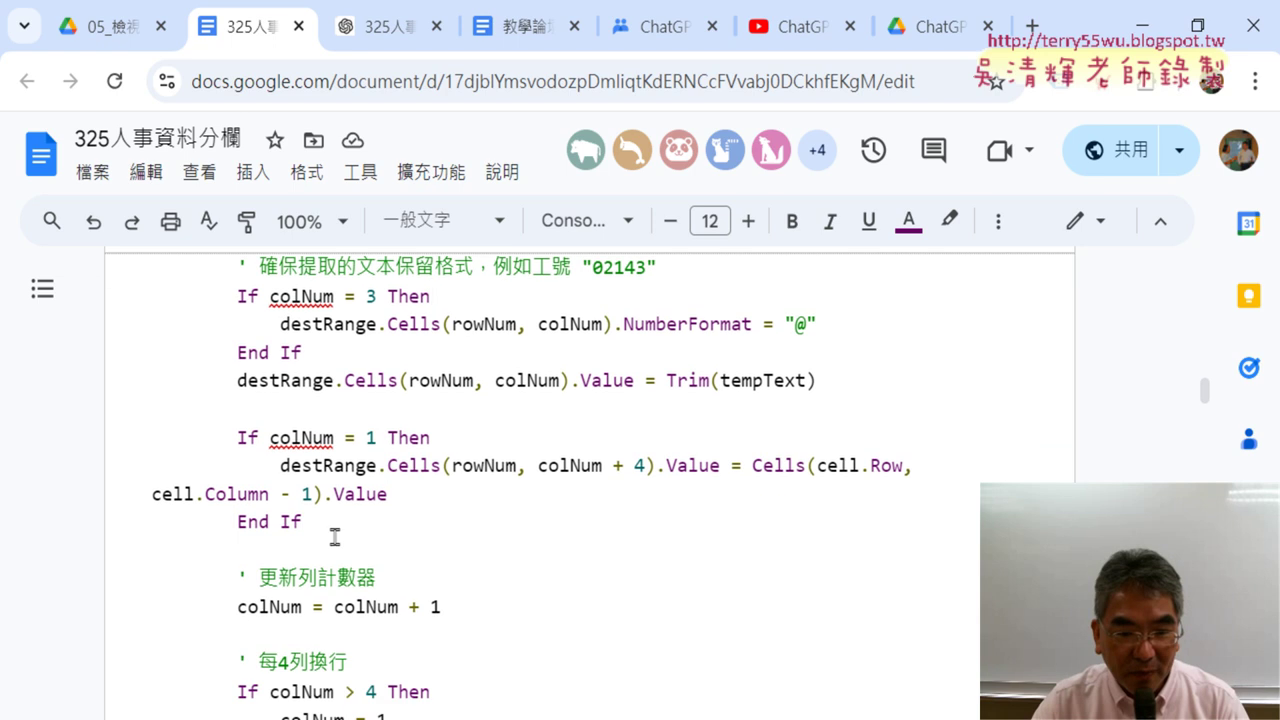
left_click_drag(330, 530, 118, 440)
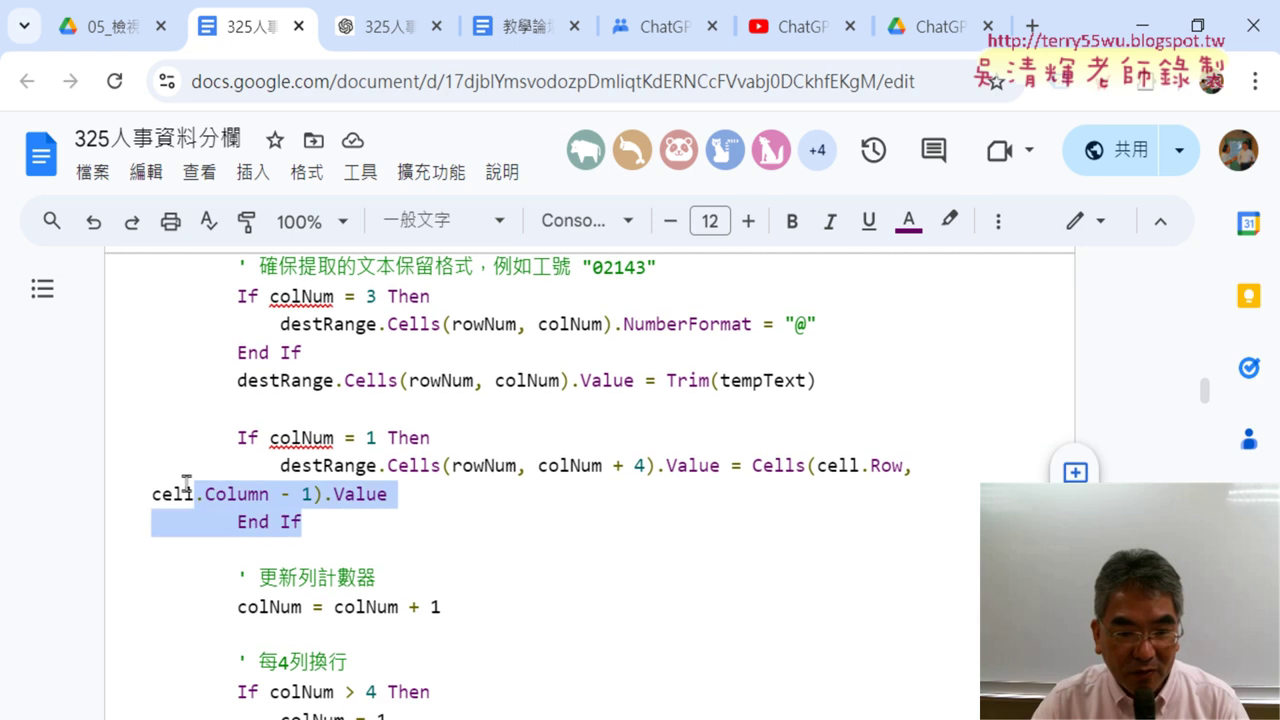
left_click(949, 221)
left_click(1038, 338)
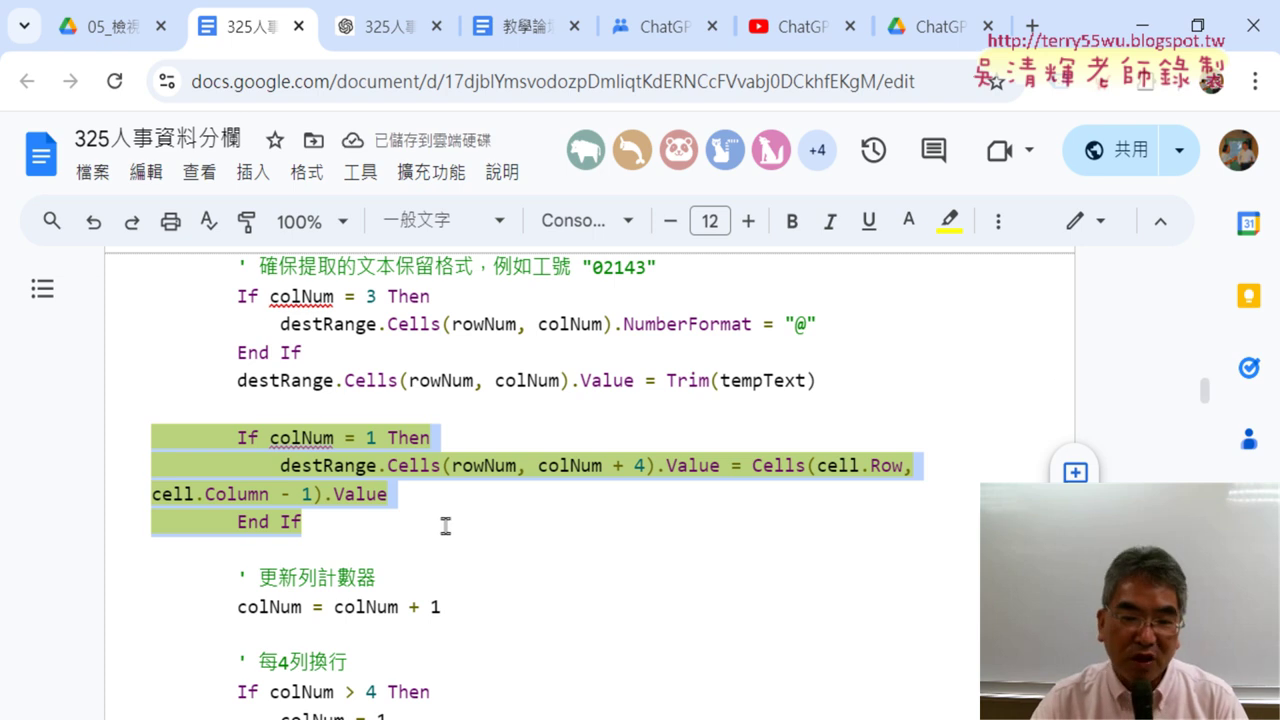
Delete the blank line after End If and reselect the yellow-highlighted block.
left_click(384, 522)
key("Delete")
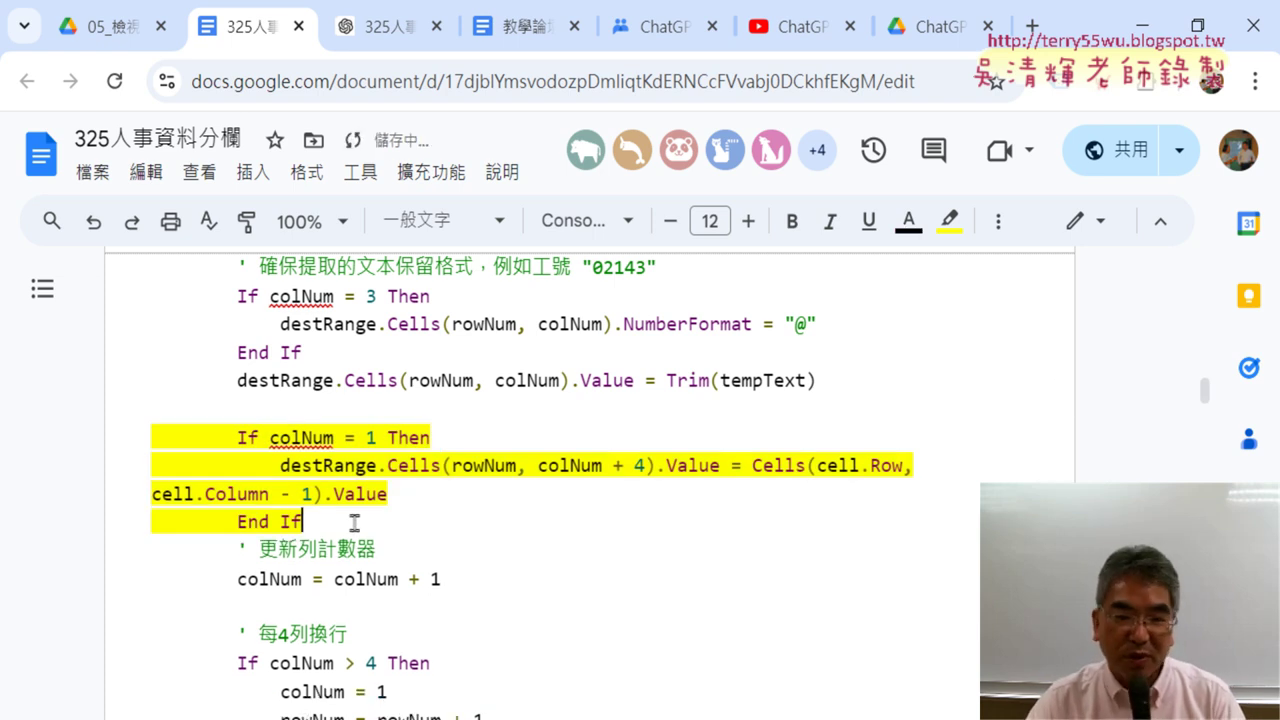
left_click_drag(354, 522, 138, 440)
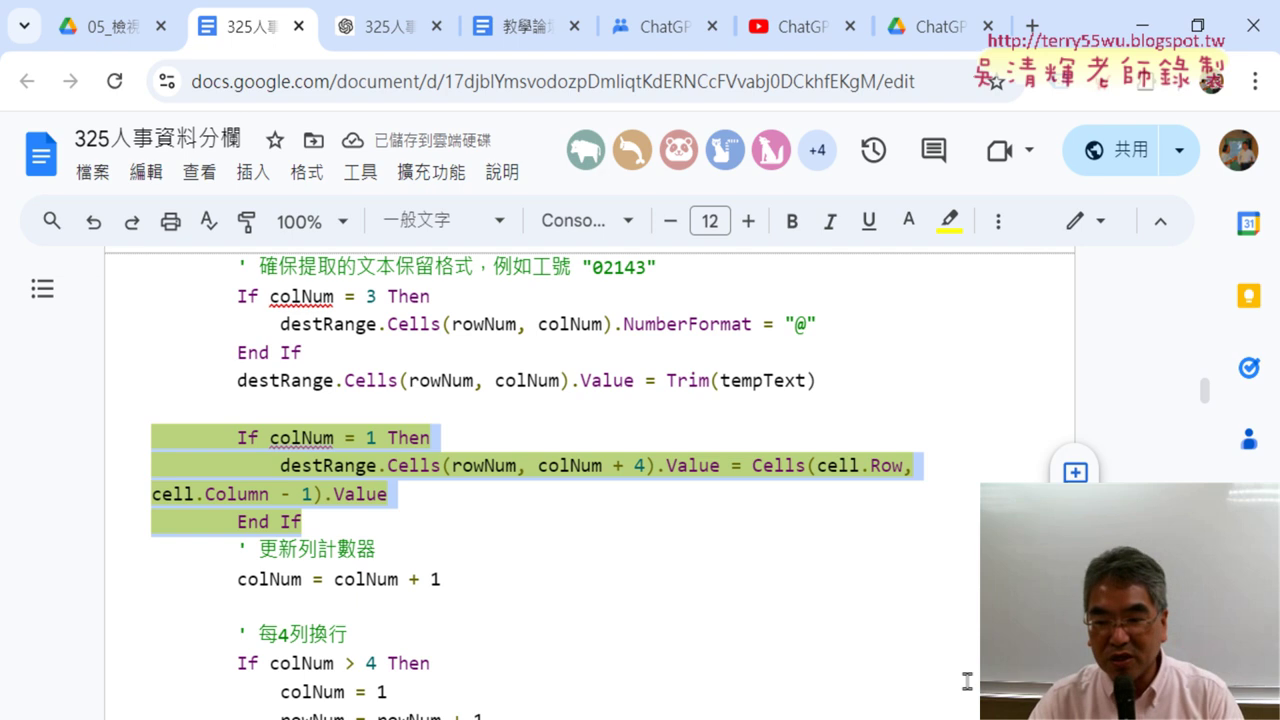
key("alt+Tab")
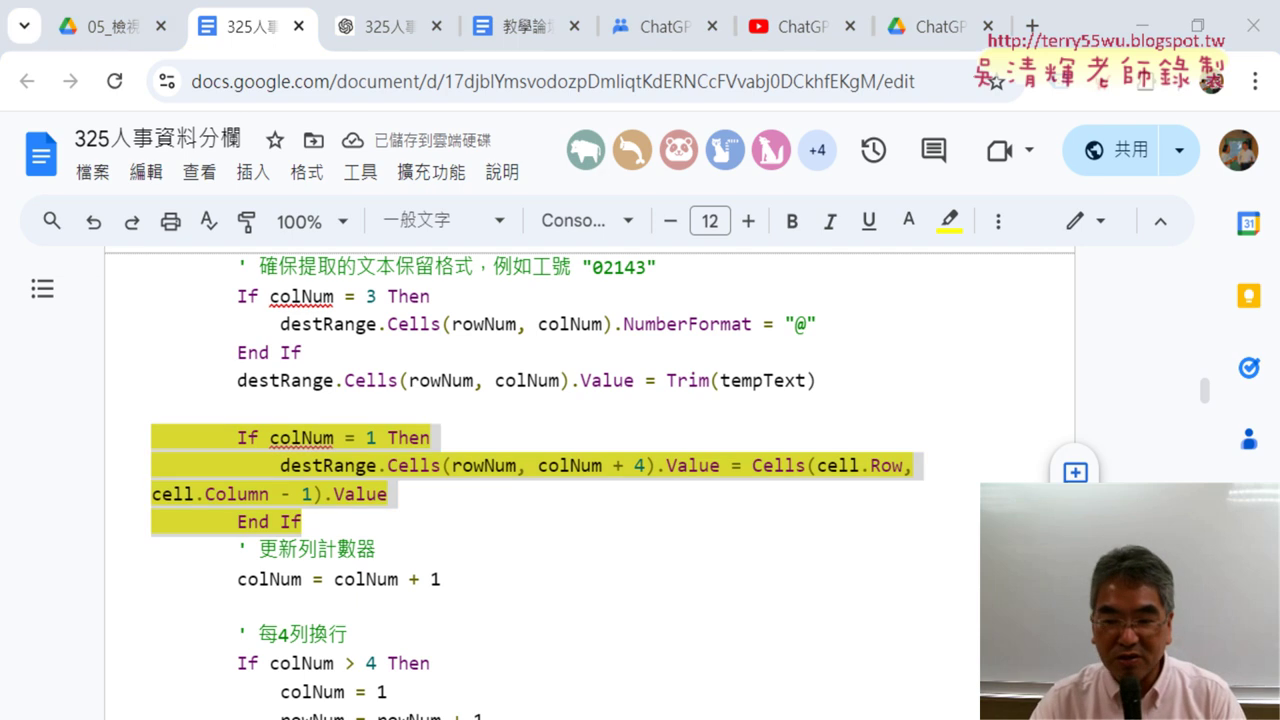